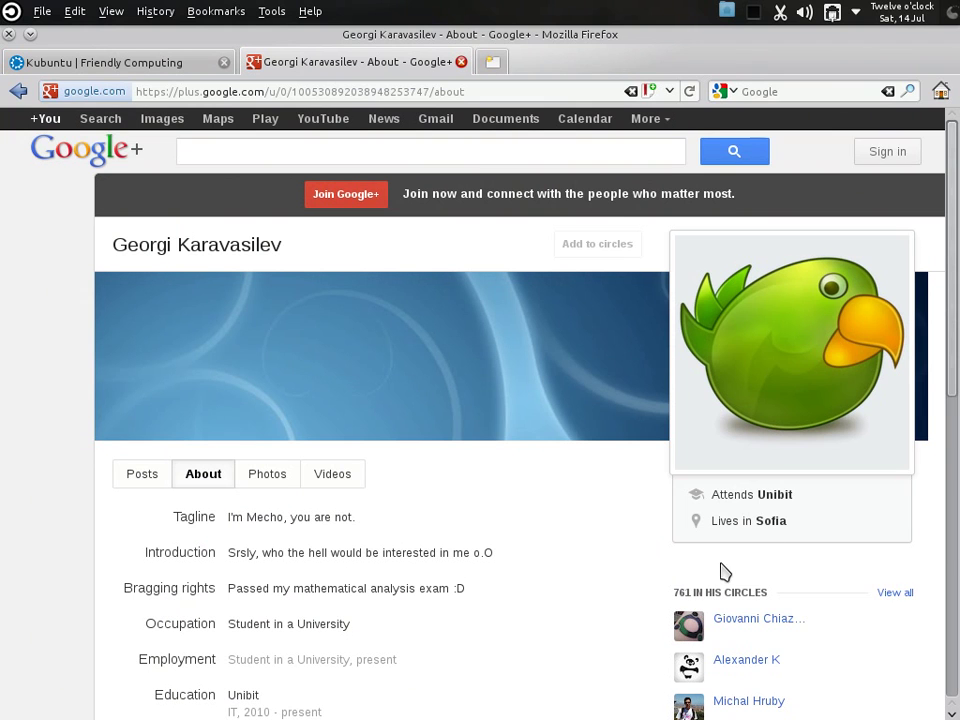
Scroll the Google+ profile, then switch to the empty seashell desktop using the Desktop Grid.
scroll(577, 523, "down", 2)
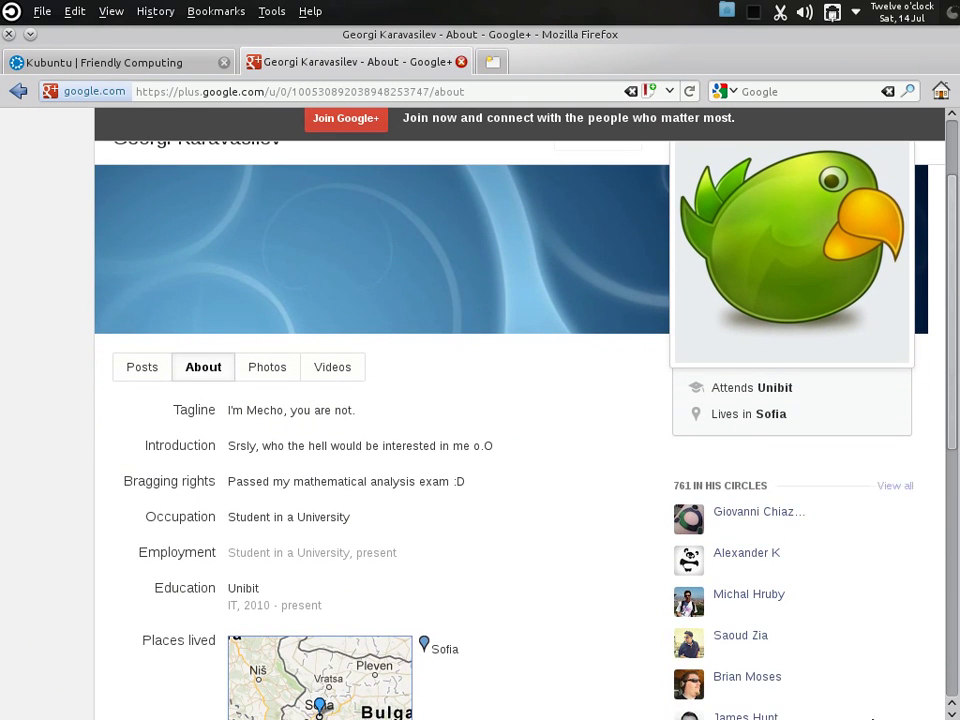
key("ctrl+F8")
left_click(718, 236)
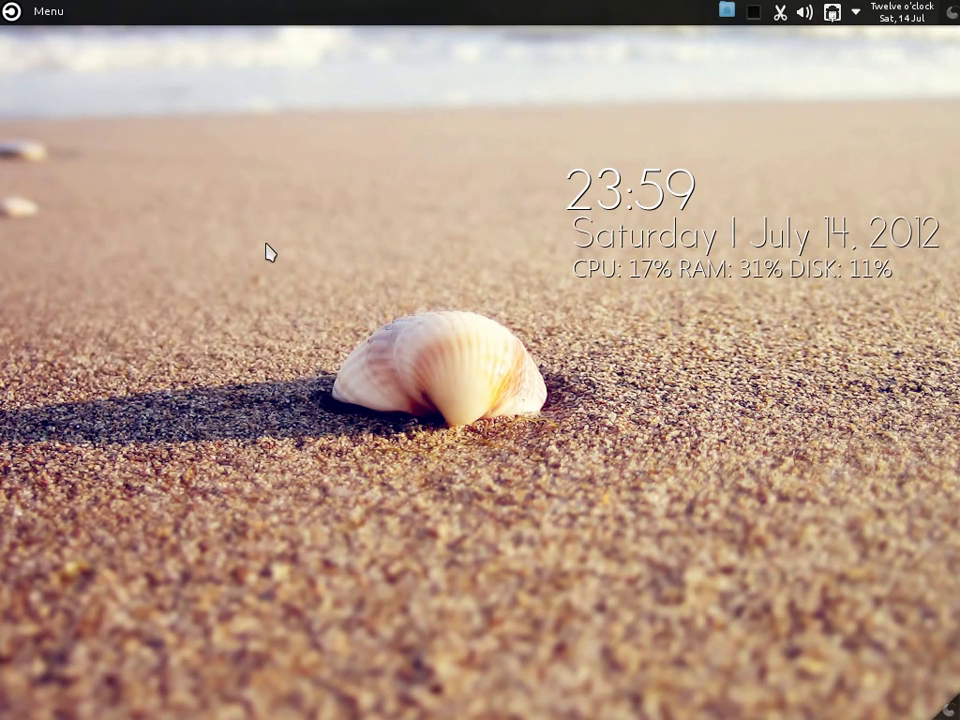
Return to the bottom-left virtual desktop with Firefox using the Desktop Grid.
left_click(12, 12)
key("ctrl+F8")
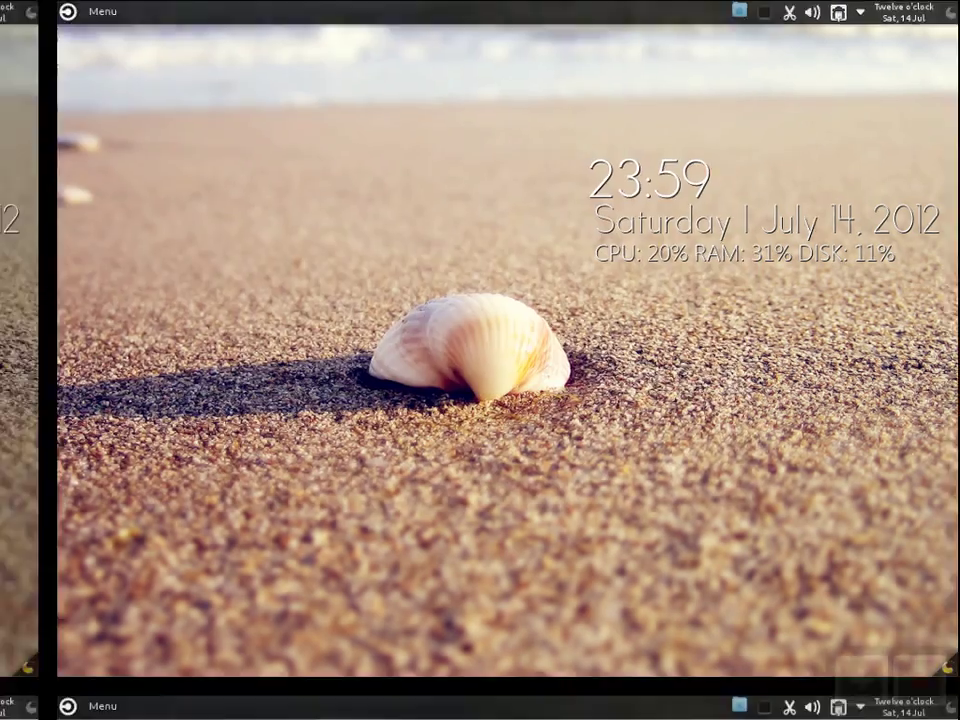
left_click(285, 432)
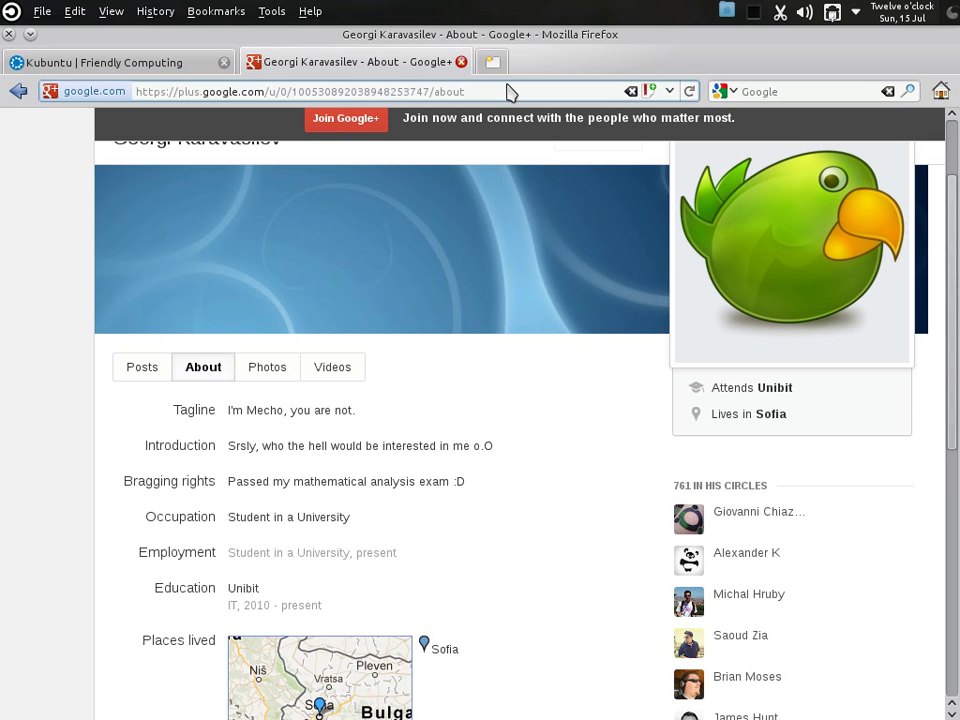
Open Firefox's Add-ons Manager by searching 'addon' in KRunner.
key("alt+F2")
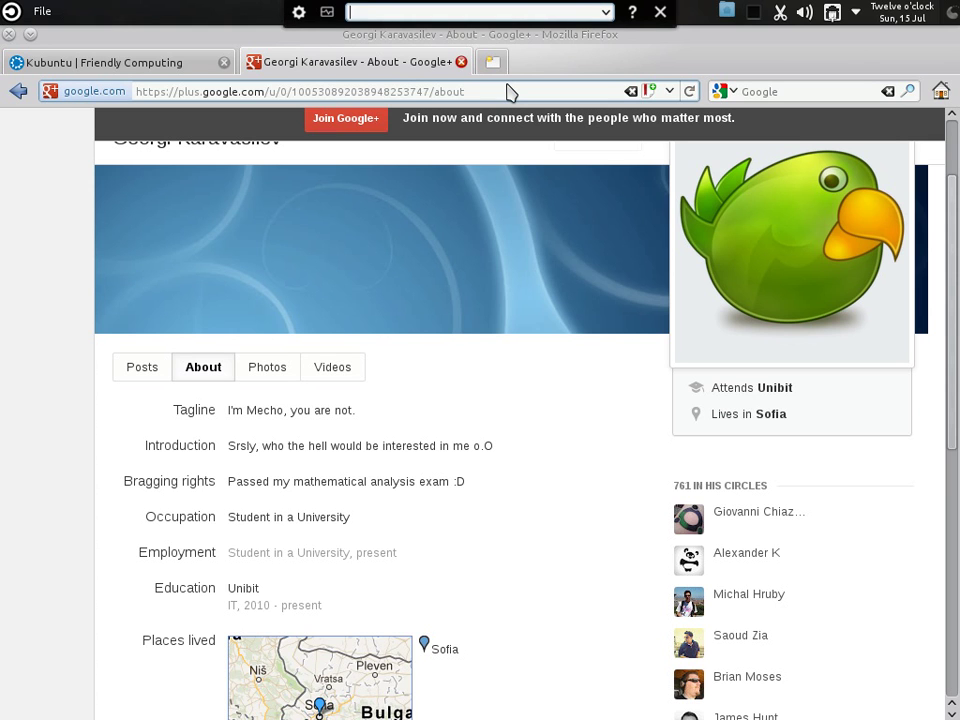
type("addon")
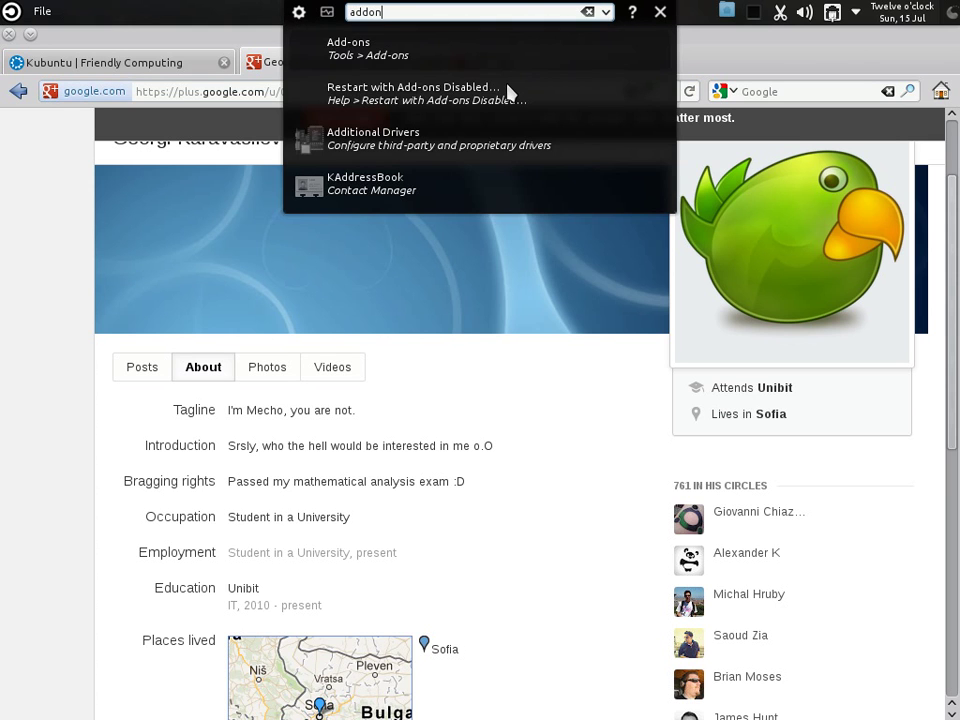
key("BackSpace")
key("BackSpace")
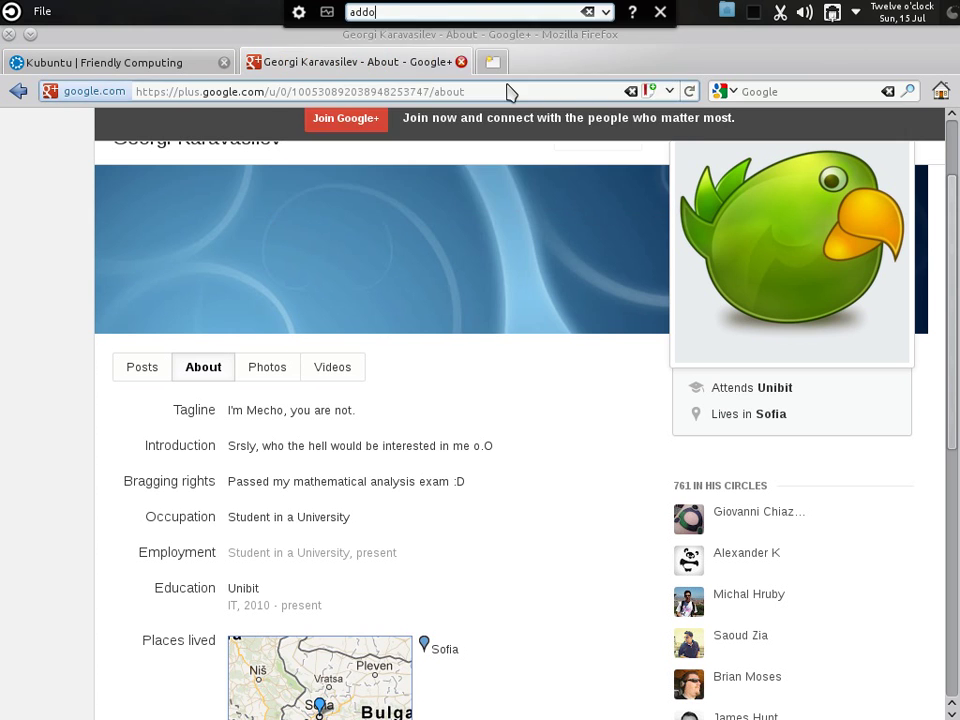
key("Return")
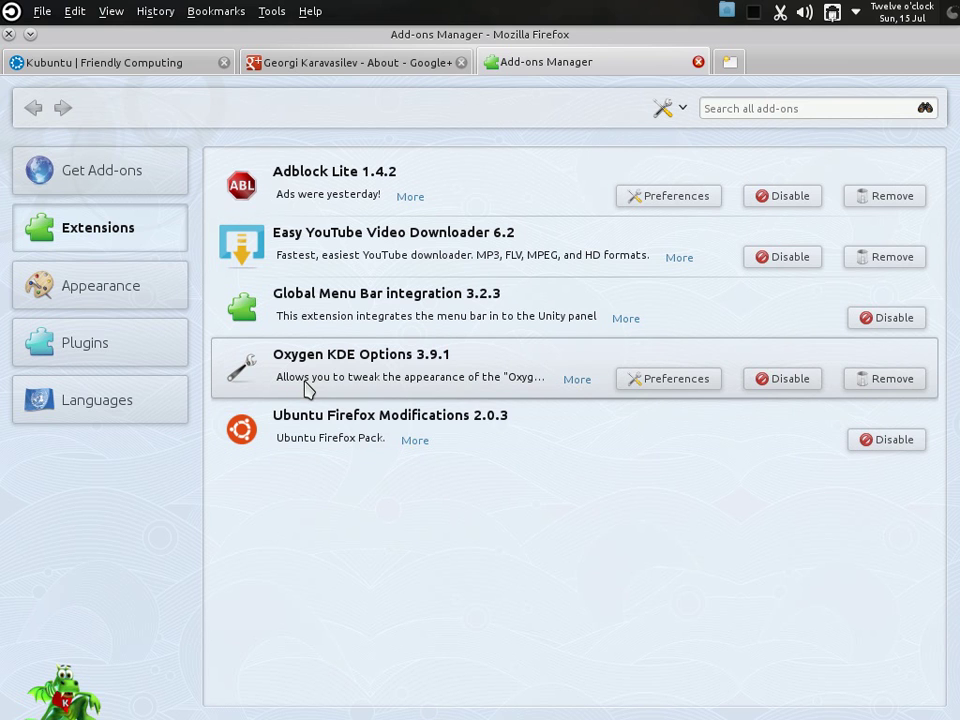
Review the installed add-ons, then close the Add-ons Manager and Google+ tabs.
left_click(754, 108)
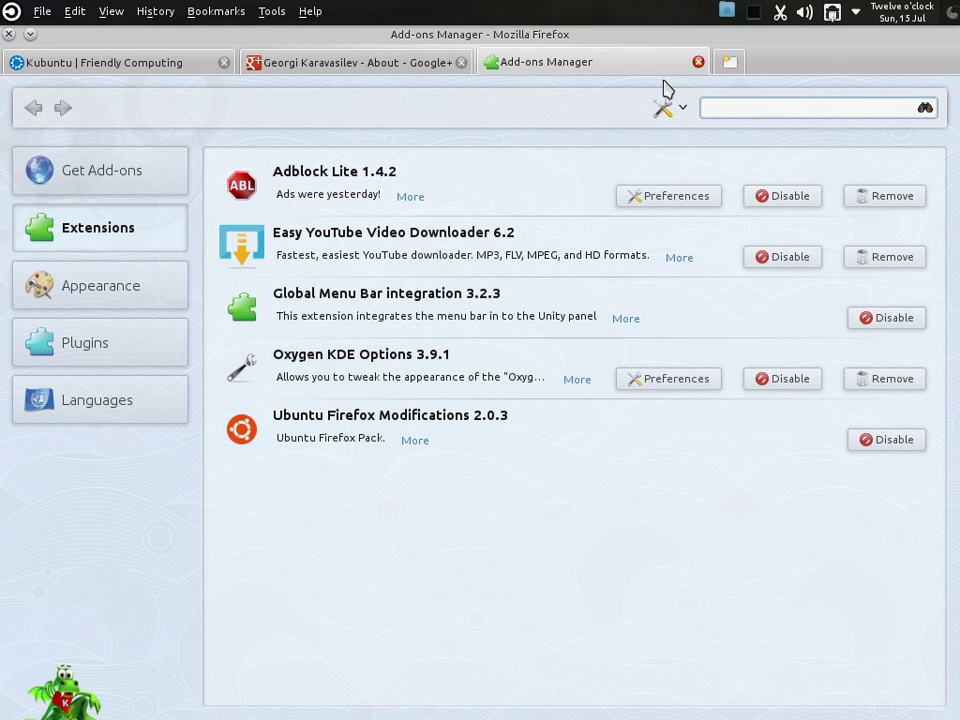
left_click(698, 62)
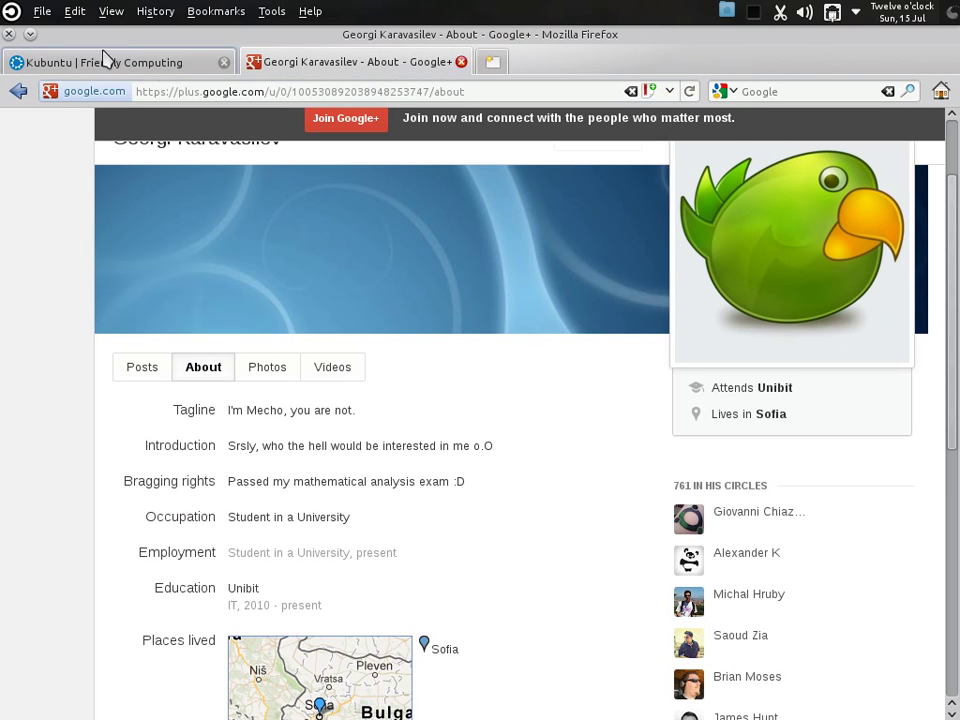
left_click(461, 62)
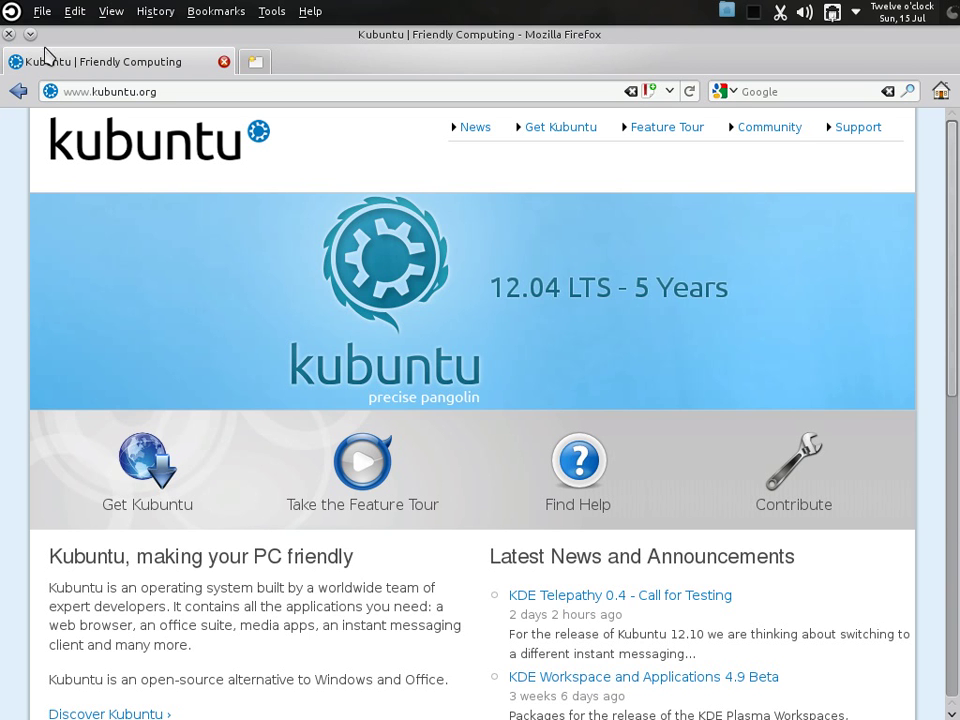
Close Firefox and launch Dolphin from the application launcher.
left_click(8, 33)
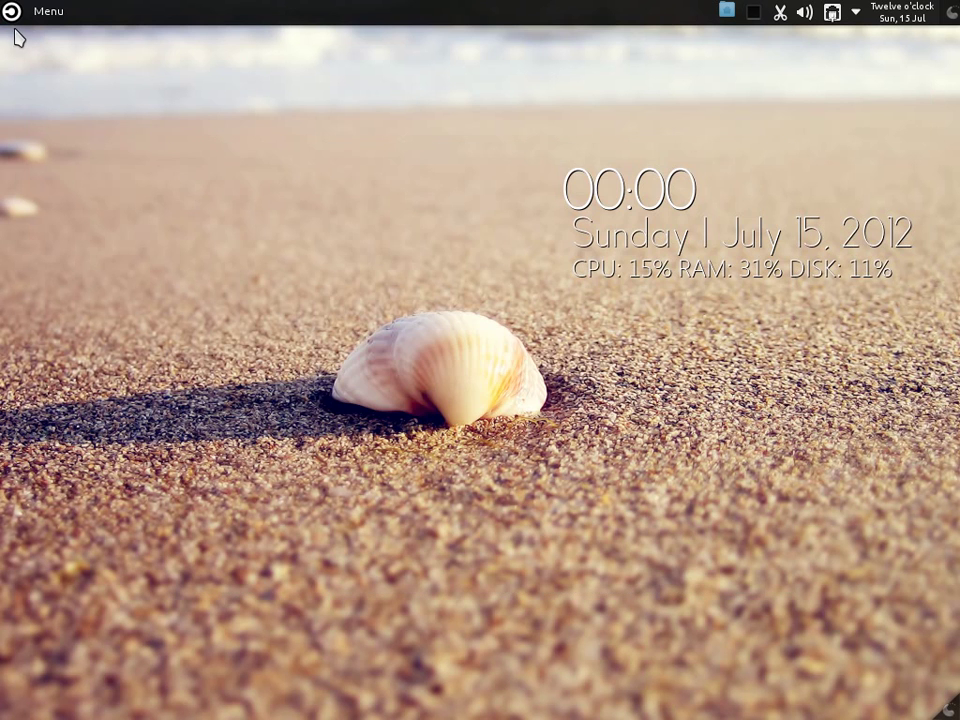
left_click(11, 12)
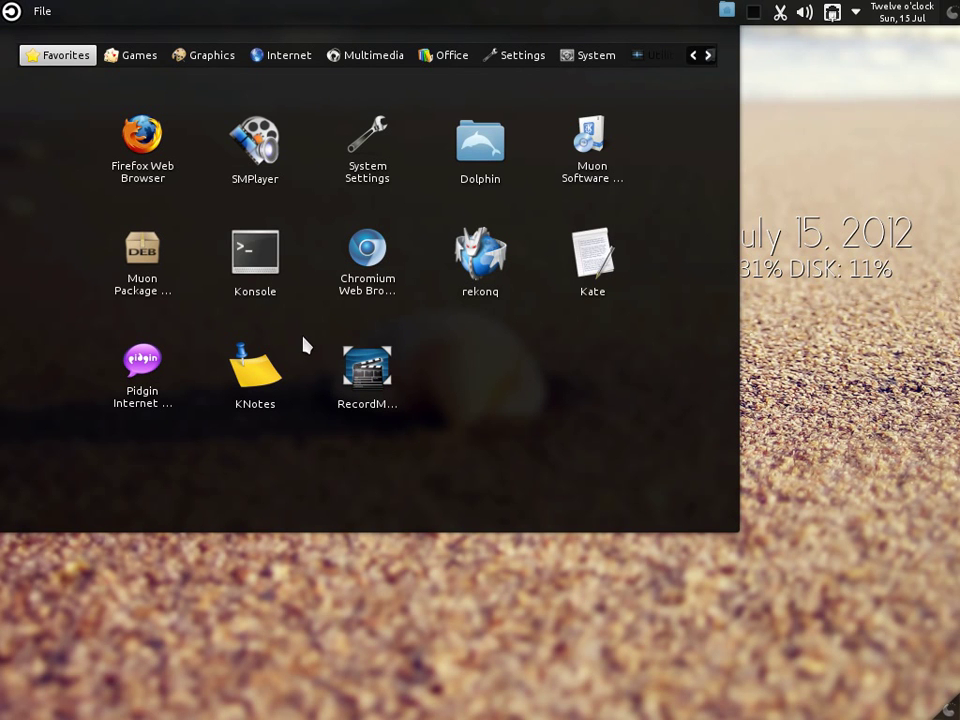
left_click(488, 182)
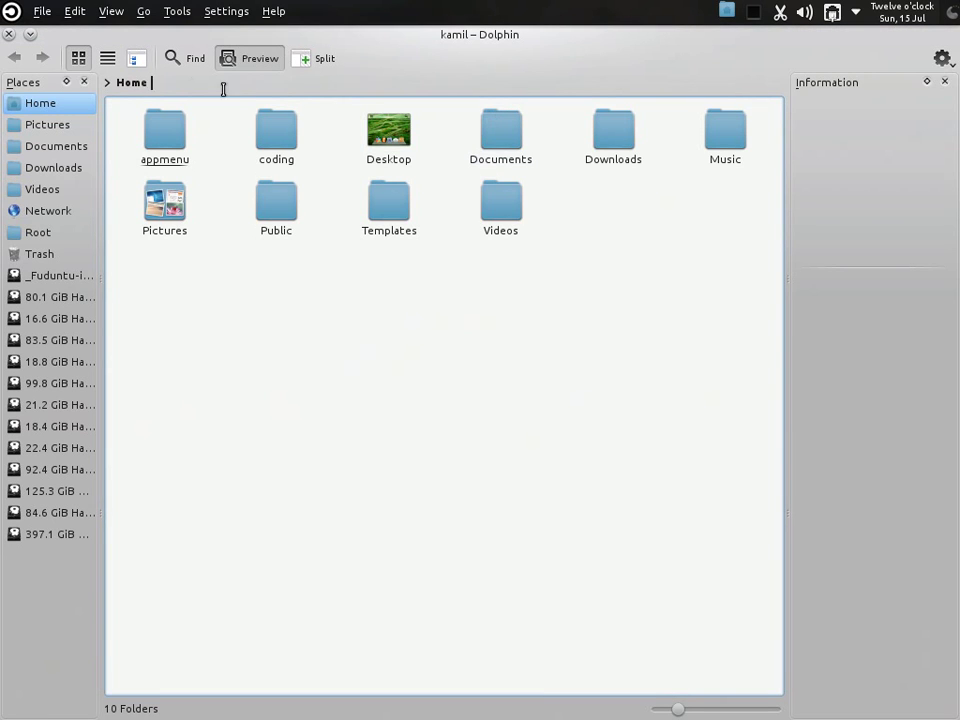
View Dolphin's Help > About KDE, then close it and Dolphin and reopen the launcher.
left_click(943, 60)
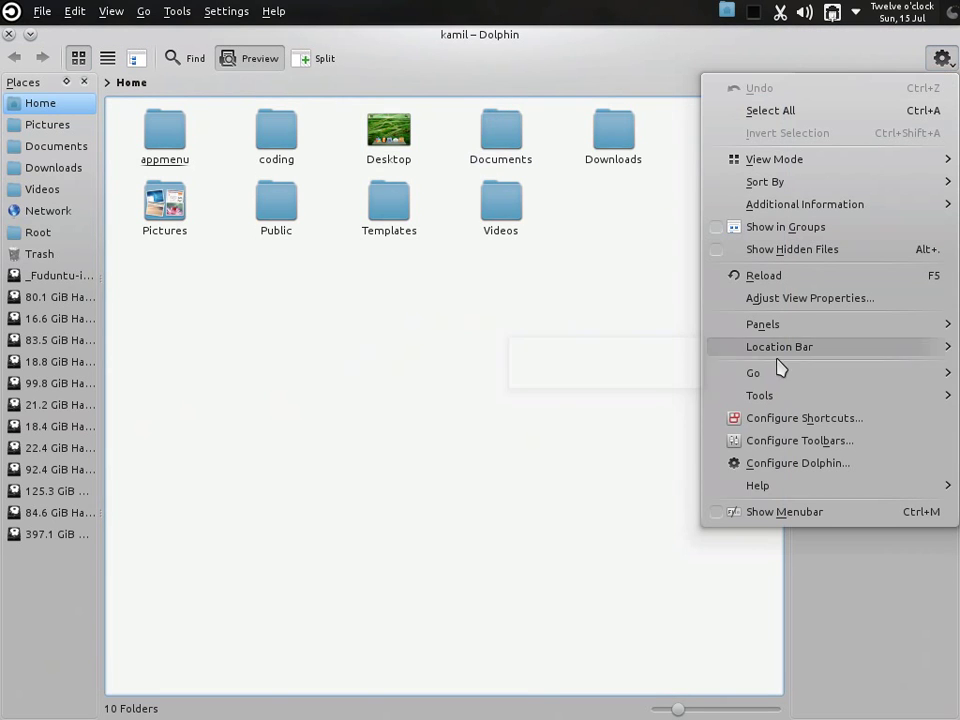
mouse_move(748, 488)
left_click(540, 618)
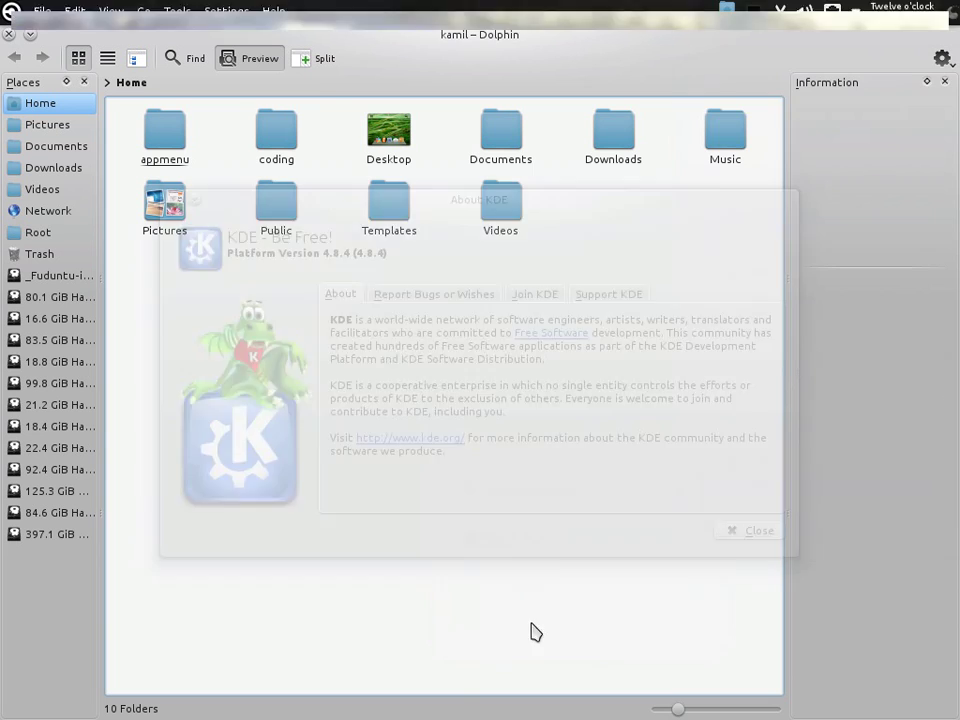
left_click(733, 537)
left_click(8, 33)
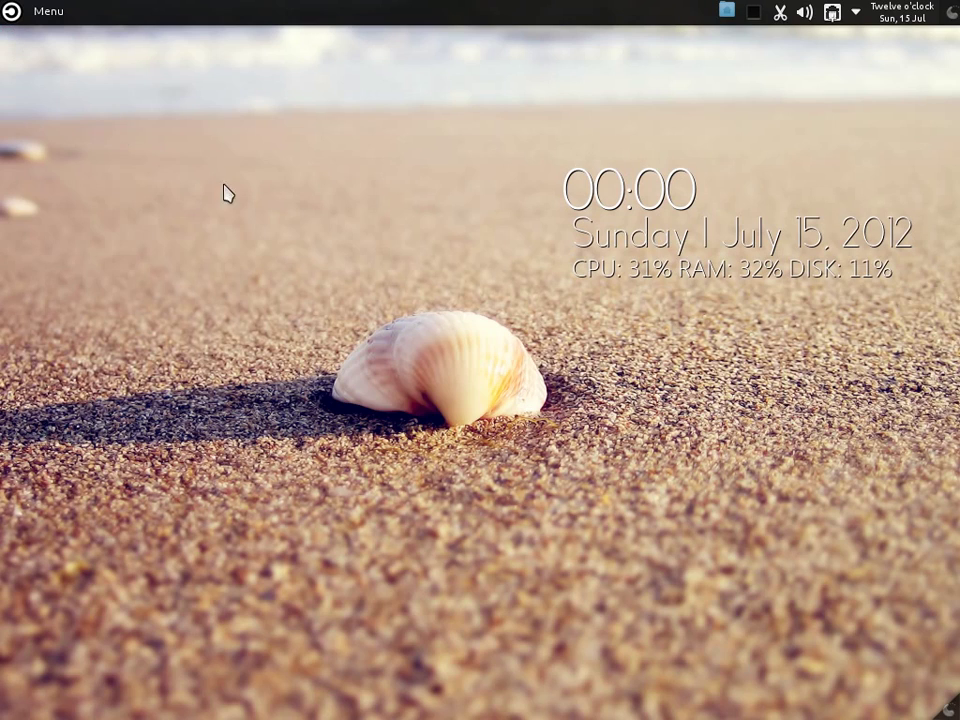
left_click(6, 8)
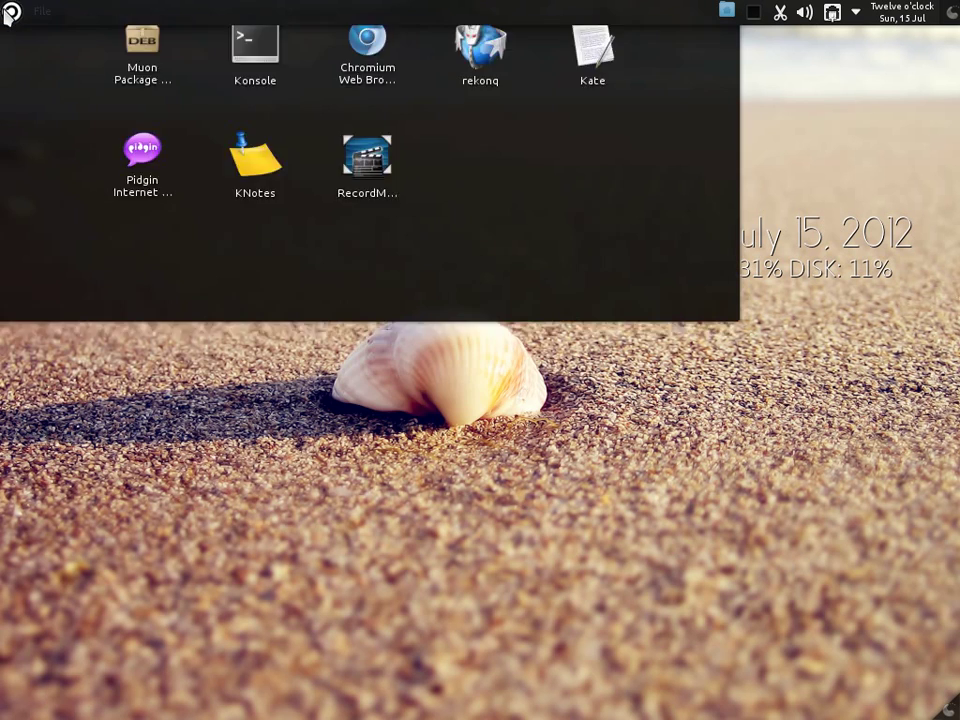
Start Pidgin with status Available, then switch to an empty desktop.
left_click(148, 358)
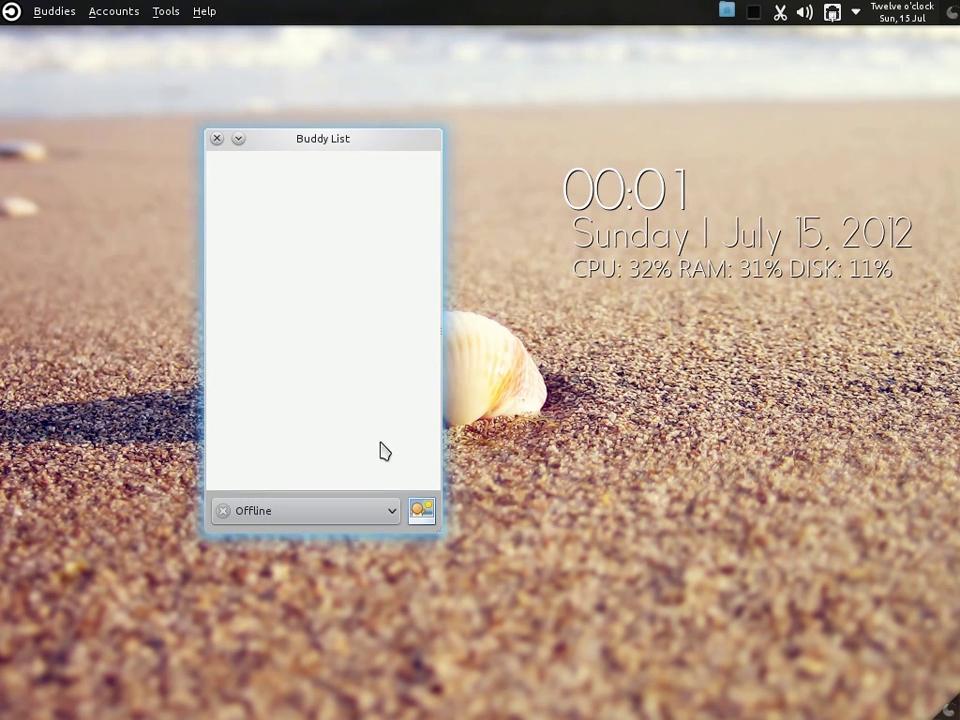
left_click(377, 518)
left_click(257, 546)
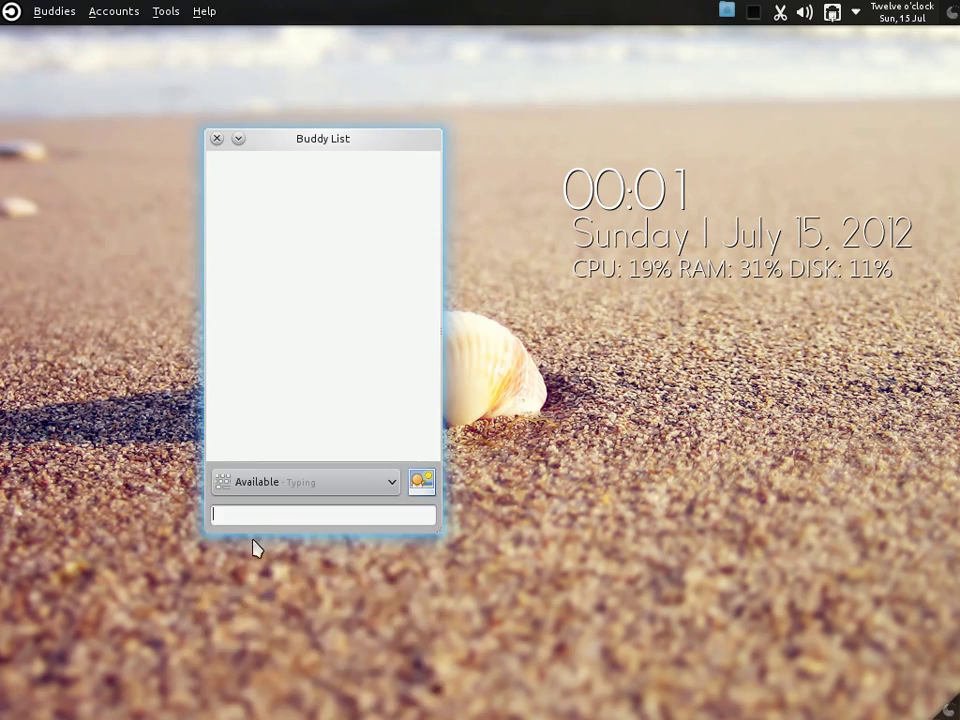
key("ctrl+F8")
left_click(741, 317)
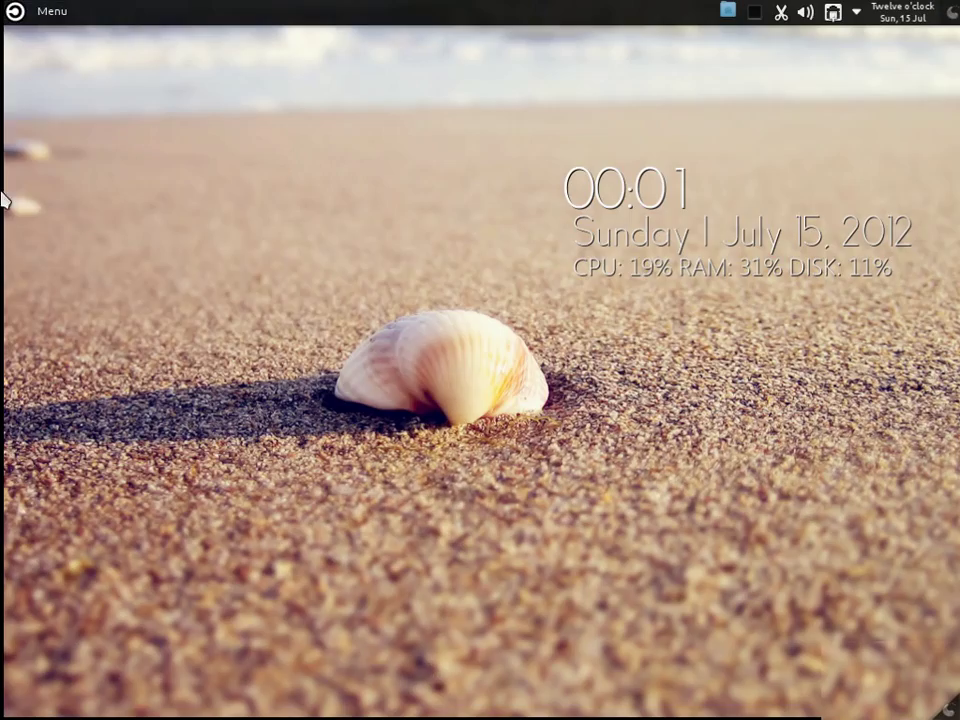
Launch Muon Package Manager and move its window right and down.
key("alt+F1")
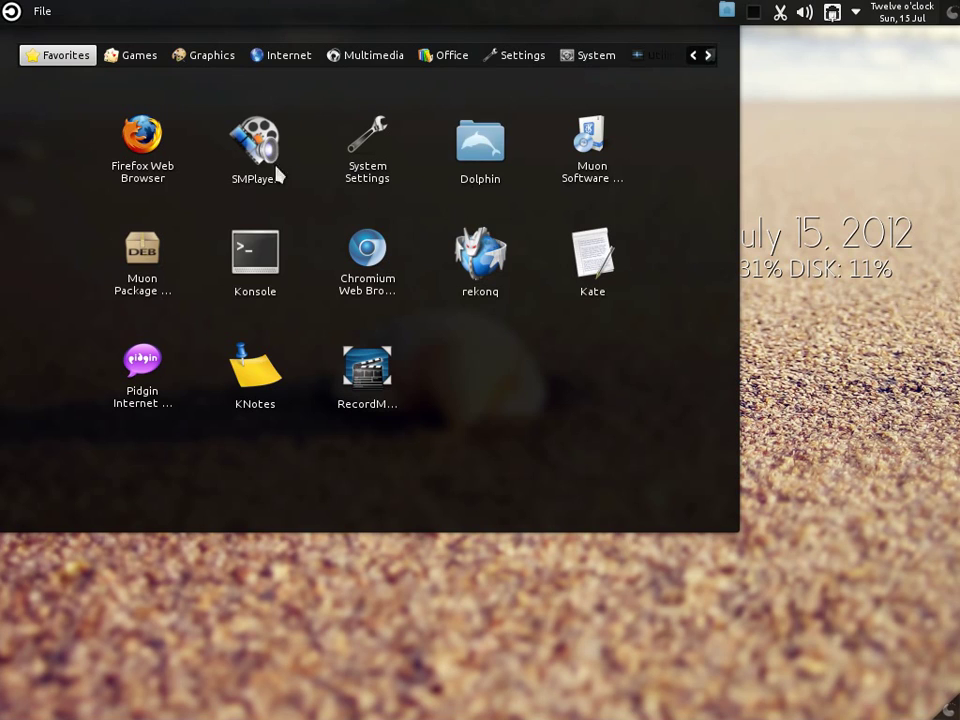
left_click(152, 278)
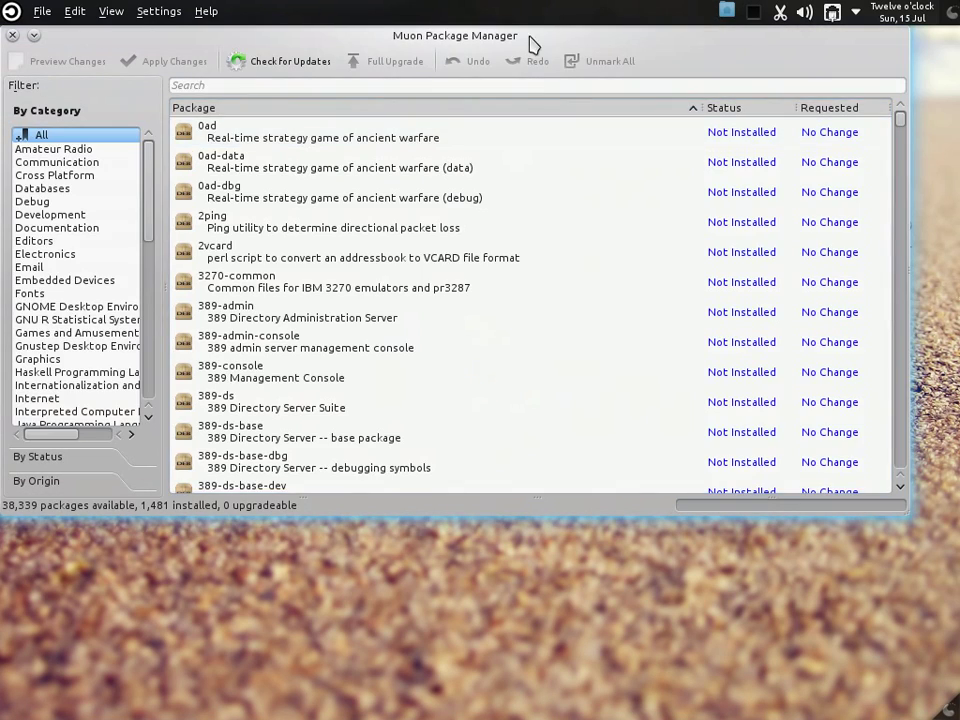
left_click_drag(531, 43, 617, 127)
Bring Firefox and the Buddy List forward in Present Windows, then go to the top-left desktop.
key("ctrl+F8")
left_click(113, 176)
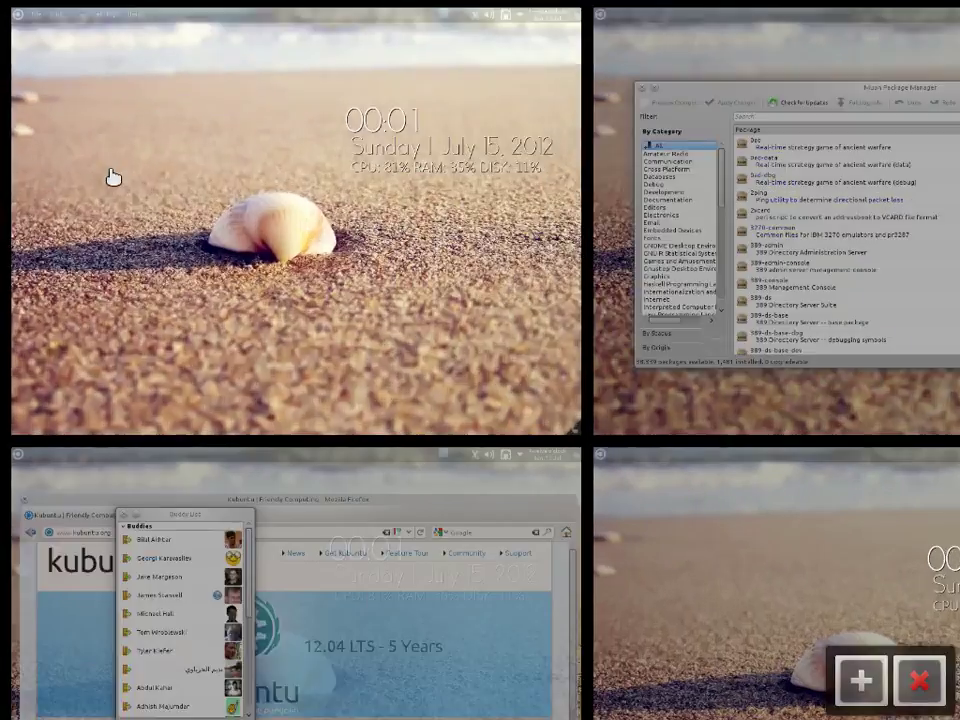
mouse_move(3, 20)
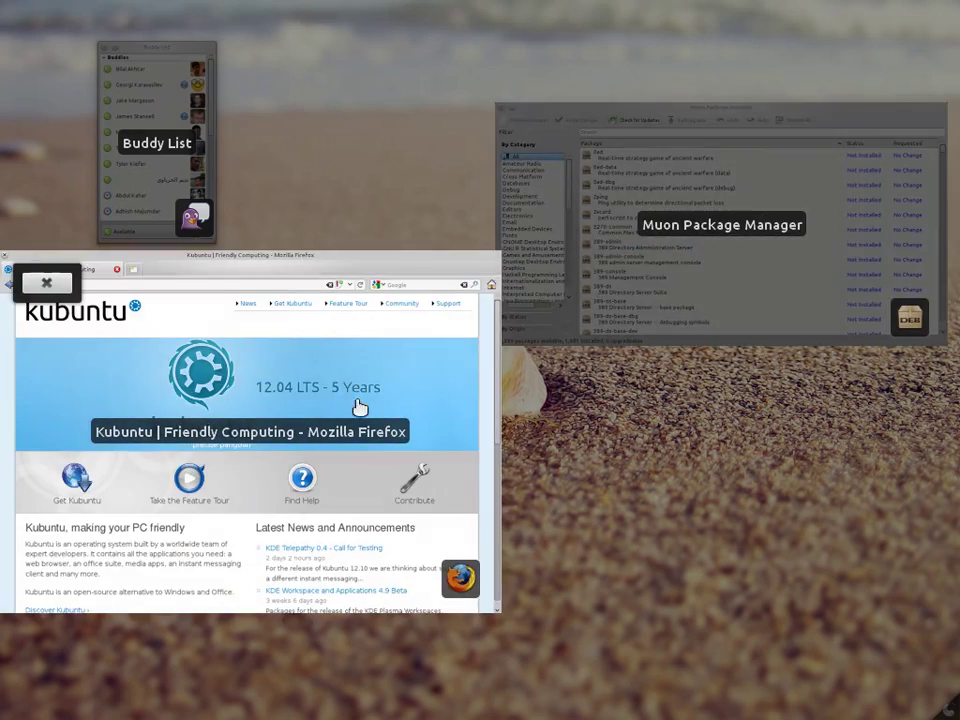
left_click(358, 405)
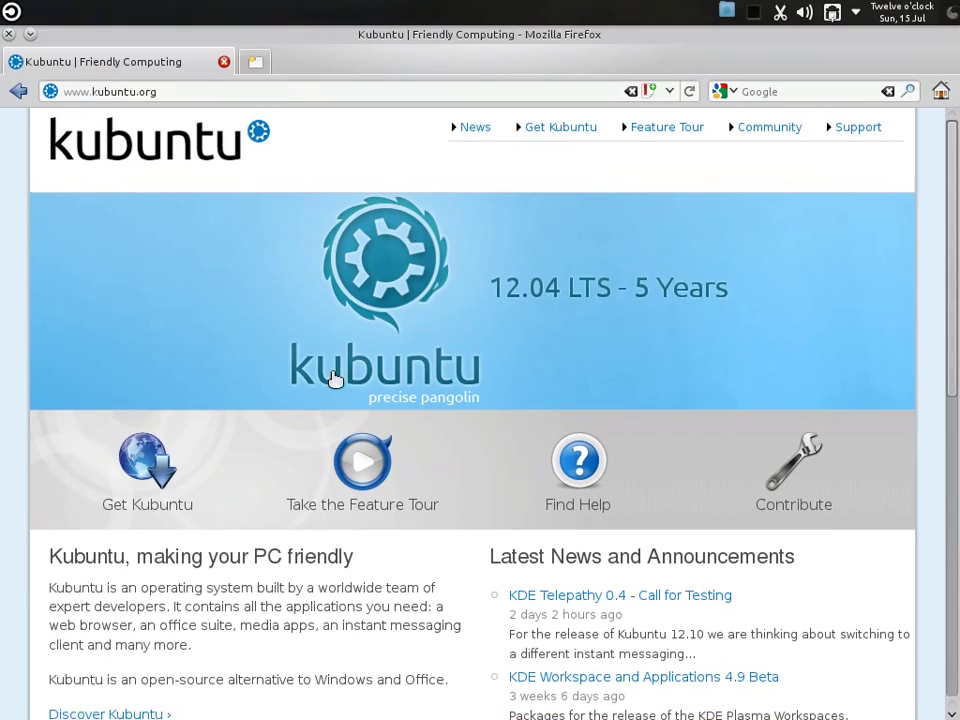
mouse_move(1, 3)
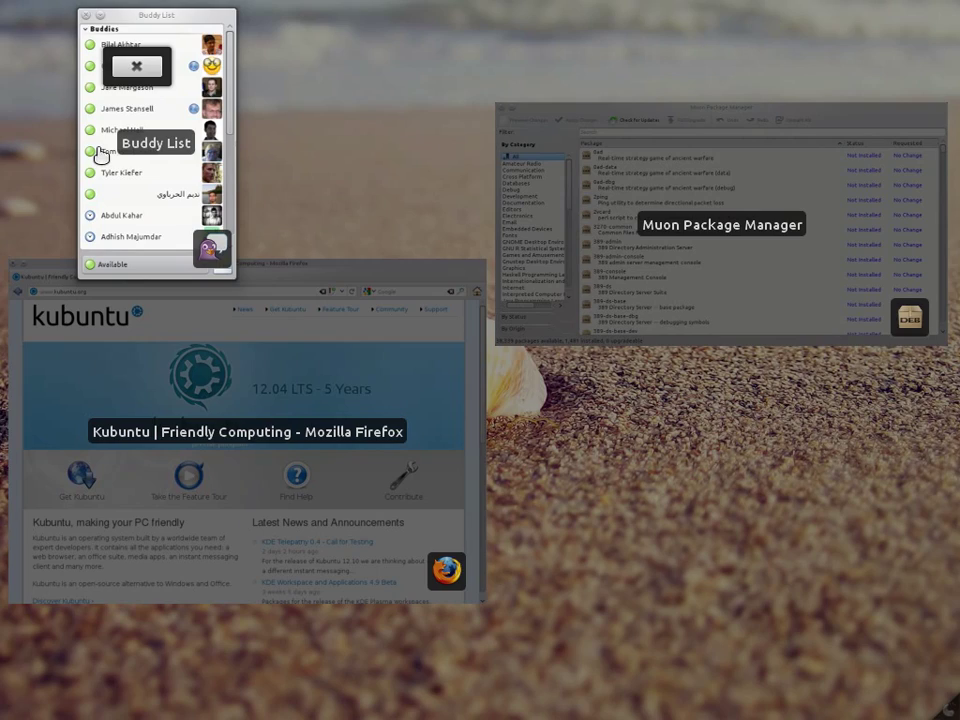
left_click(97, 154)
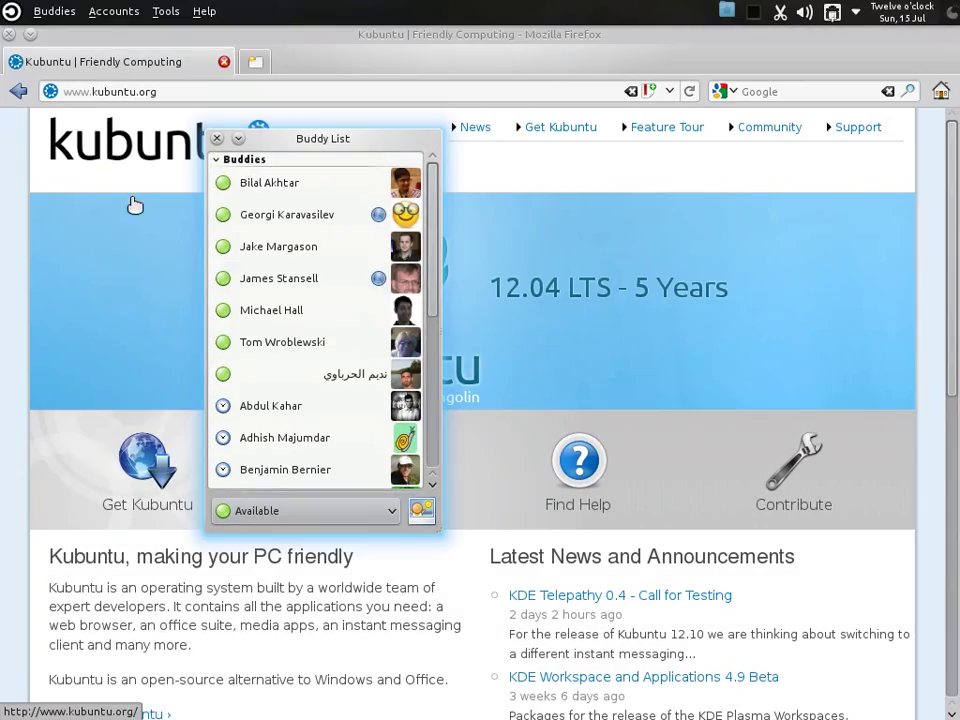
key("ctrl+F8")
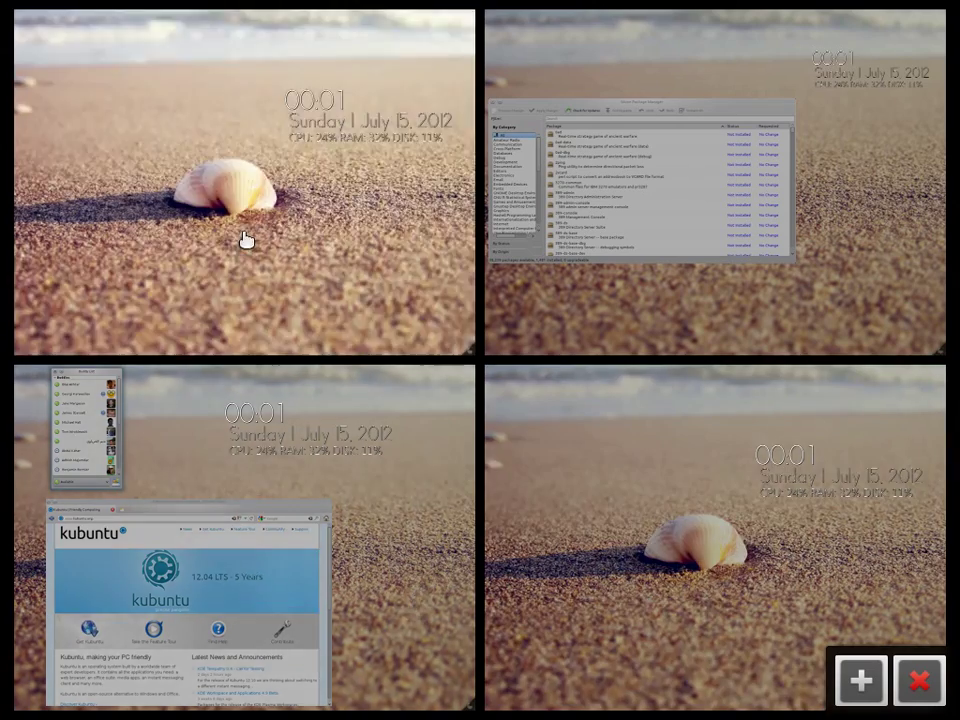
left_click(245, 240)
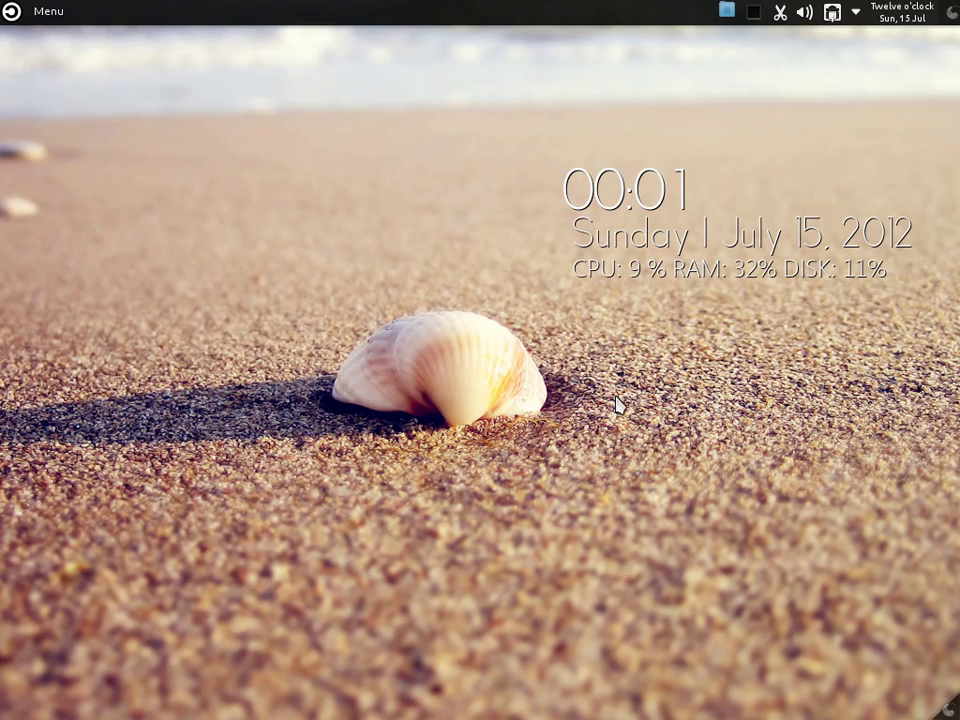
Move the Buddy List window onto desktop 4 and switch to that desktop.
mouse_move(3, 4)
left_click(321, 508)
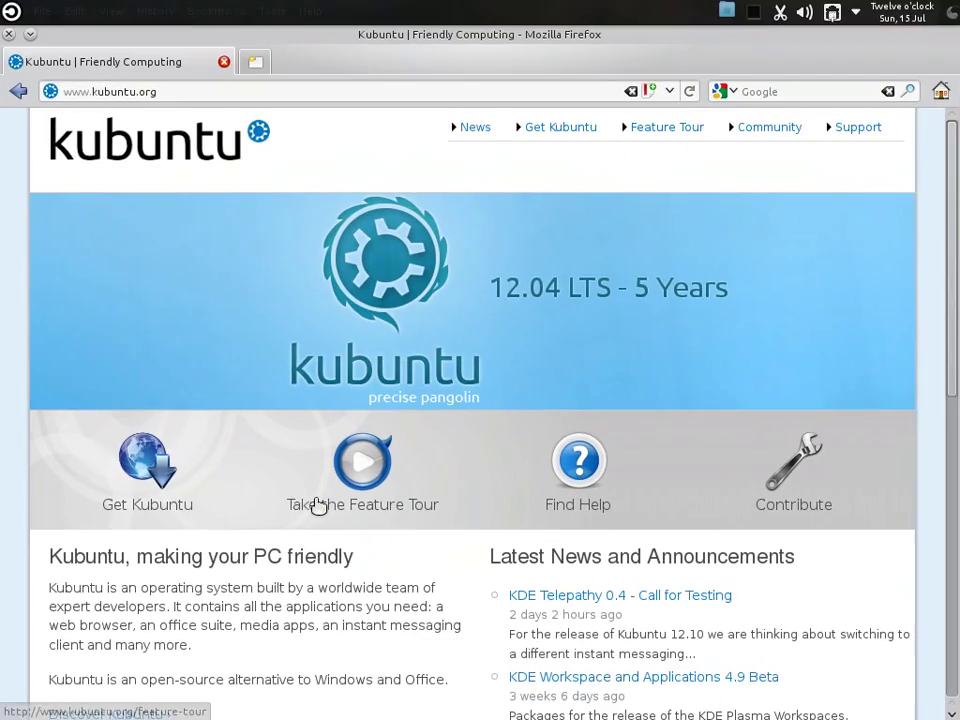
left_click(176, 154)
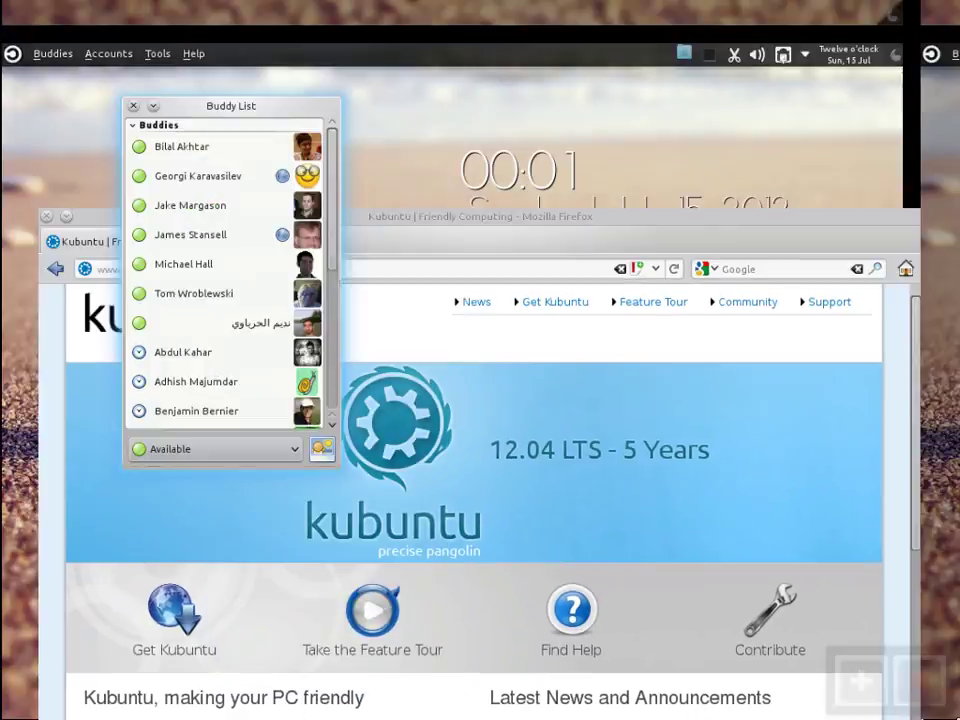
key("ctrl+F8")
left_click_drag(88, 400, 560, 500)
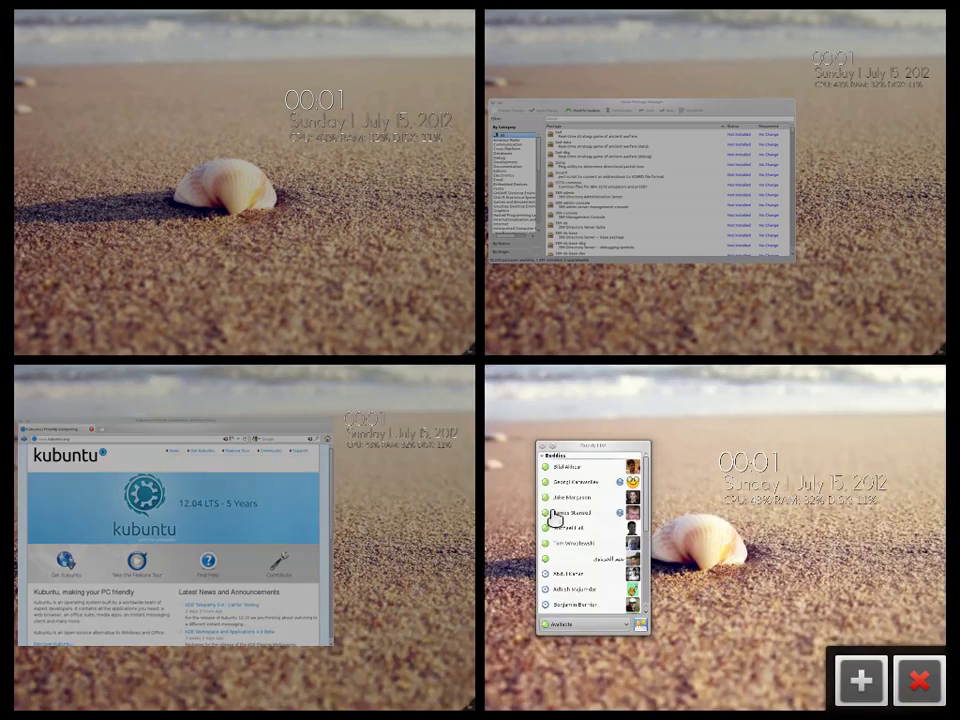
left_click(560, 500)
Send a buddy 'Peace Be With You Brother', close the chat, and minimize the Buddy List.
left_click(294, 218)
double_click(293, 219)
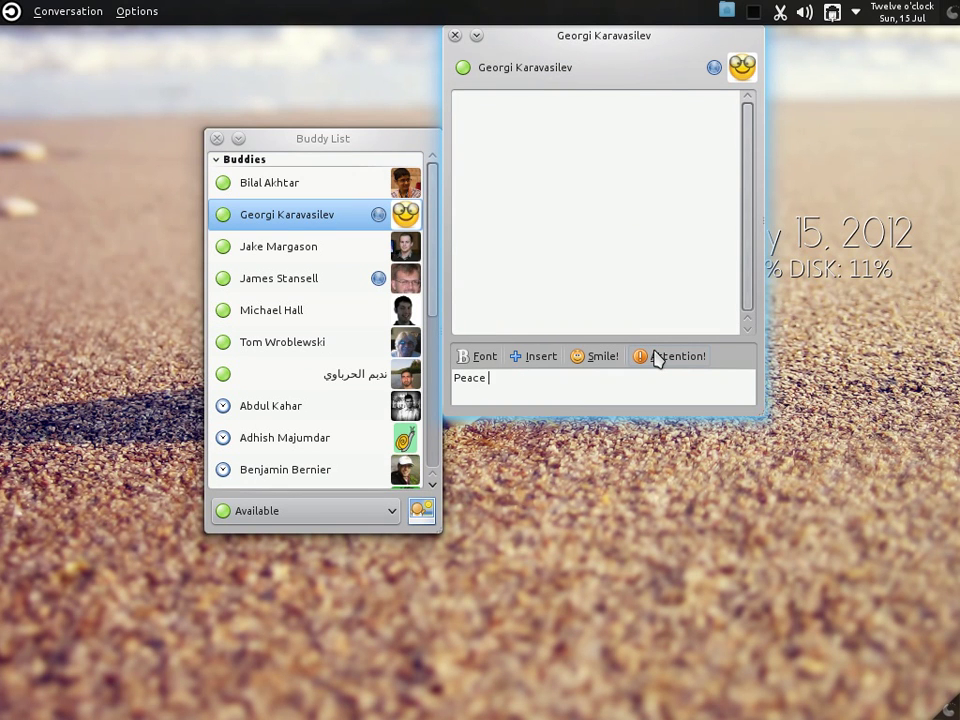
type("Peace Be With You Brother")
key("Return")
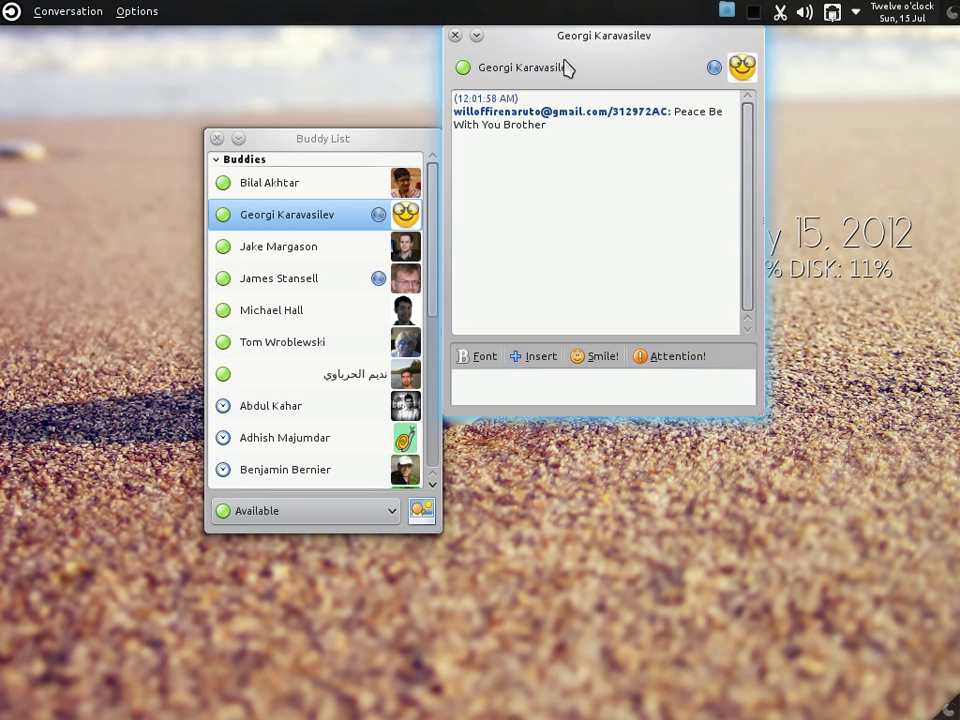
left_click(455, 35)
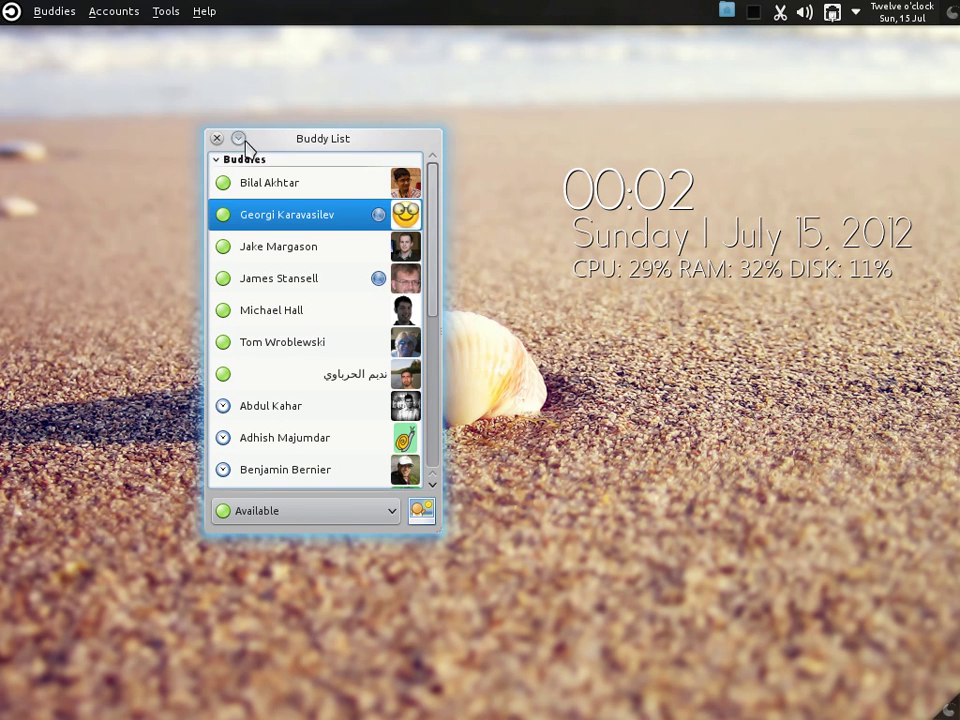
left_click(239, 139)
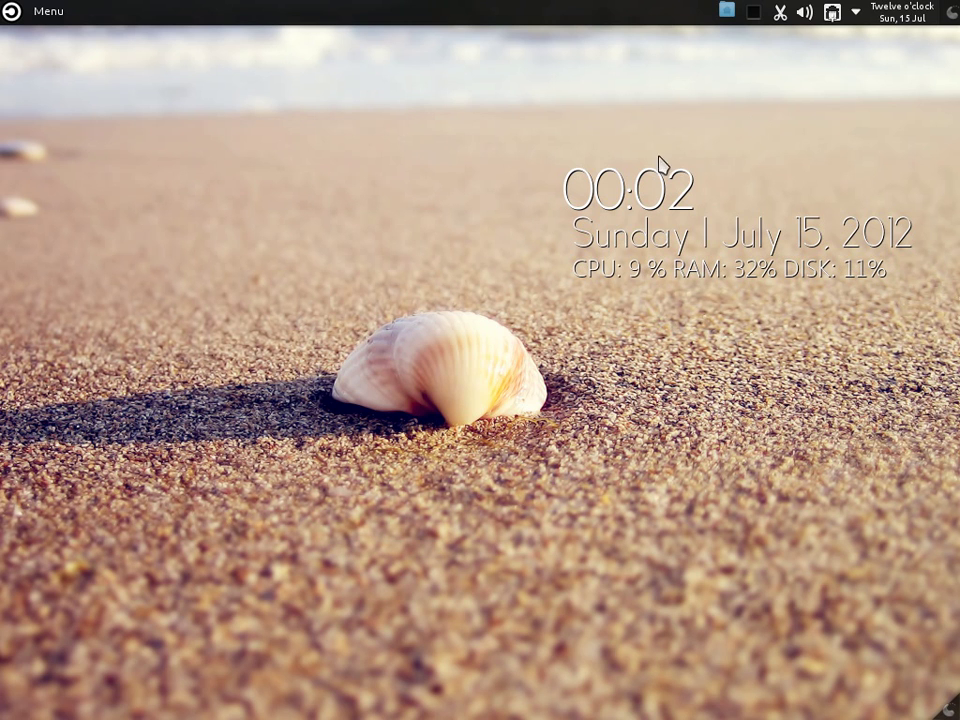
Open the Downloads folder in Dolphin from the top-panel stack folder popup.
left_click(727, 14)
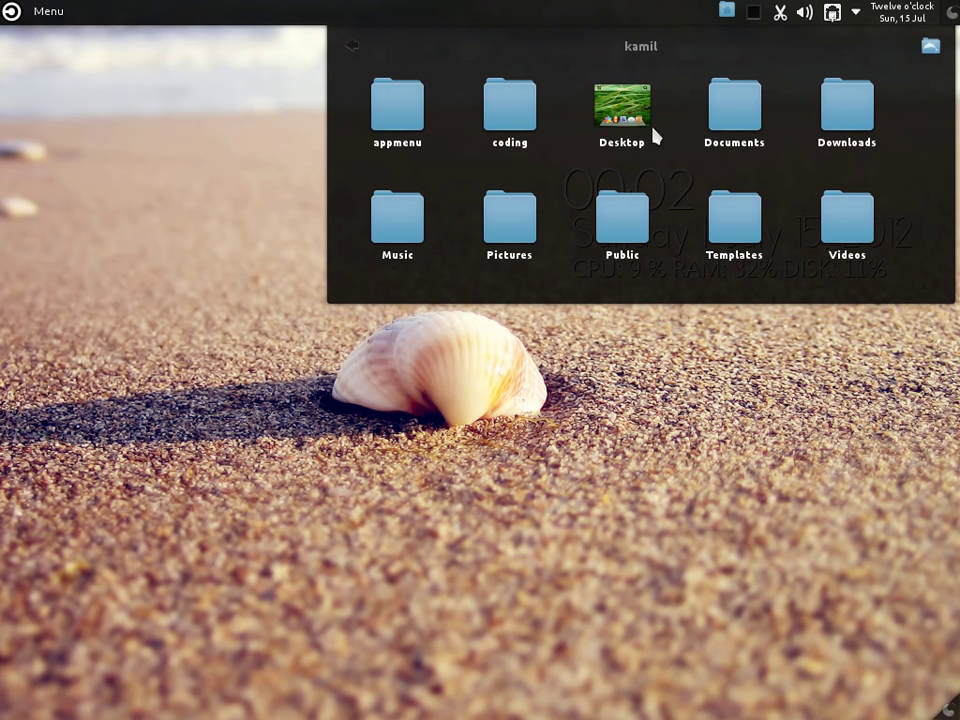
left_click(836, 141)
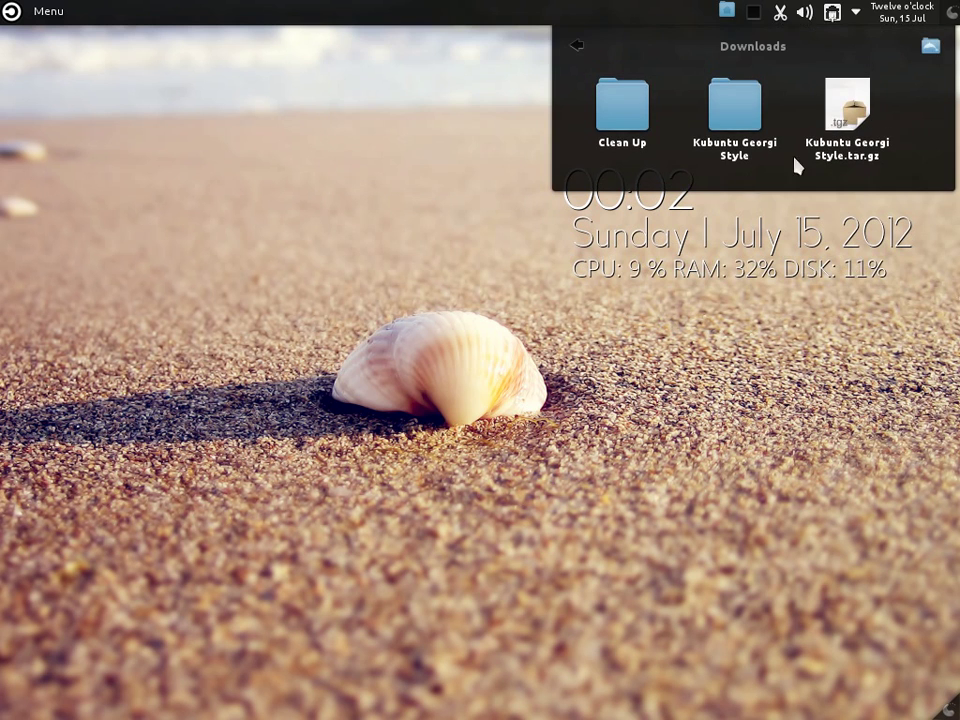
left_click(933, 47)
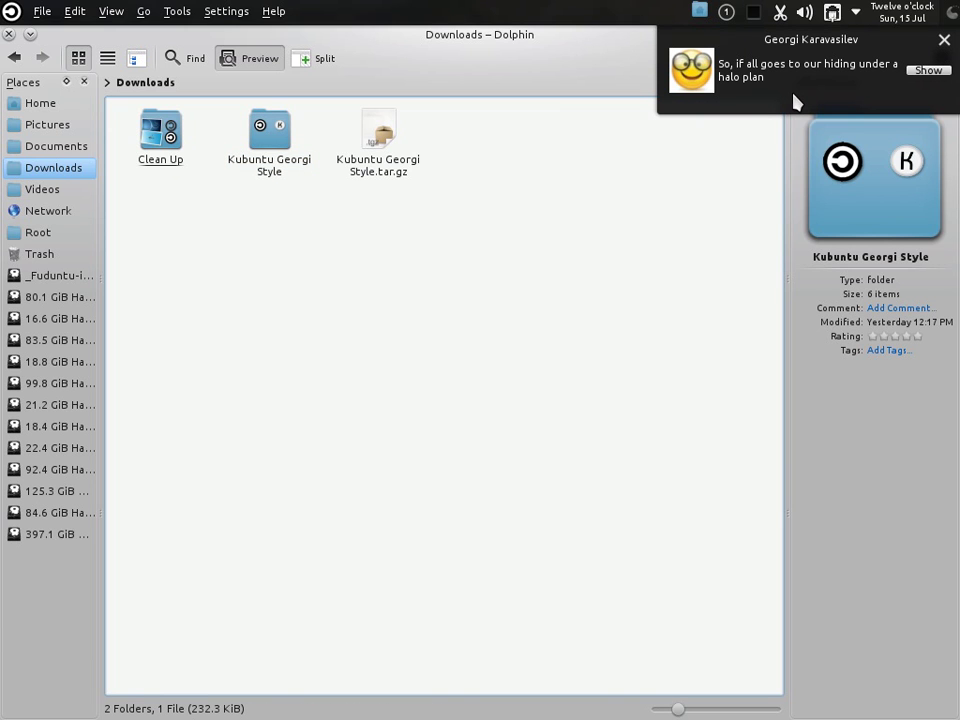
Dismiss the chat notification and open the Kubuntu Georgi Style Instructions file in Kate.
left_click(909, 70)
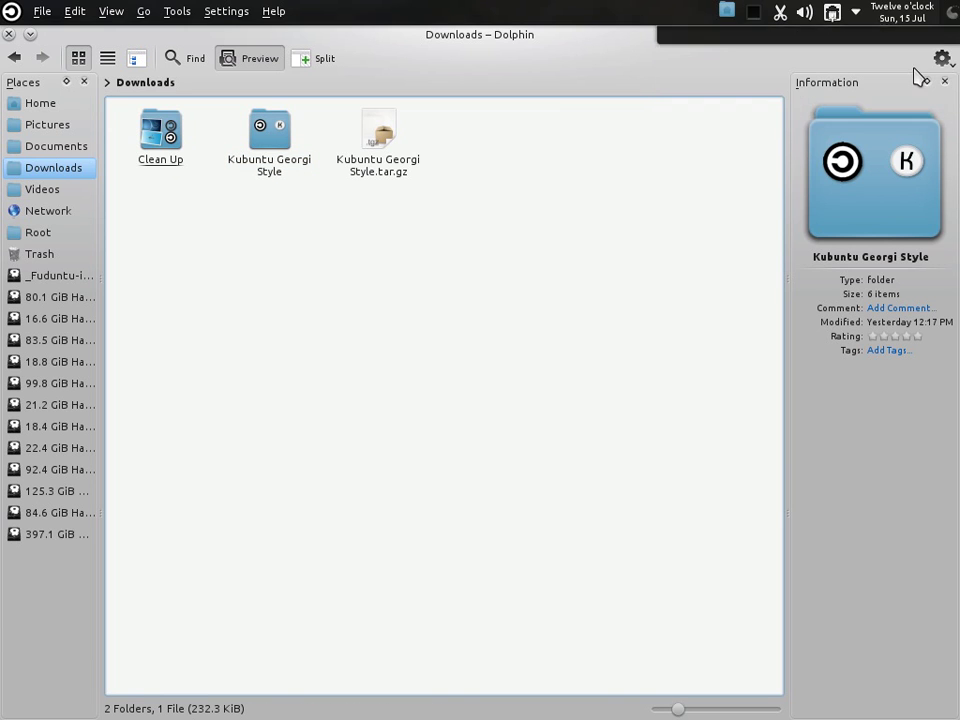
key("ctrl+F9")
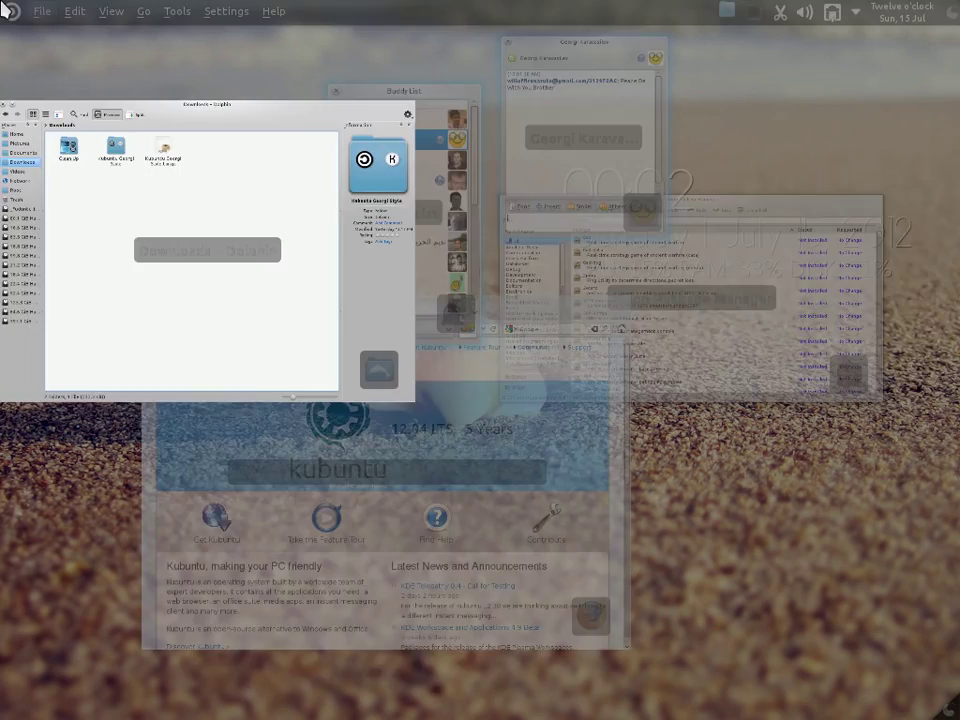
left_click(610, 192)
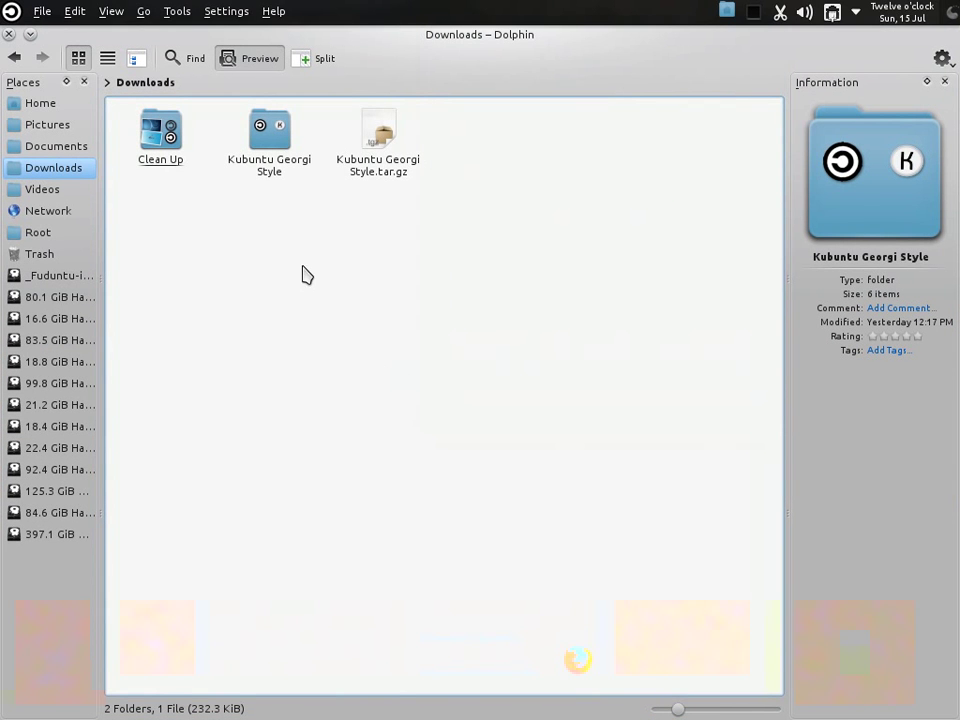
left_click(281, 178)
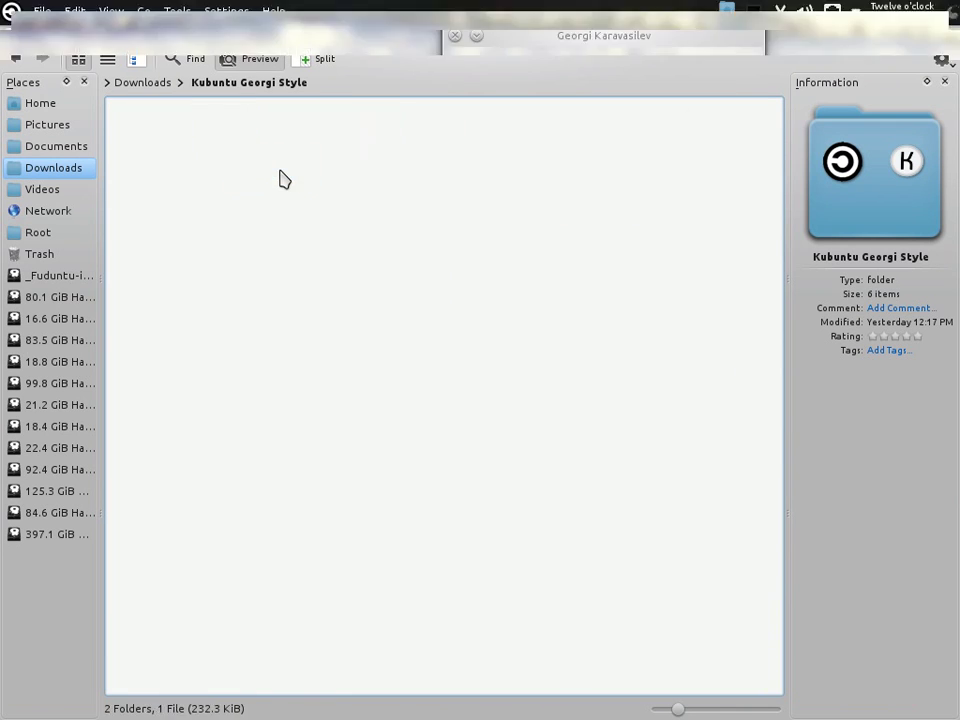
left_click(135, 84)
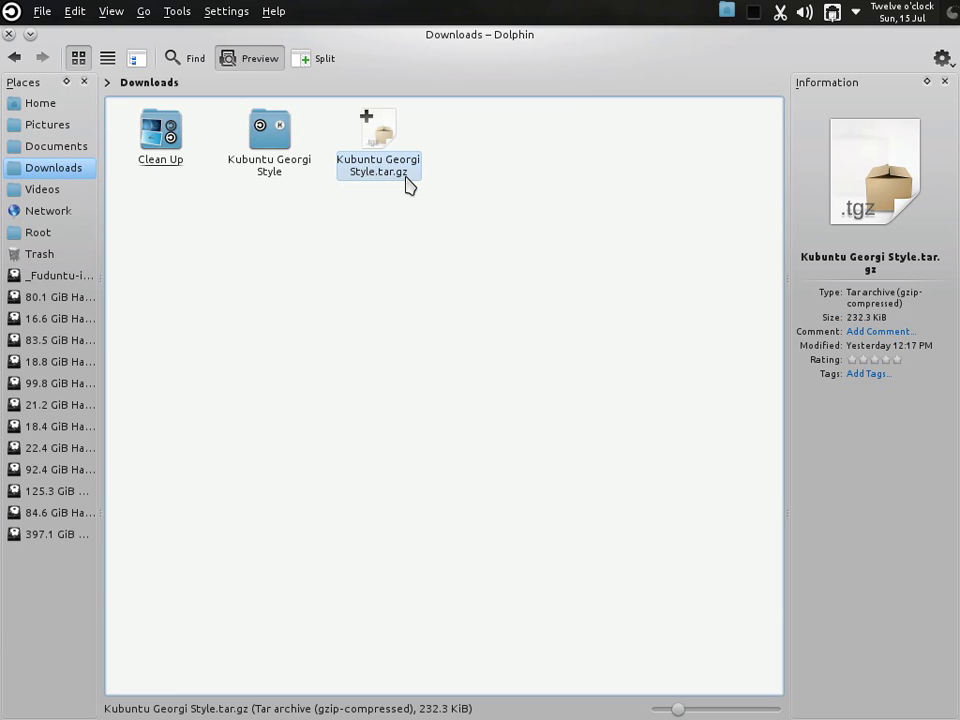
left_click(274, 178)
left_click_drag(530, 183, 523, 185)
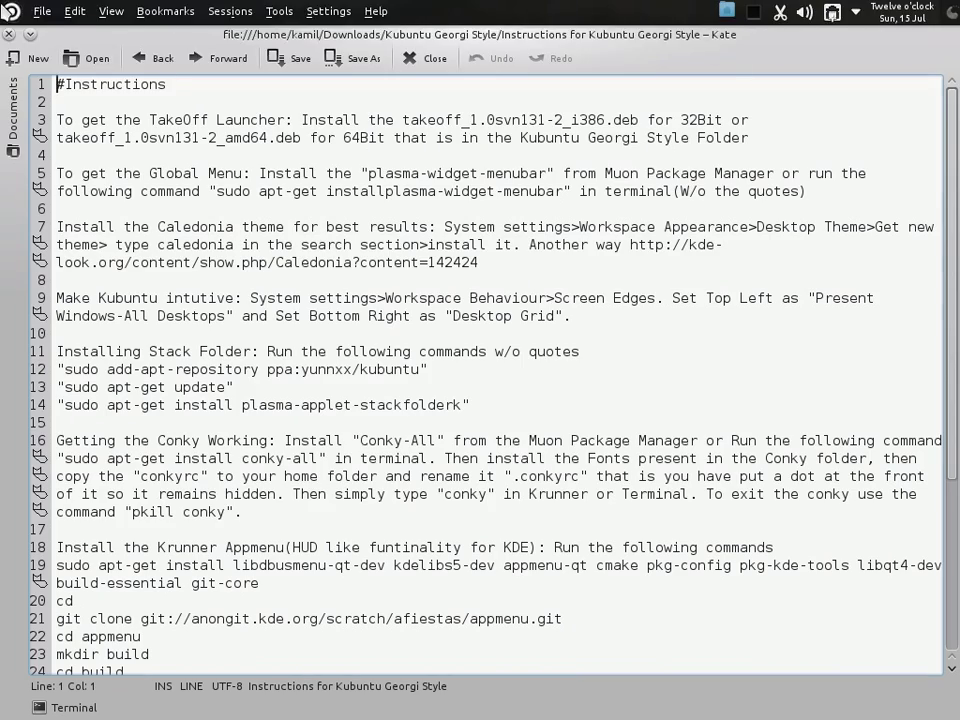
Switch back to the Dolphin window and clear its file selection.
left_click(10, 11)
left_click(10, 11)
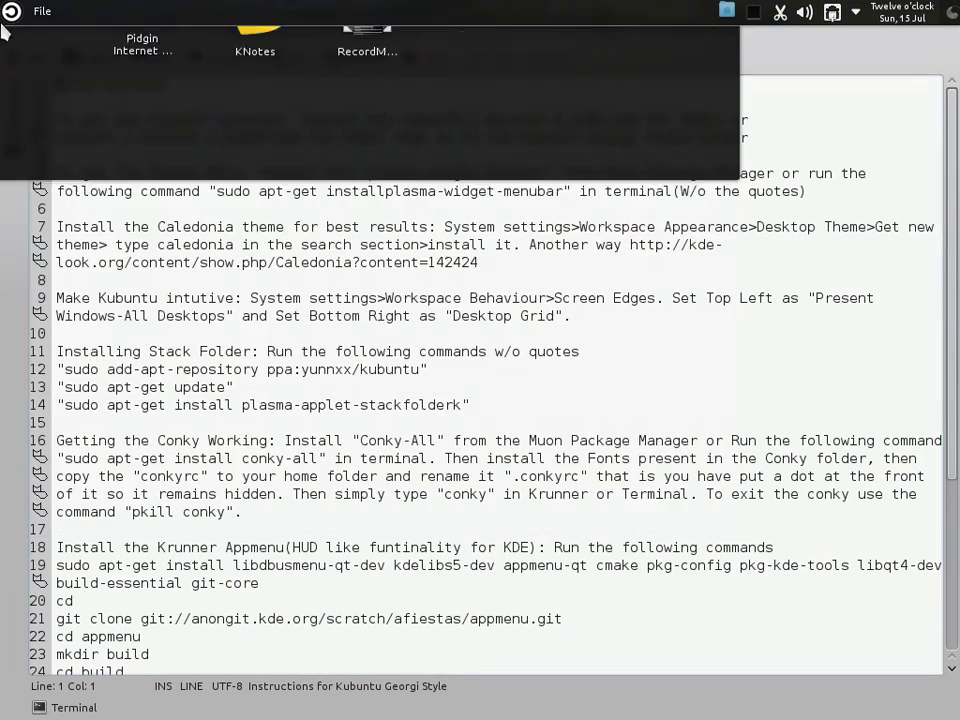
mouse_move(3, 3)
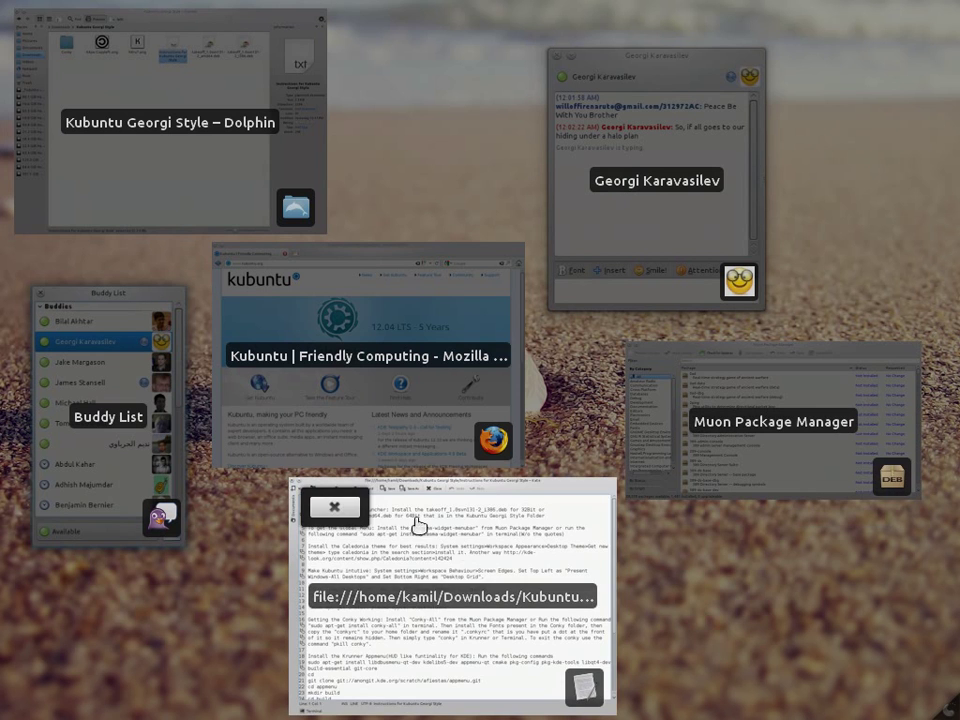
left_click(143, 145)
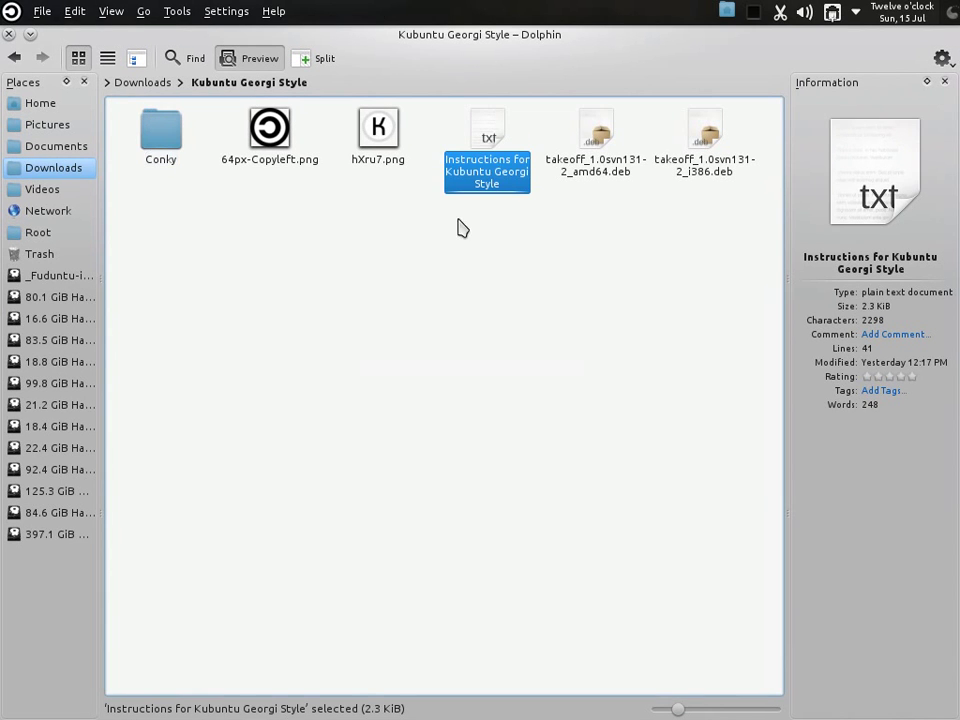
left_click(608, 200)
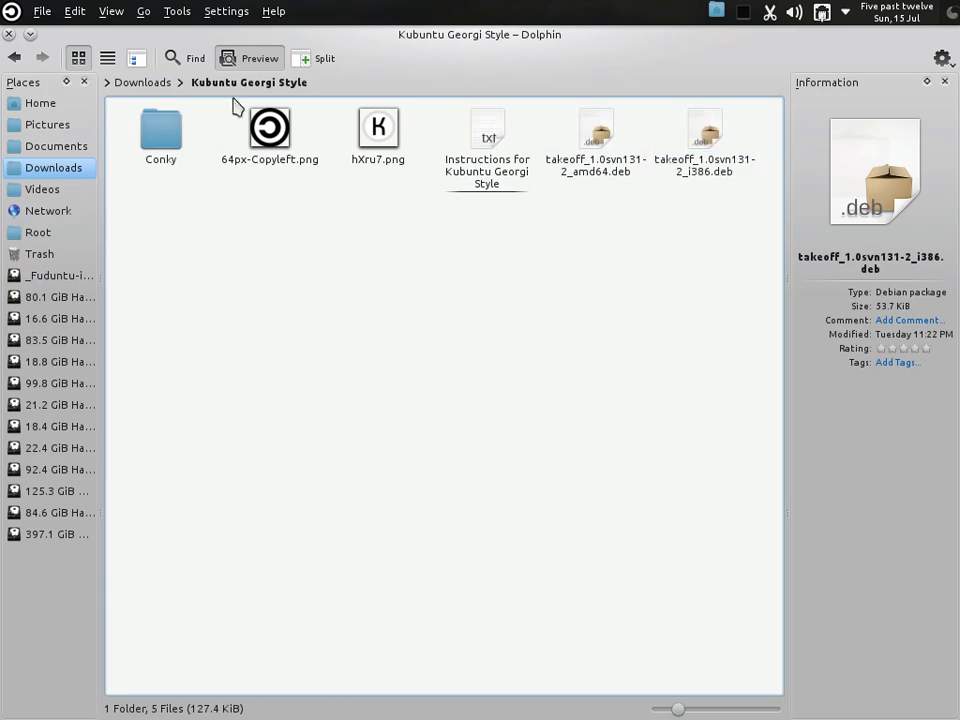
Close Firefox and the chat window from Present Windows, keeping Kate open.
mouse_move(0, 0)
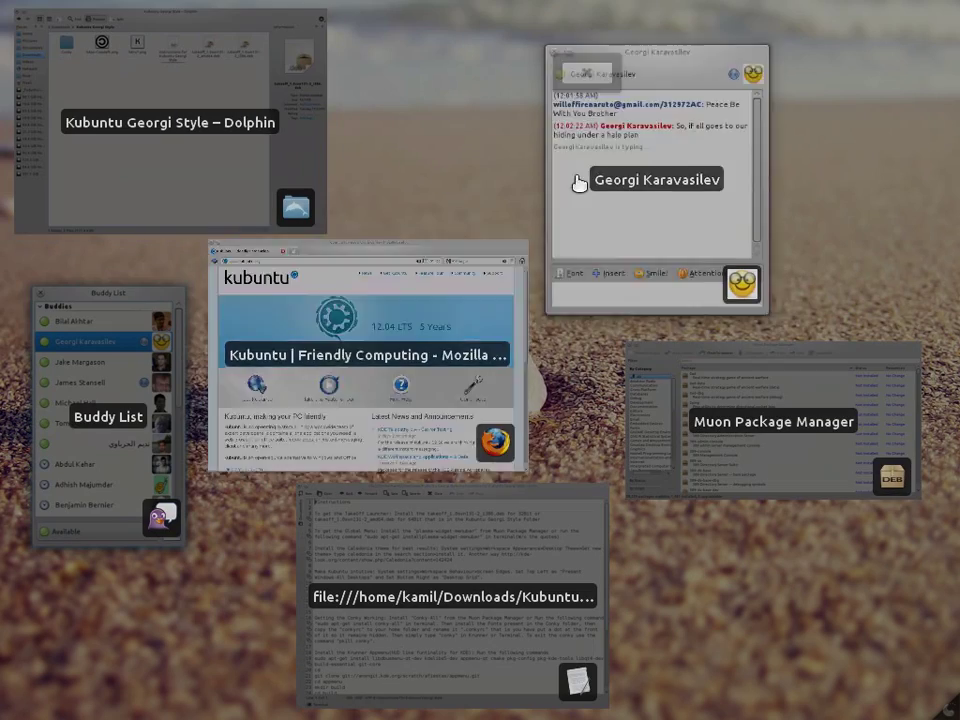
mouse_move(439, 321)
left_click(273, 270)
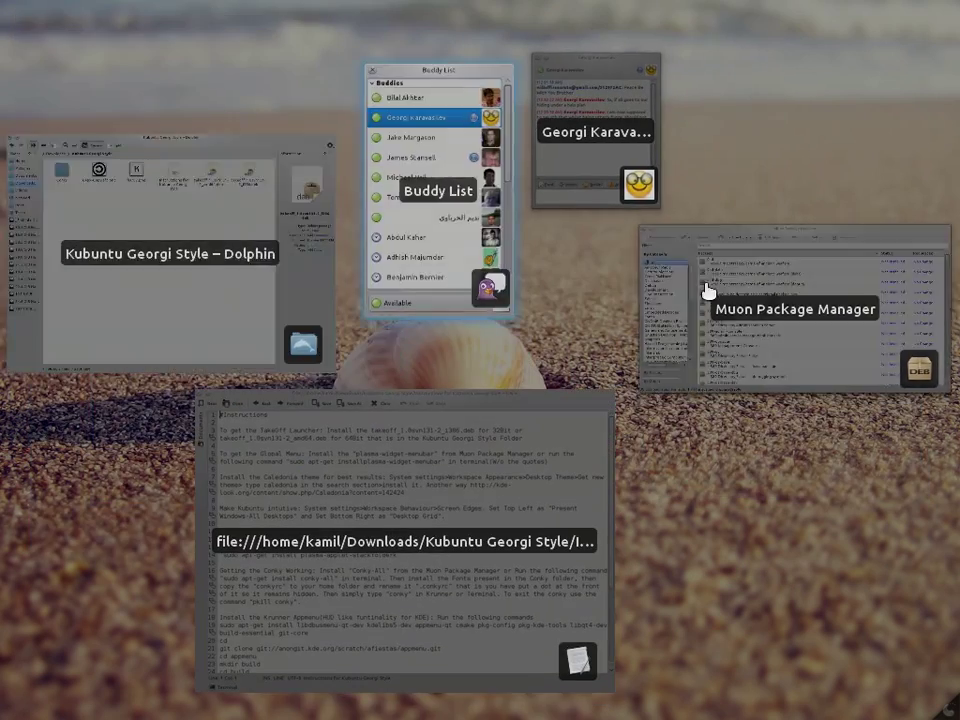
left_click(483, 430)
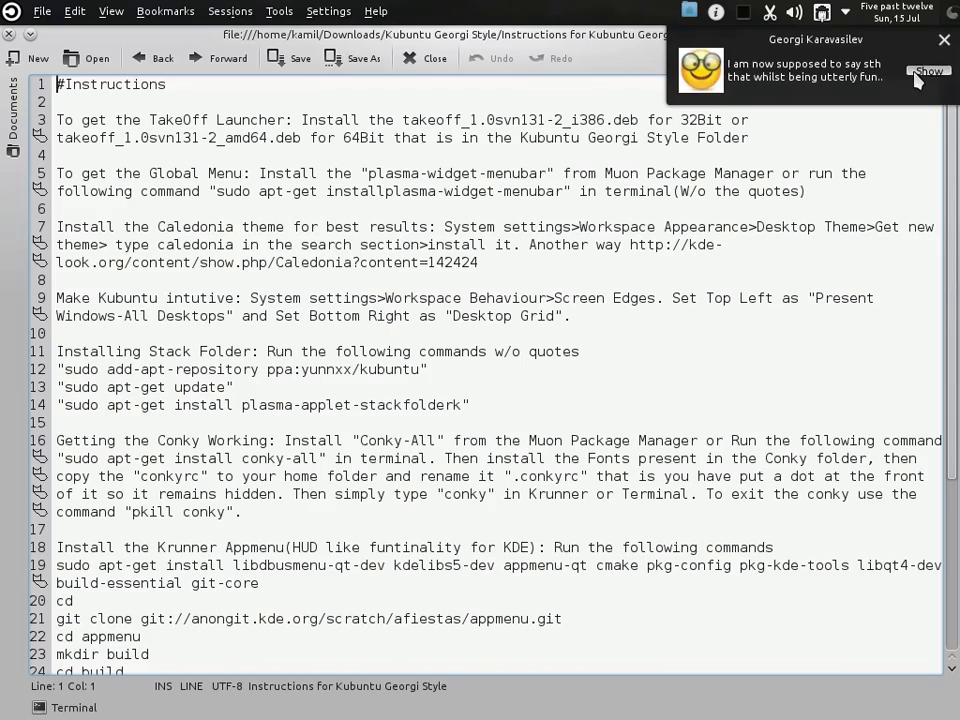
mouse_move(2, 2)
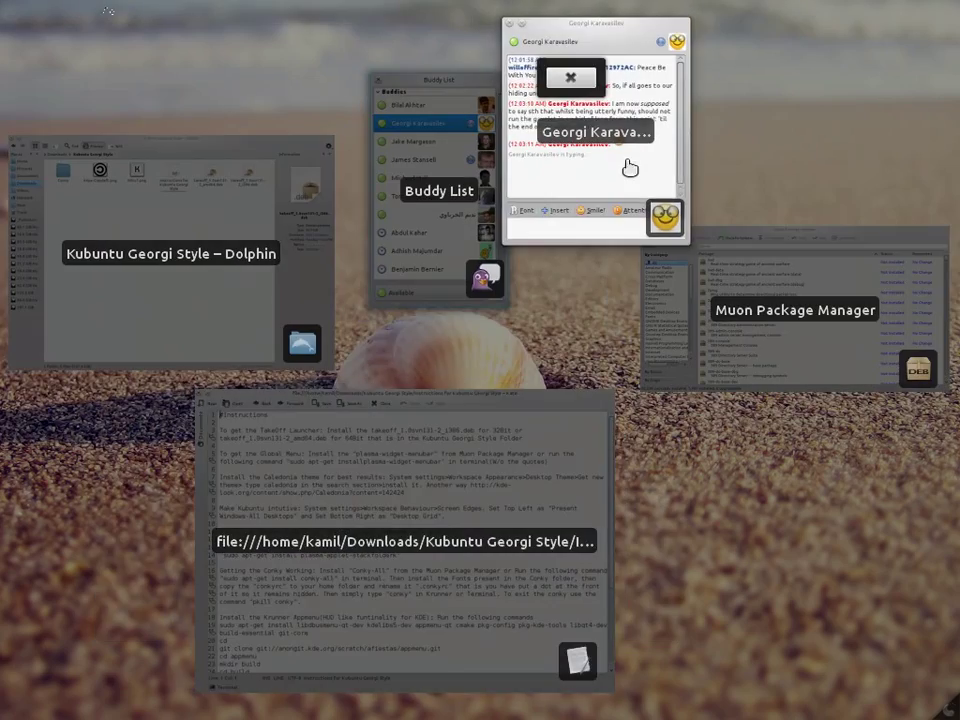
left_click(630, 168)
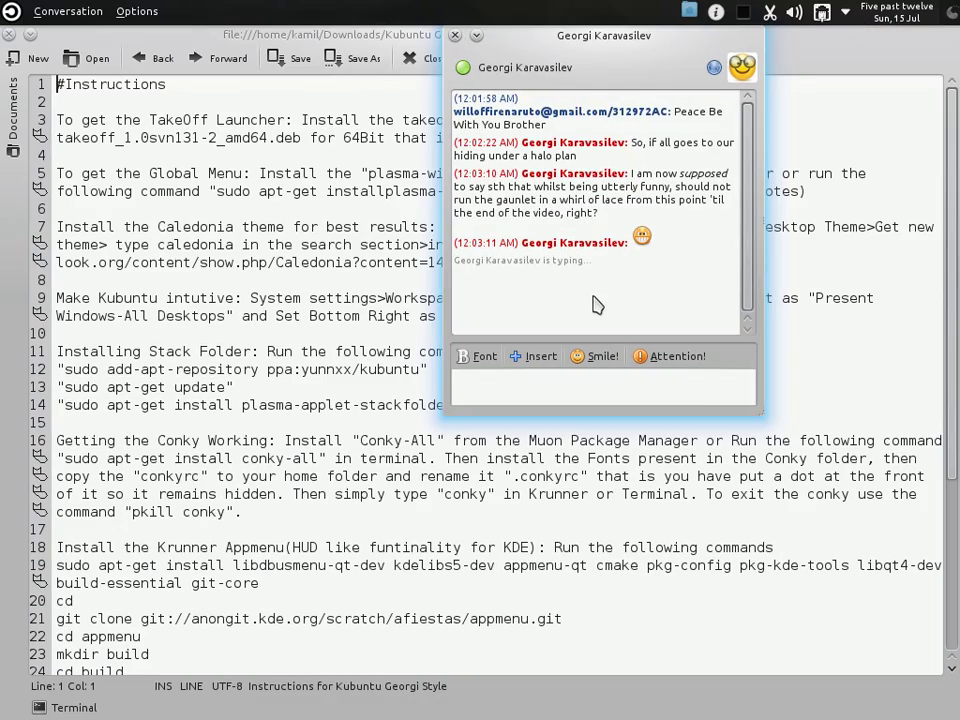
left_click(476, 35)
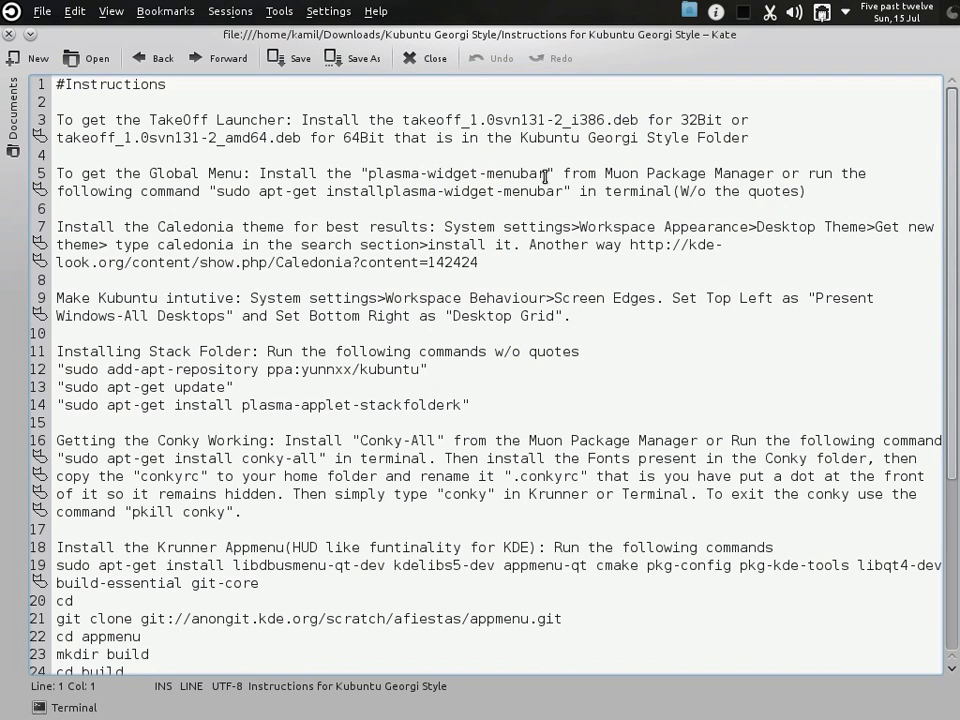
Filter Muon to plasma-widget-menubar, check its Installed status, then return to Kate.
mouse_move(2, 2)
left_click(742, 296)
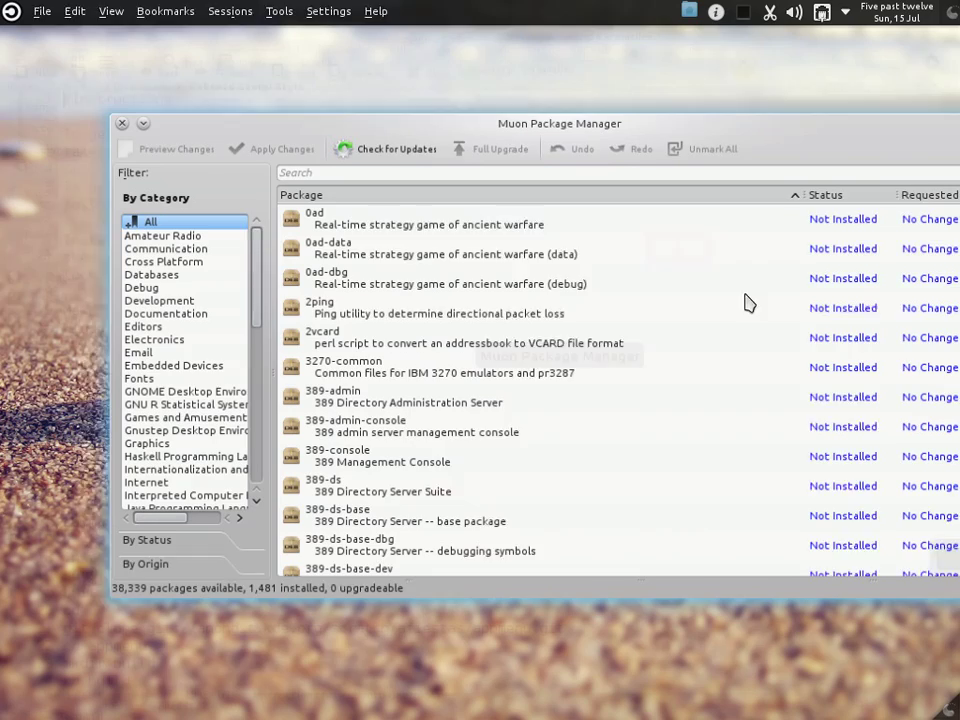
type("plasma-widget")
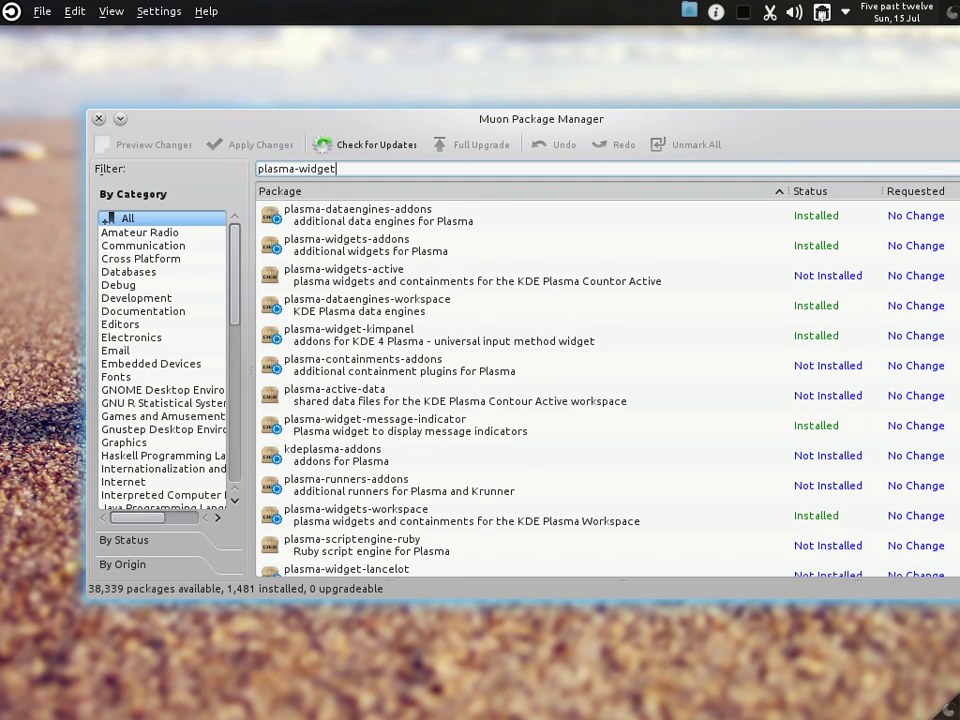
type("-menuba")
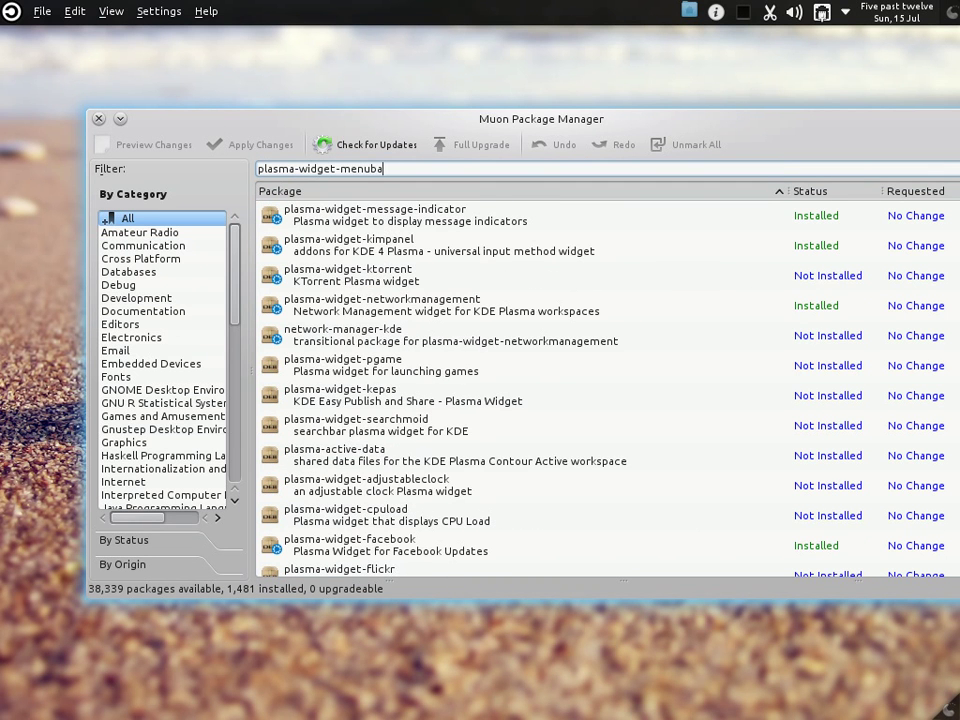
type("r")
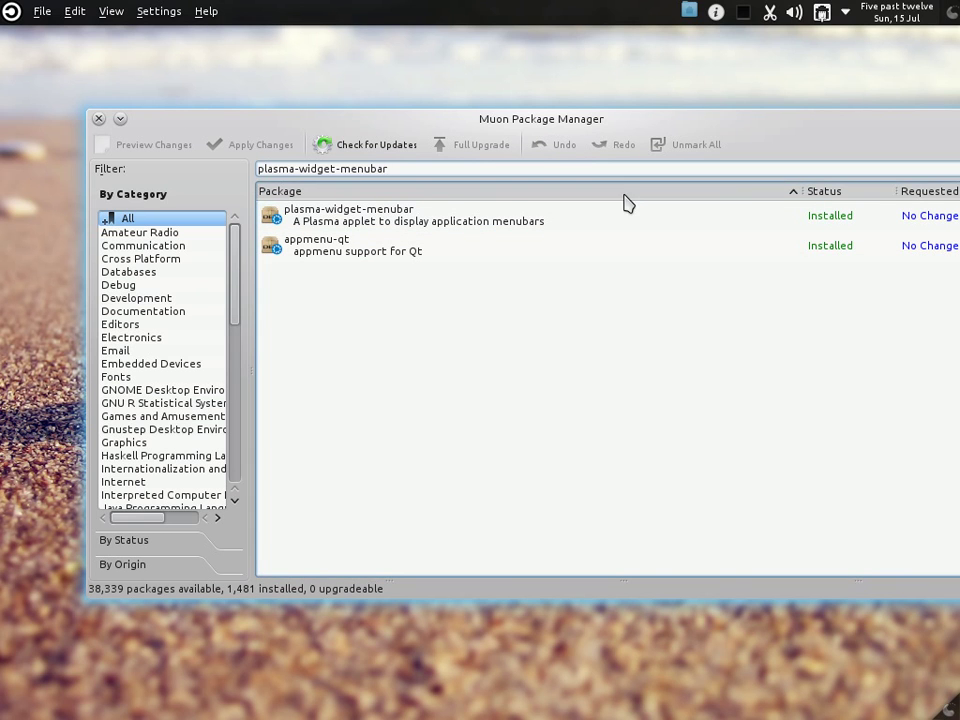
left_click(467, 229)
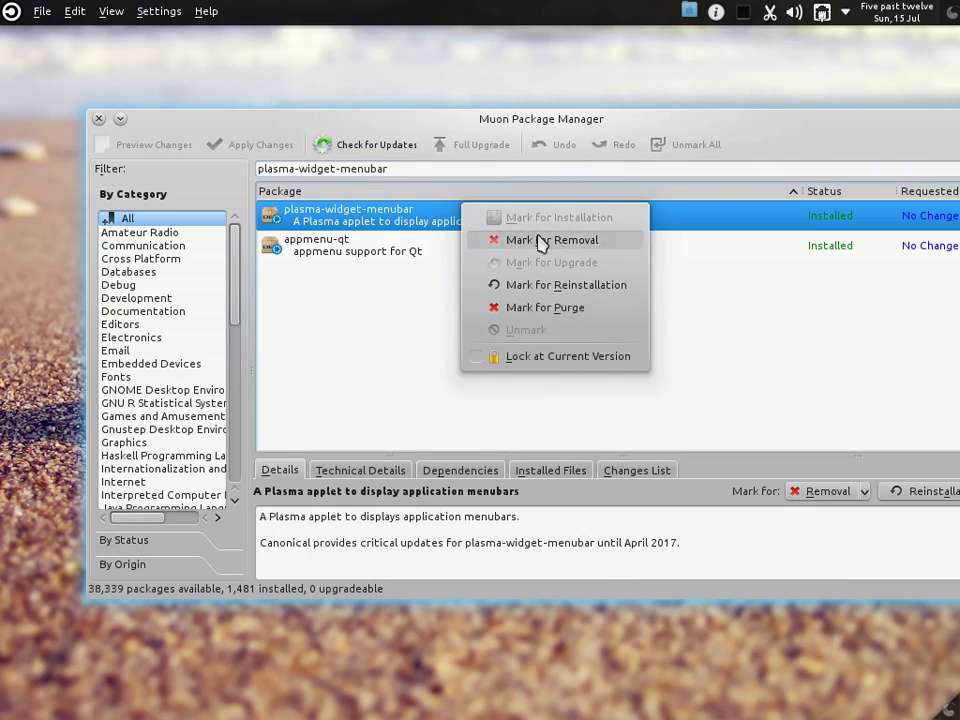
left_click(343, 223)
mouse_move(0, 0)
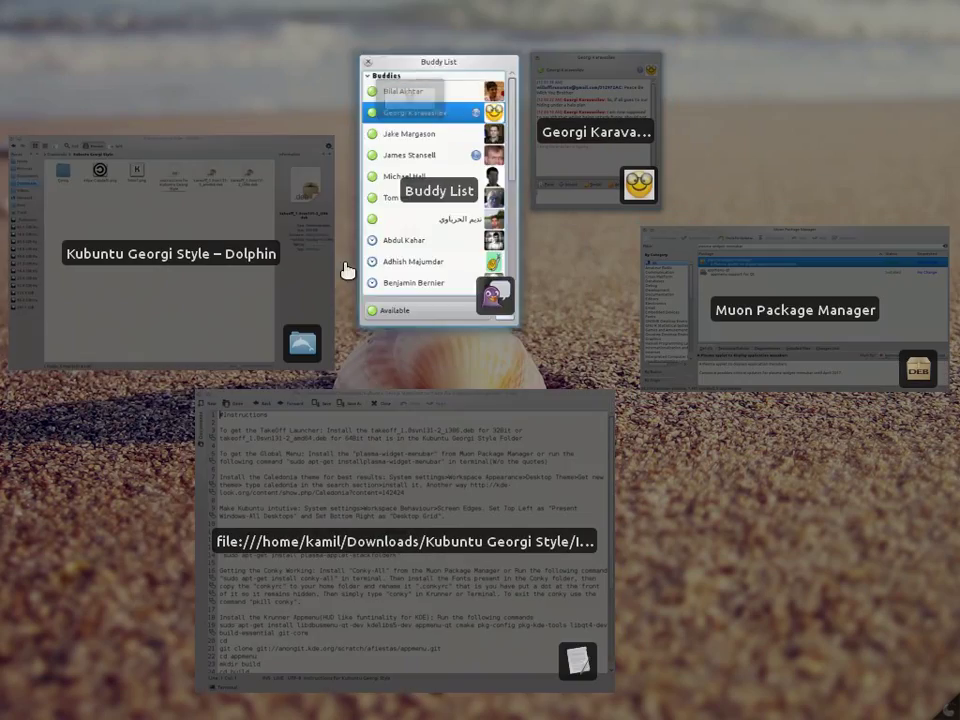
left_click(326, 556)
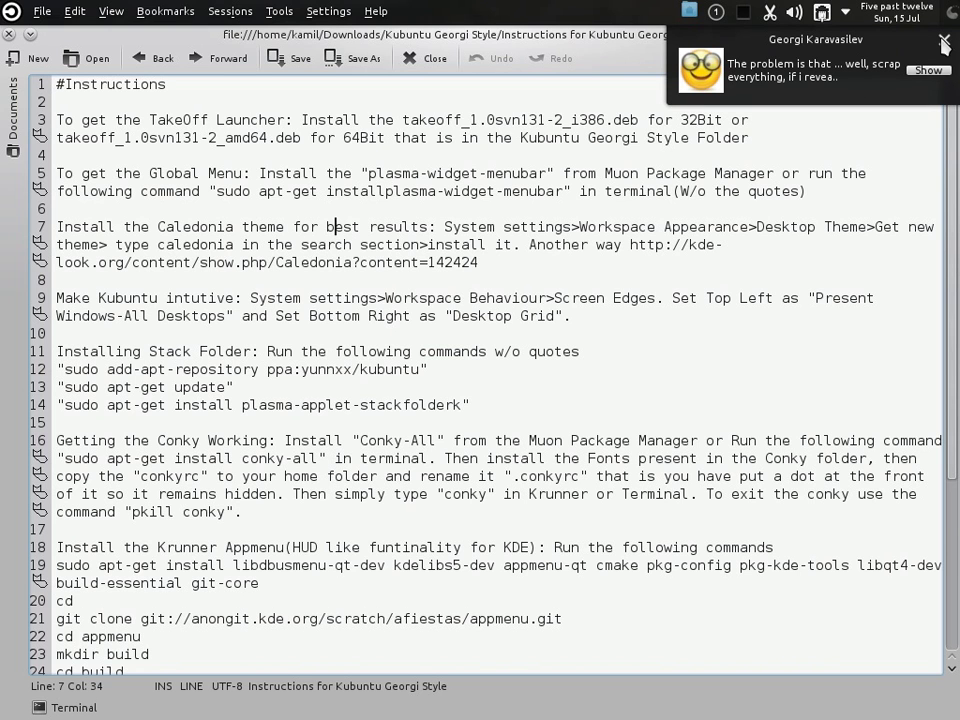
Open Get New Themes from System Settings' Workspace Appearance > Desktop Theme page.
left_click(12, 12)
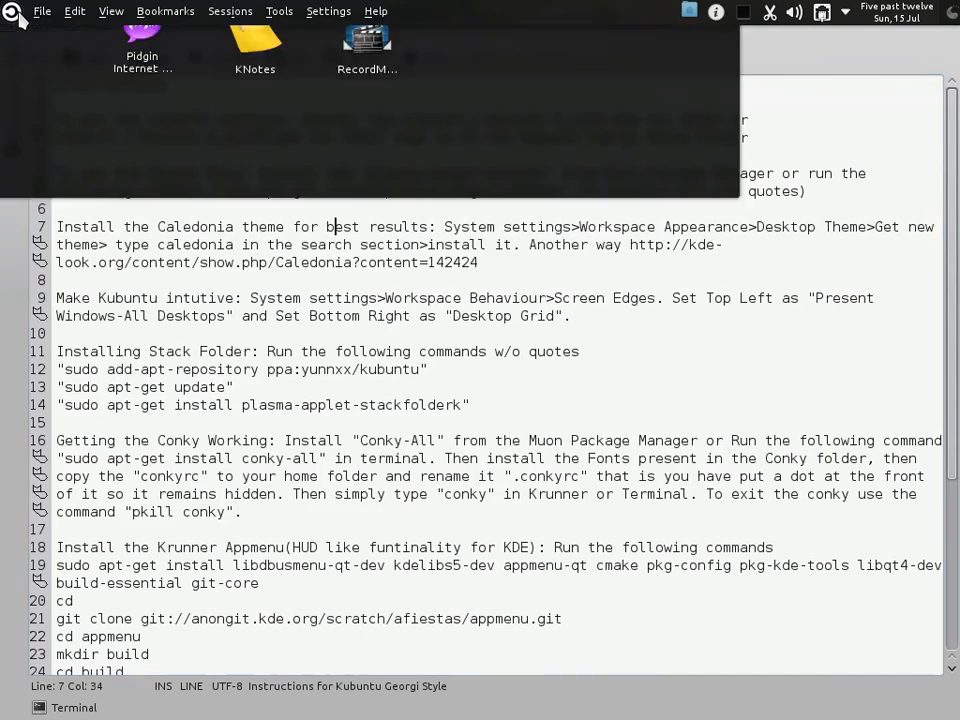
left_click(358, 157)
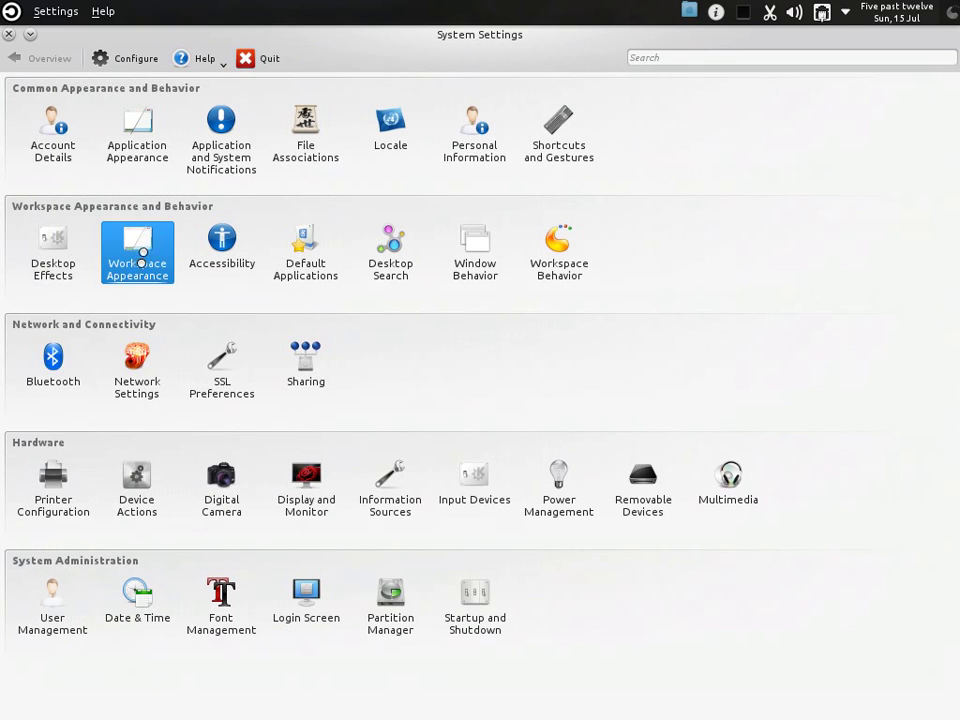
left_click(143, 264)
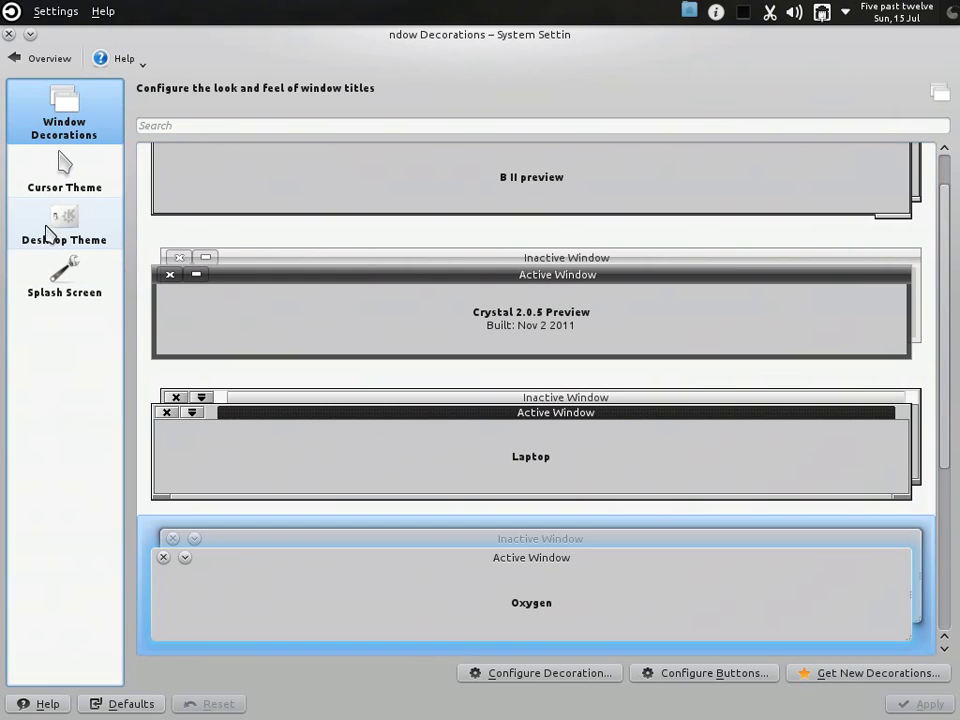
left_click(62, 228)
left_click(834, 668)
Search the theme installer for Caledonia, then close it and return to the overview.
left_click(720, 455)
type("caledonia")
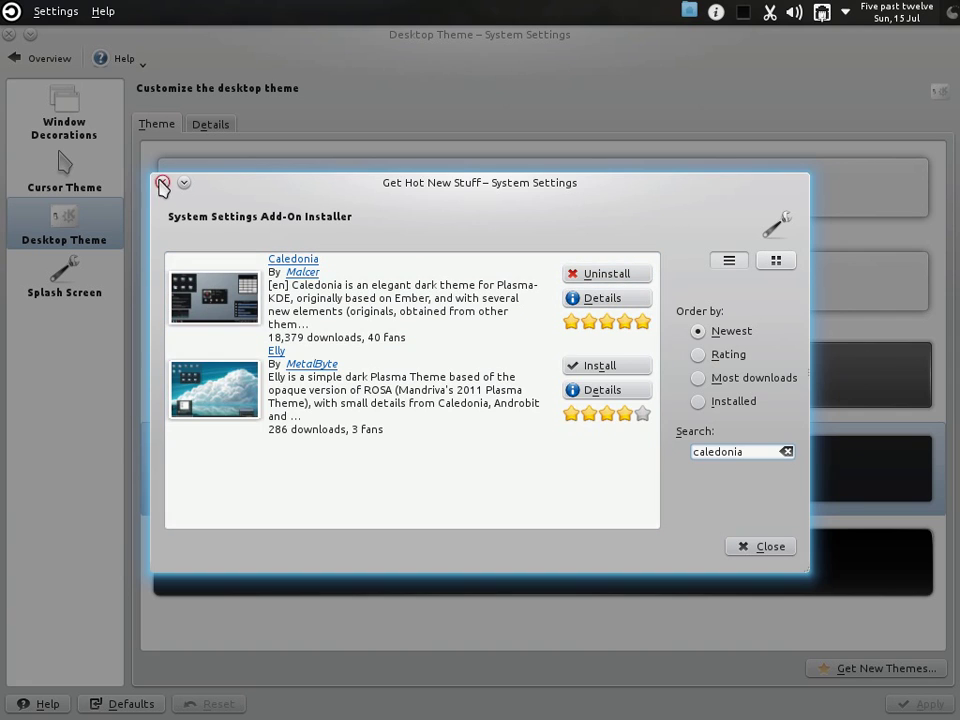
left_click(160, 183)
left_click(58, 62)
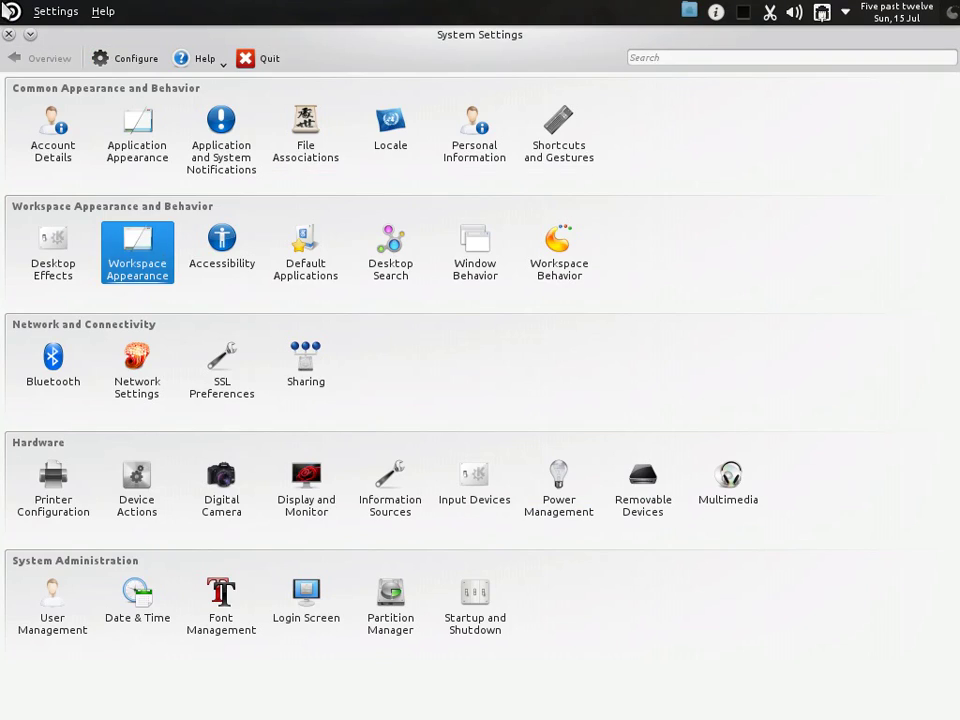
Raise Kate, then move System Settings to virtual desktop 3 and show that desktop full screen.
mouse_move(2, 2)
left_click(392, 214)
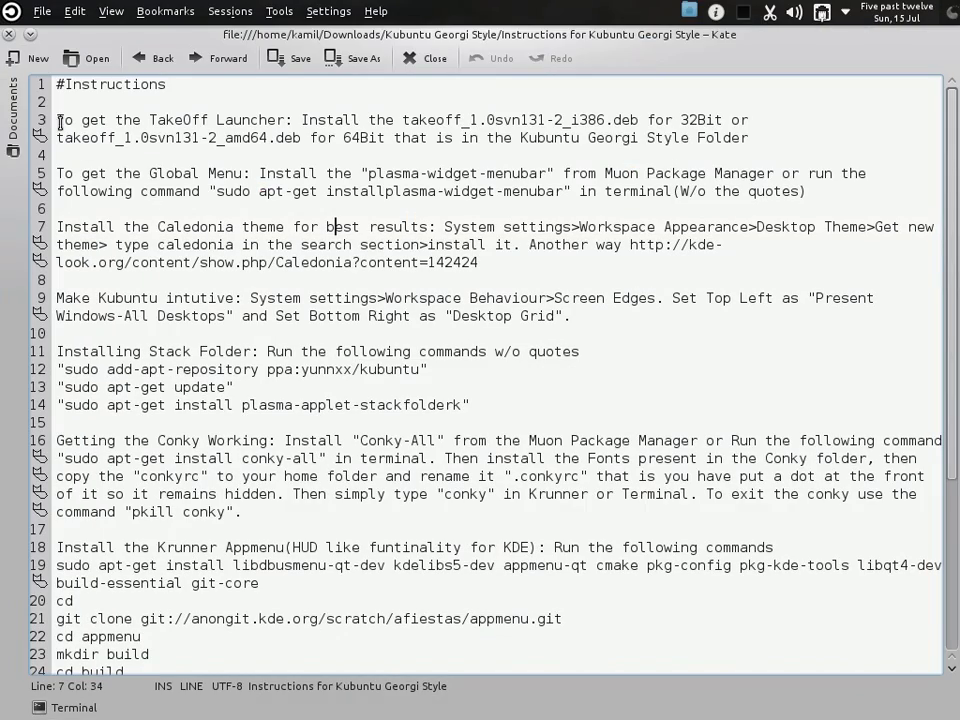
mouse_move(959, 719)
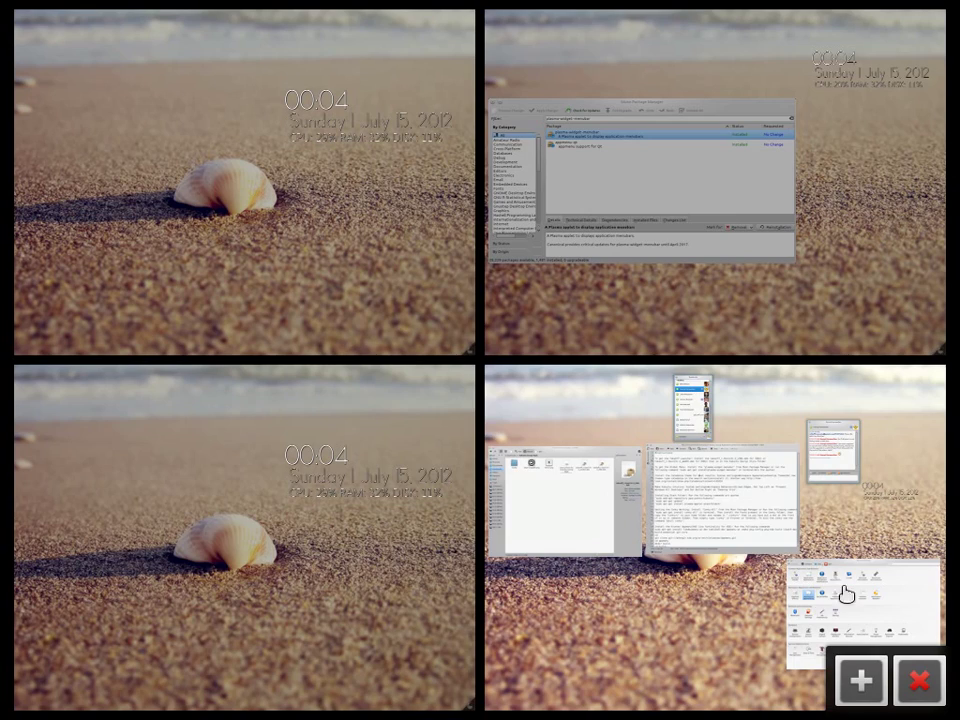
left_click_drag(842, 600, 231, 476)
left_click(237, 476)
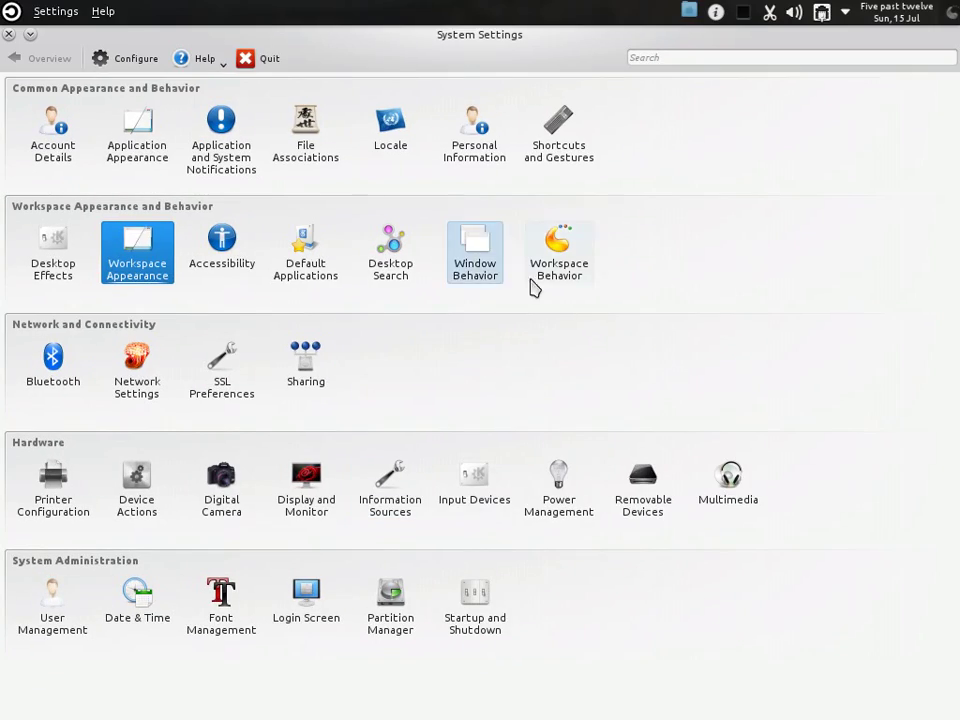
left_click(534, 284)
left_click(40, 175)
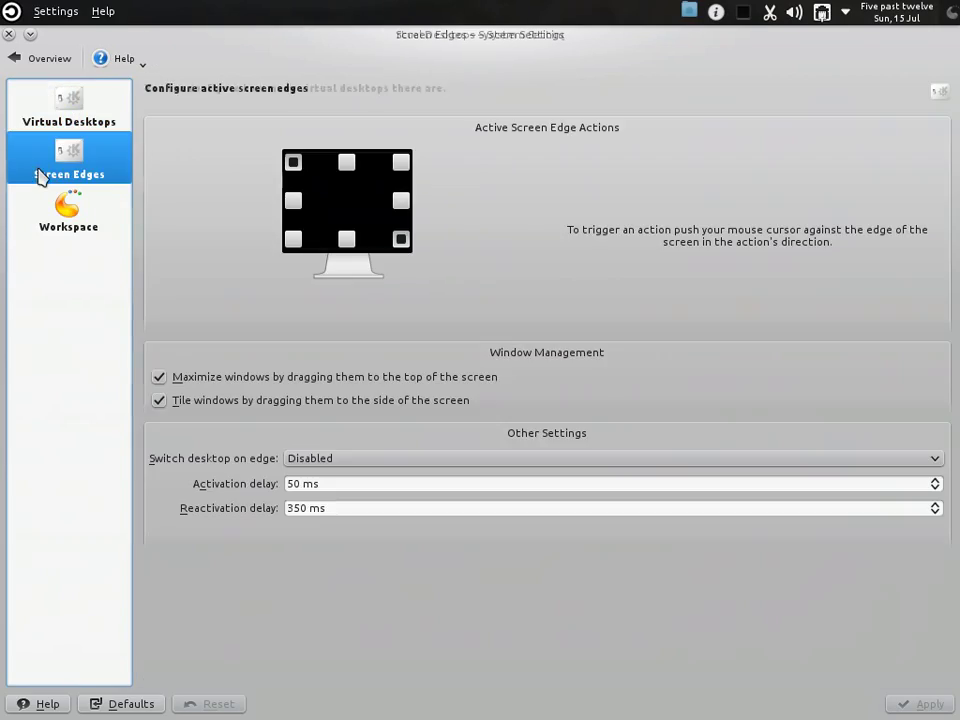
left_click(294, 162)
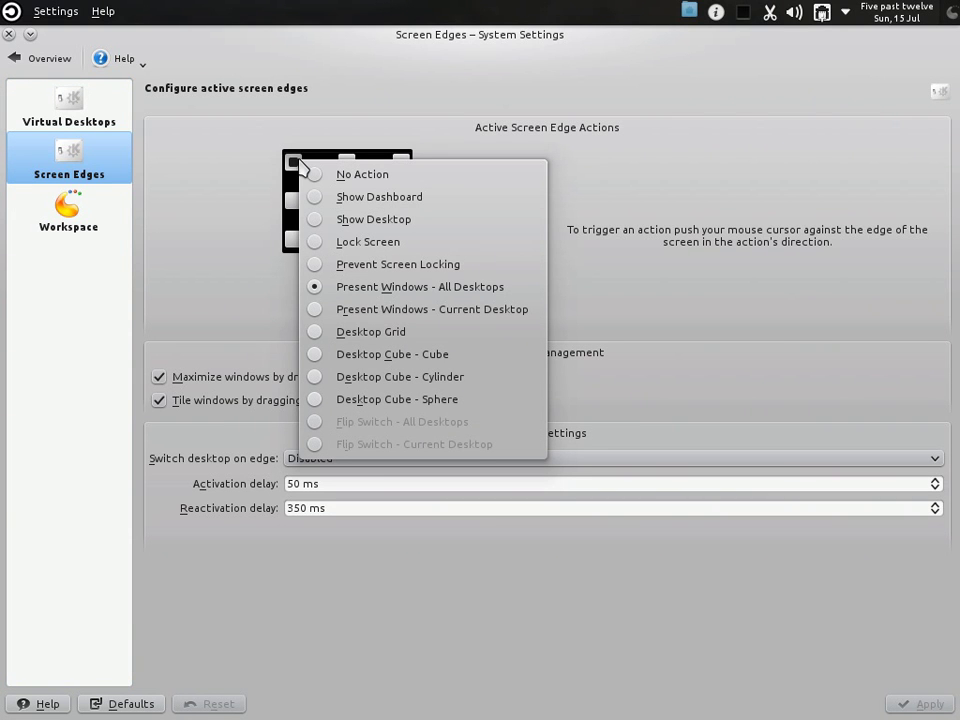
left_click(447, 290)
left_click(401, 240)
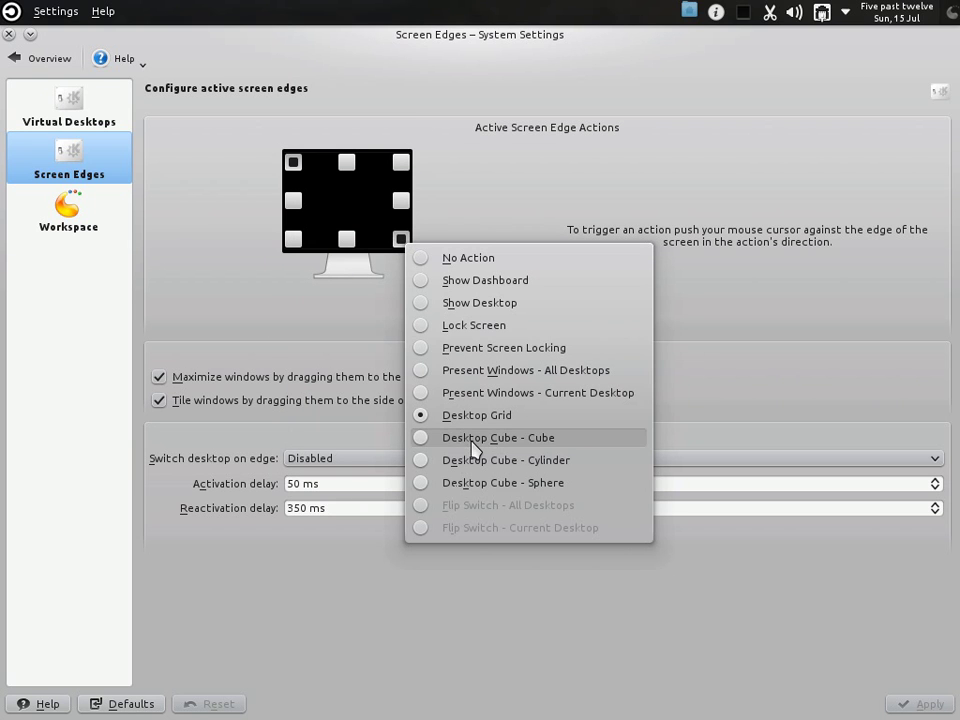
key("Escape")
left_click(17, 59)
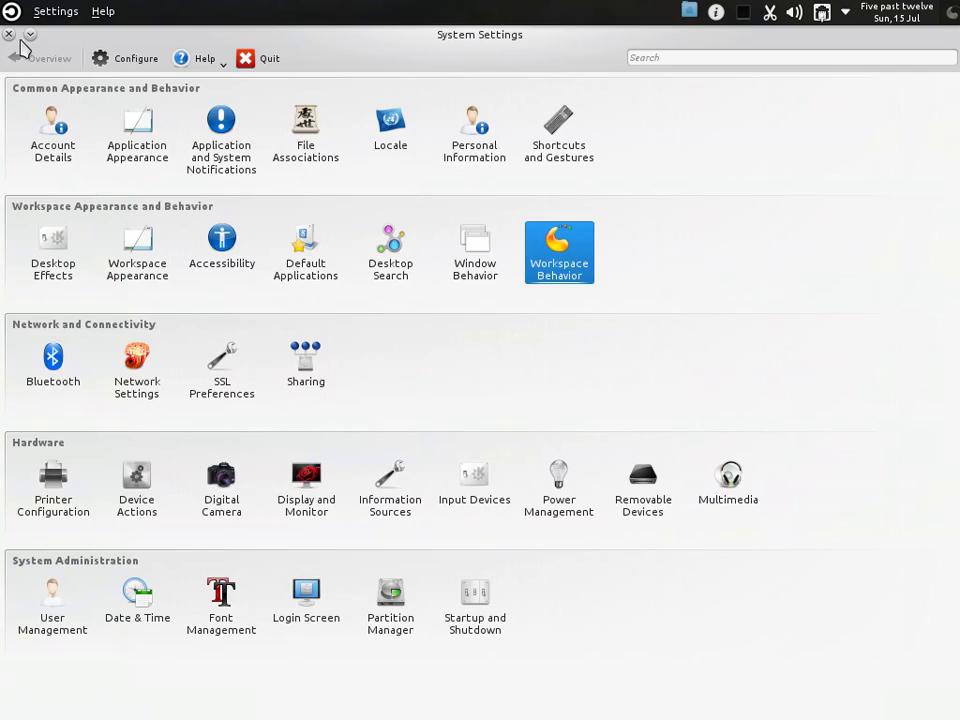
Send 'Okay let me make the screencast now' and a 'Hush' smiley in the Pidgin chat, then close it.
mouse_move(0, 0)
left_click(439, 236)
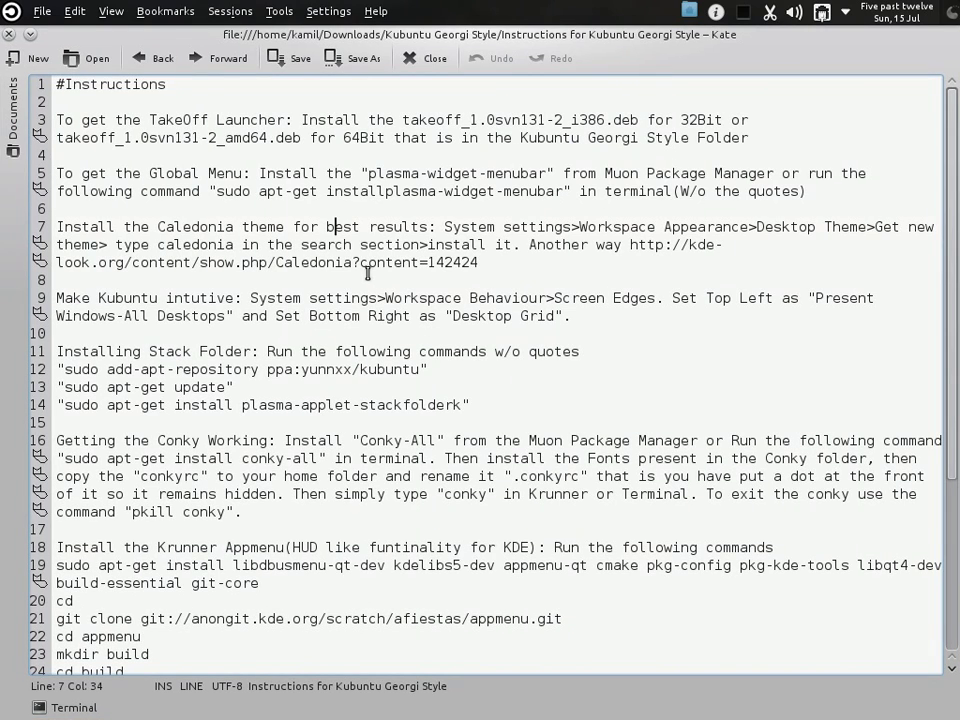
mouse_move(0, 0)
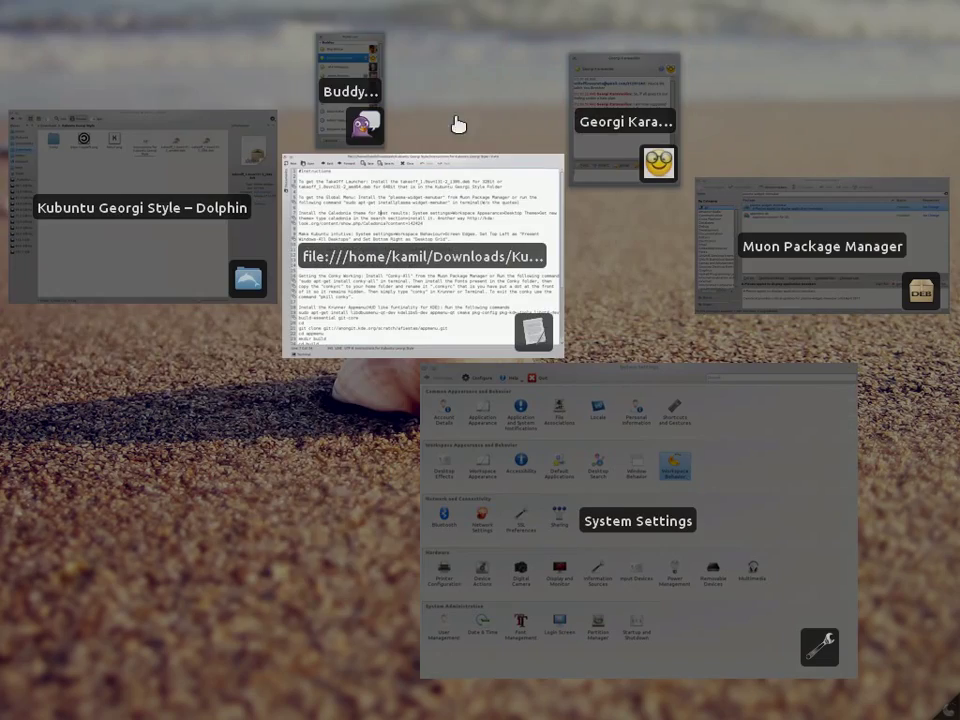
left_click(660, 120)
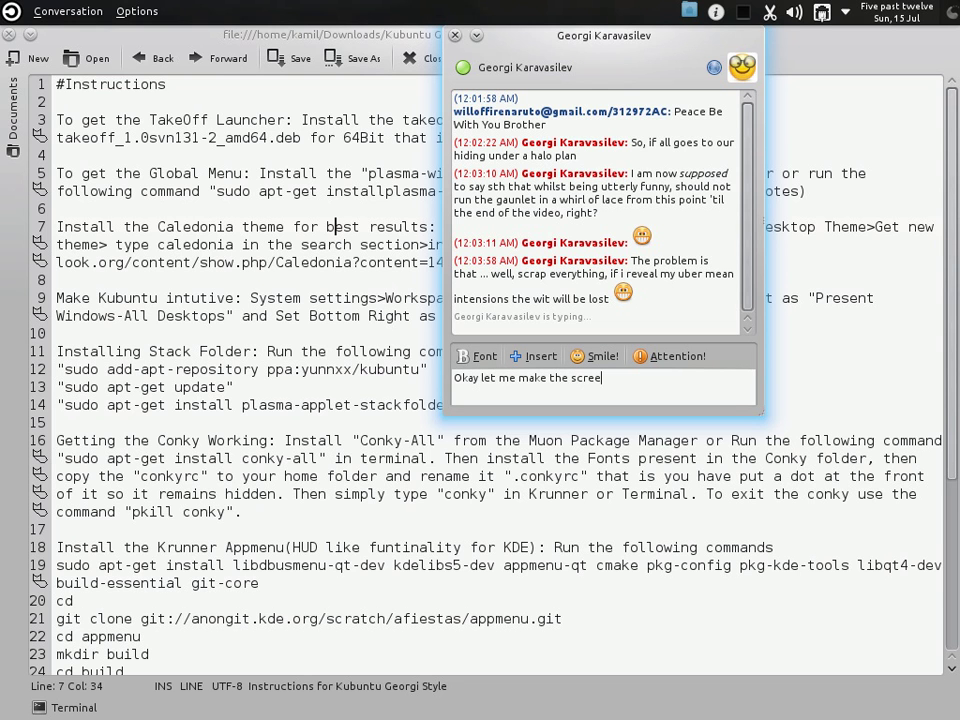
type("ncast now")
key("Return")
type("Hush :D")
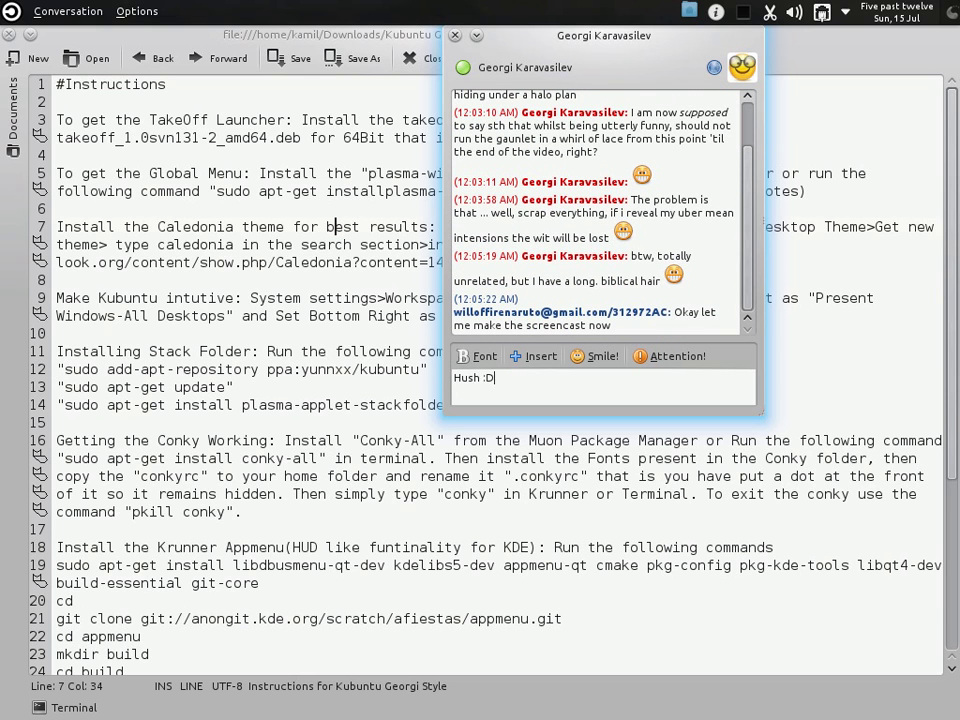
key("Return")
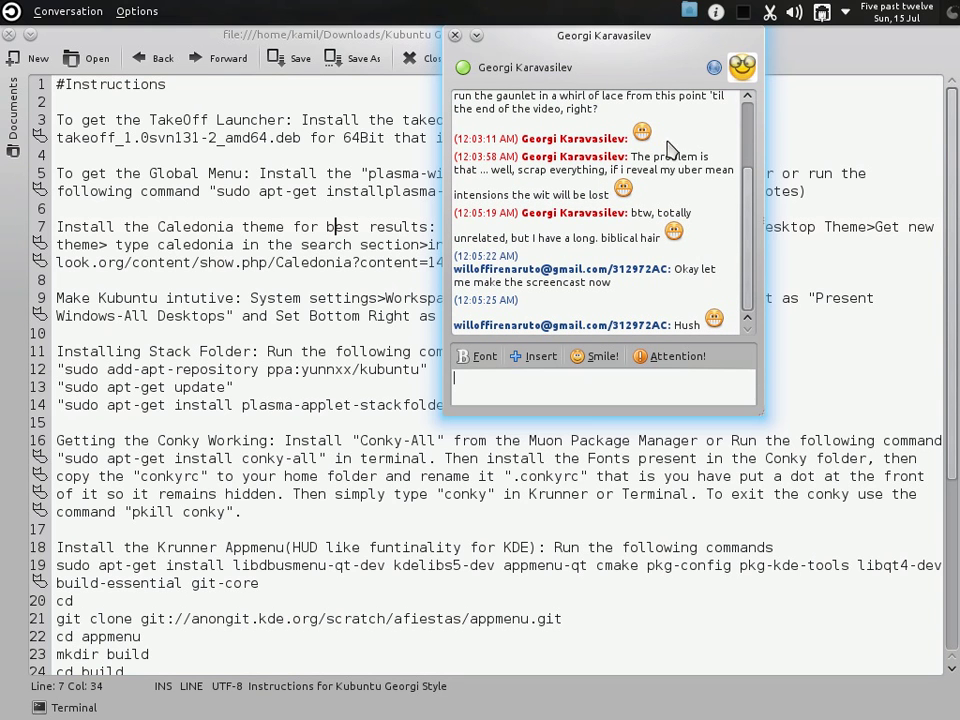
left_click(455, 35)
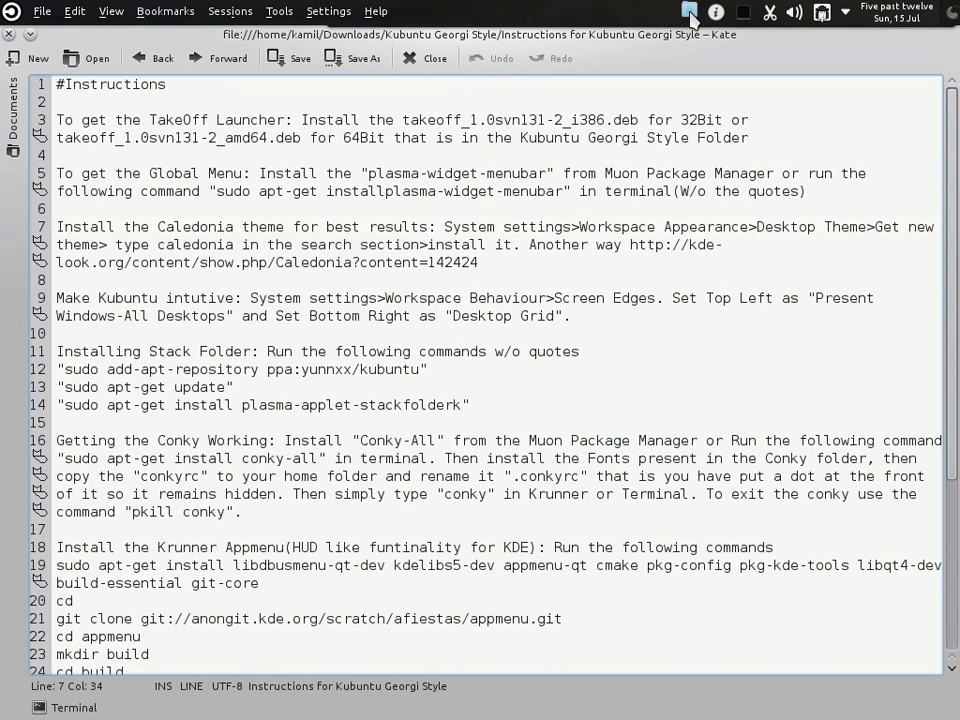
left_click(690, 12)
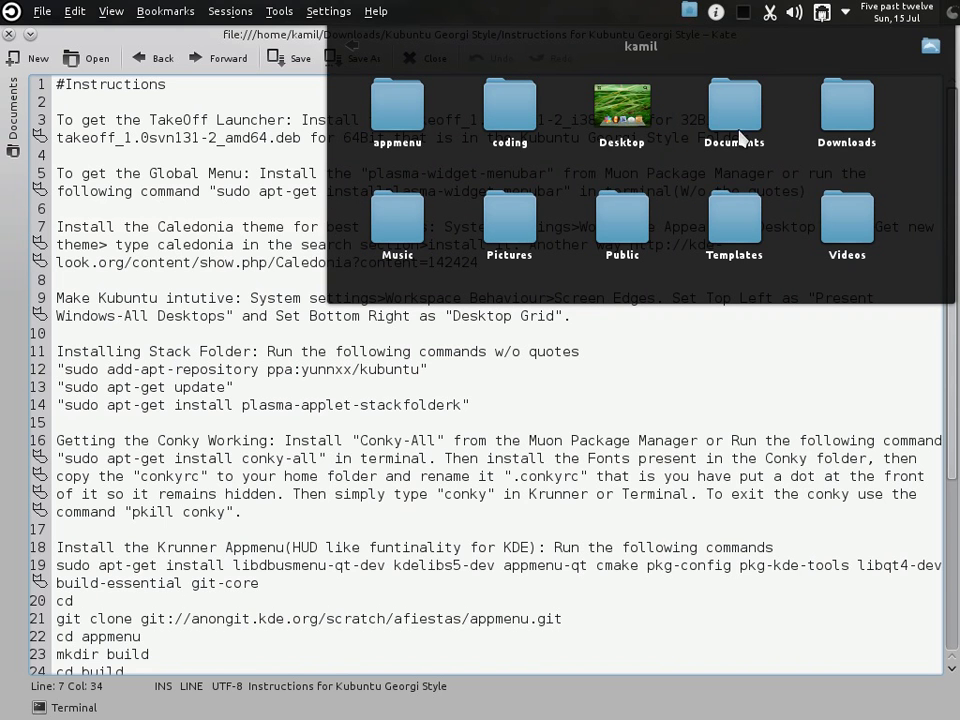
left_click(840, 210)
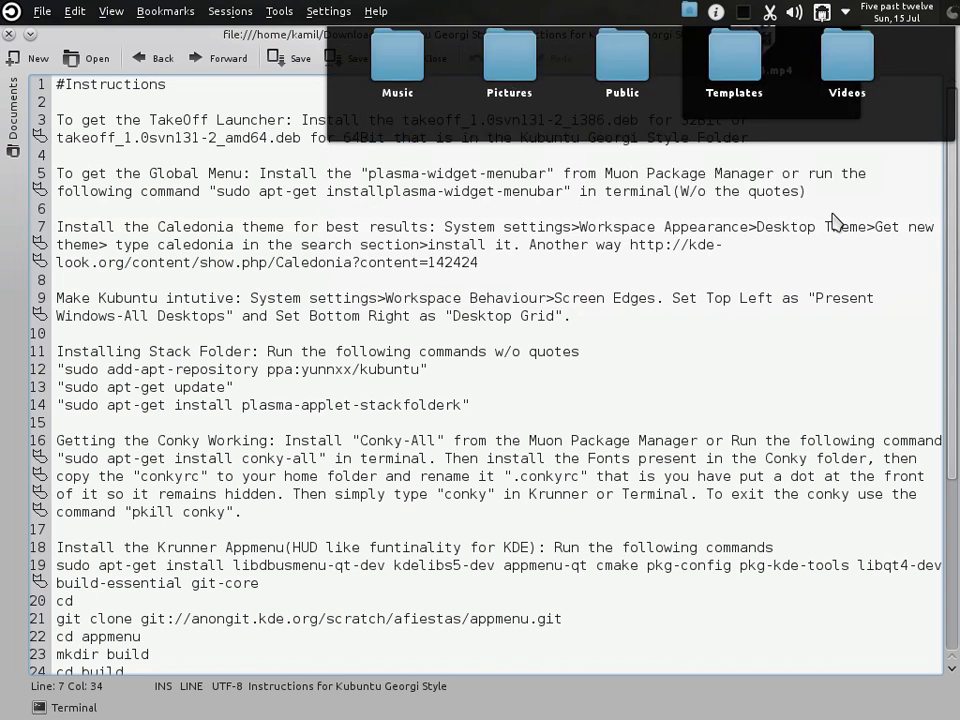
left_click(750, 108)
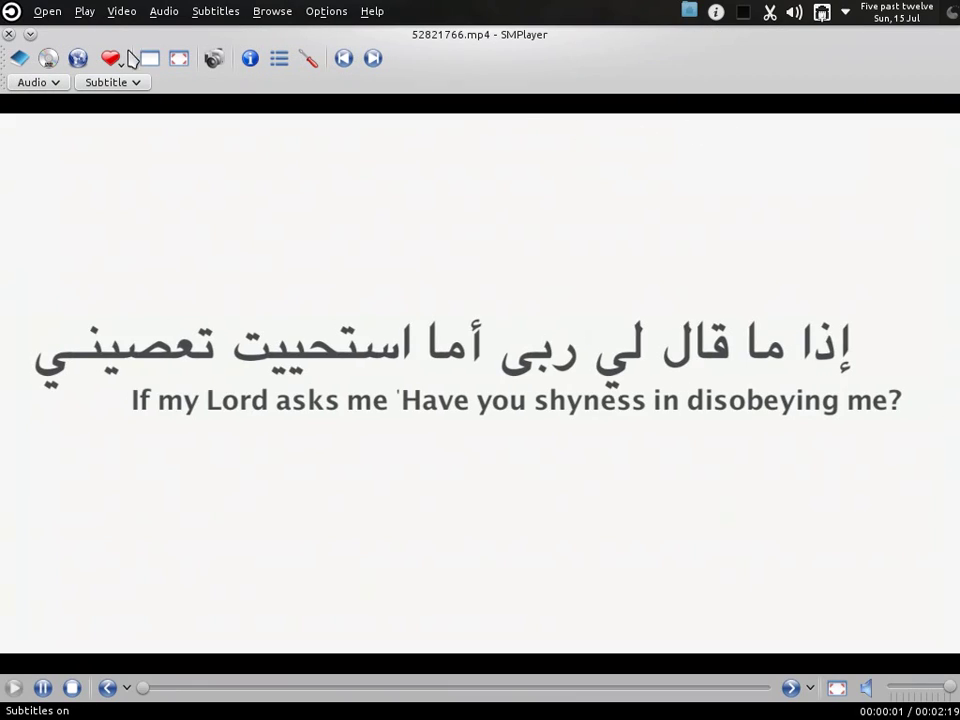
left_click(8, 34)
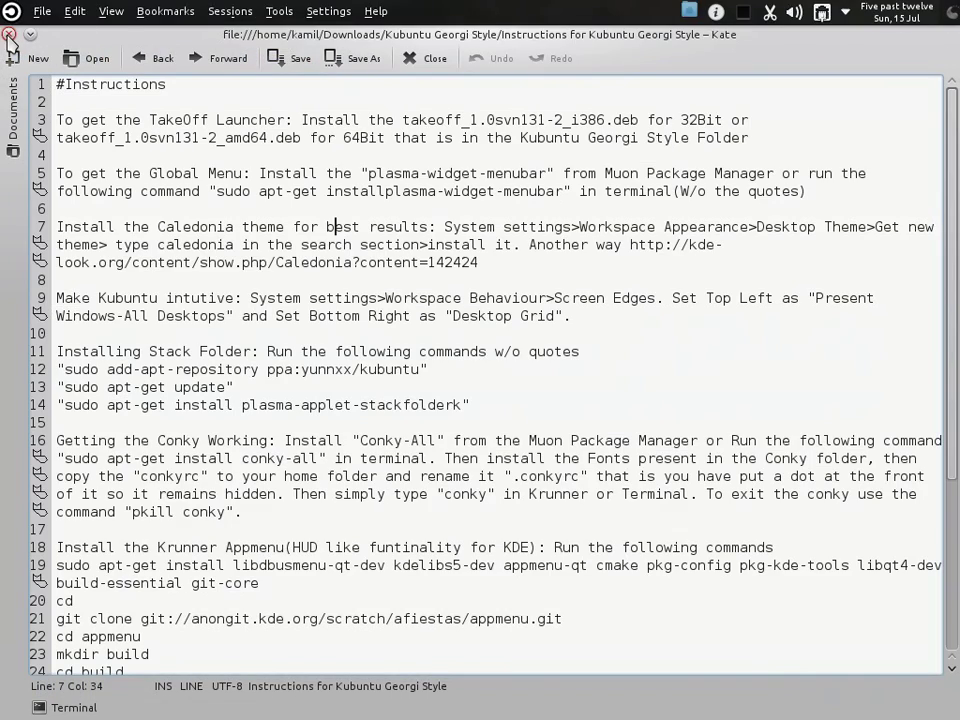
left_click(688, 9)
left_click(390, 98)
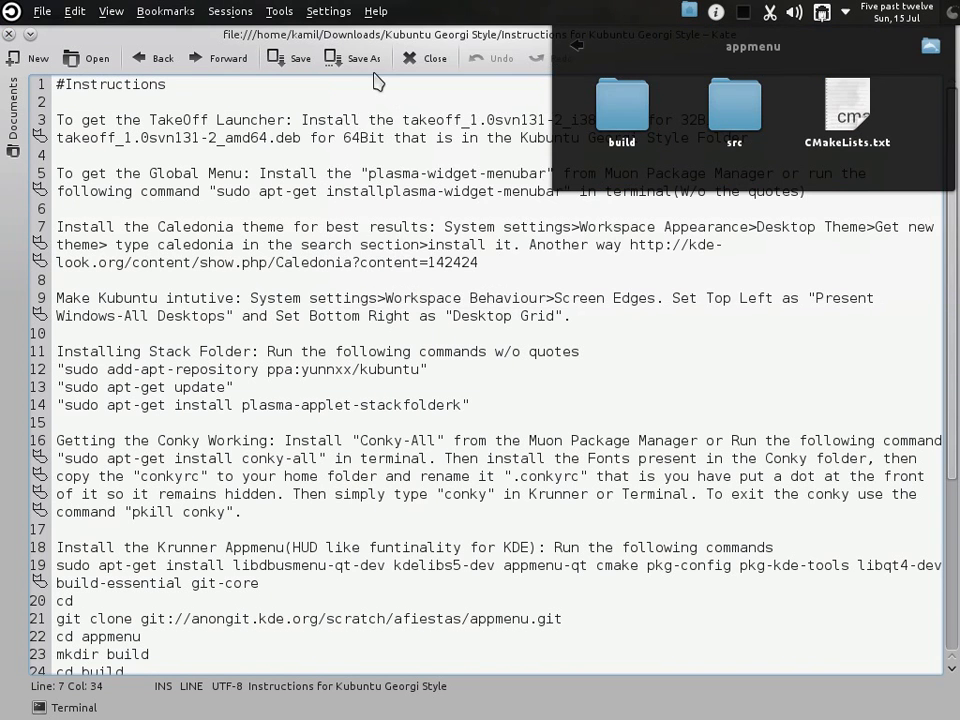
left_click(576, 28)
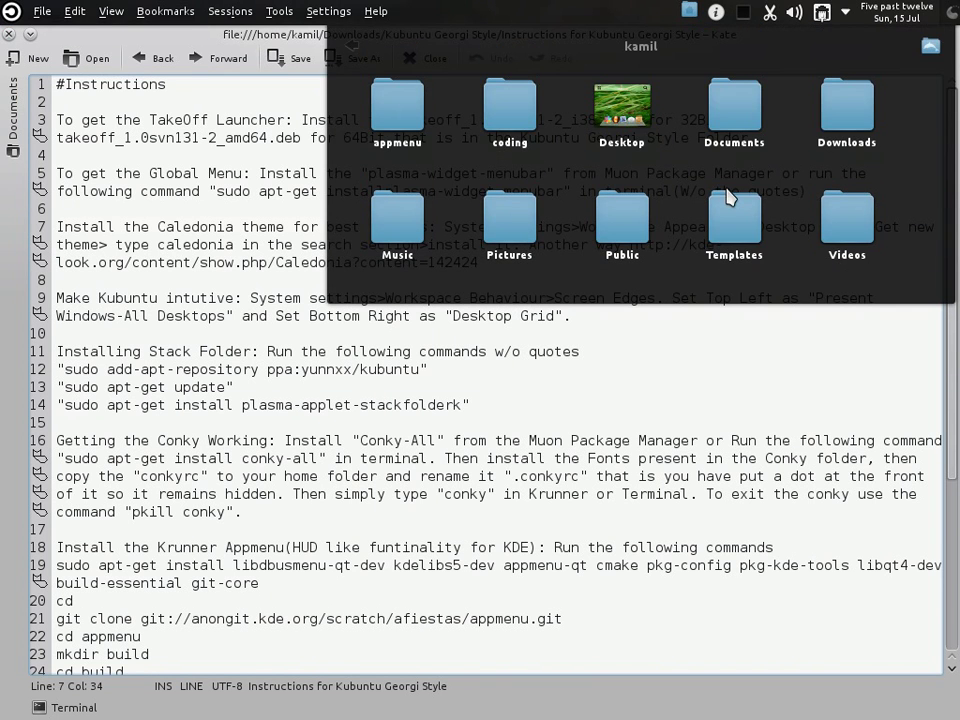
left_click(690, 12)
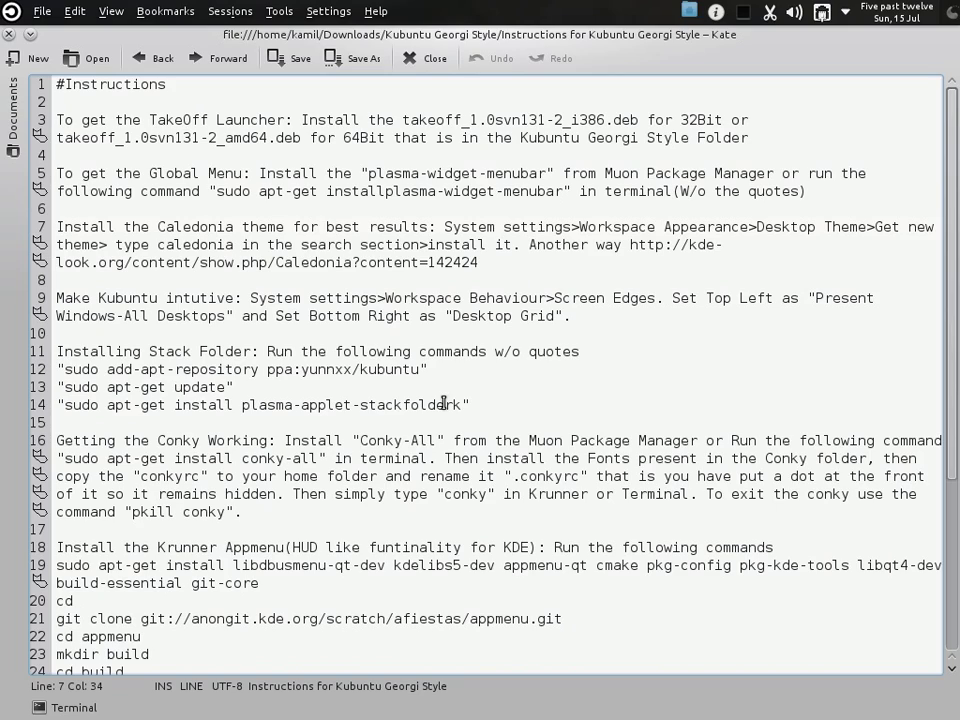
Check the wallpaper-clock desktop, open the Conky folder in Dolphin, then bring Muon forward.
key("ctrl+F8")
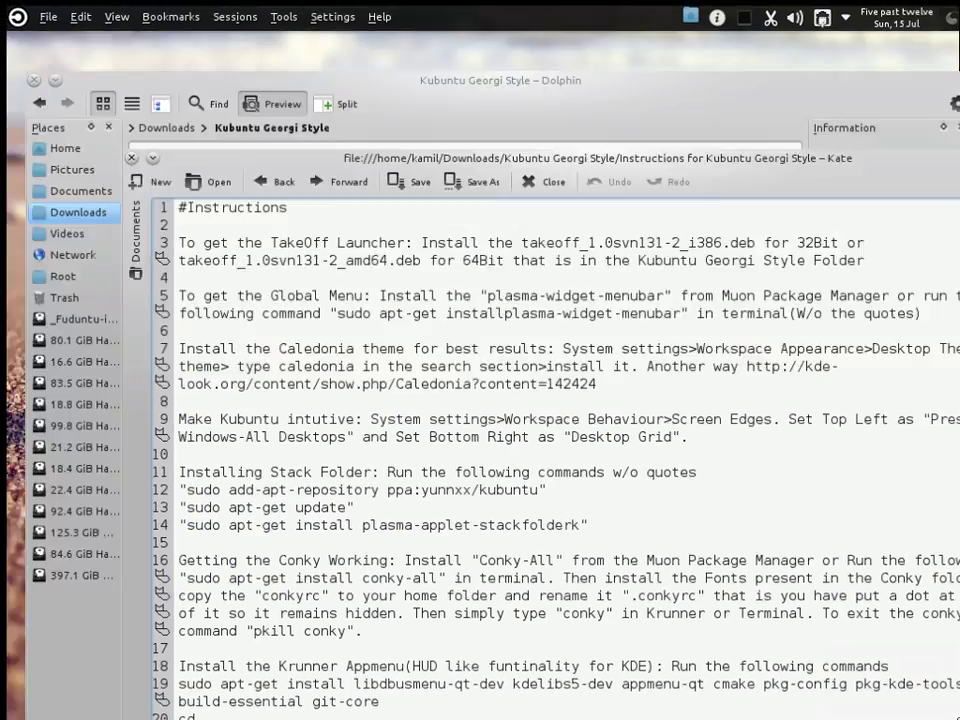
left_click(185, 211)
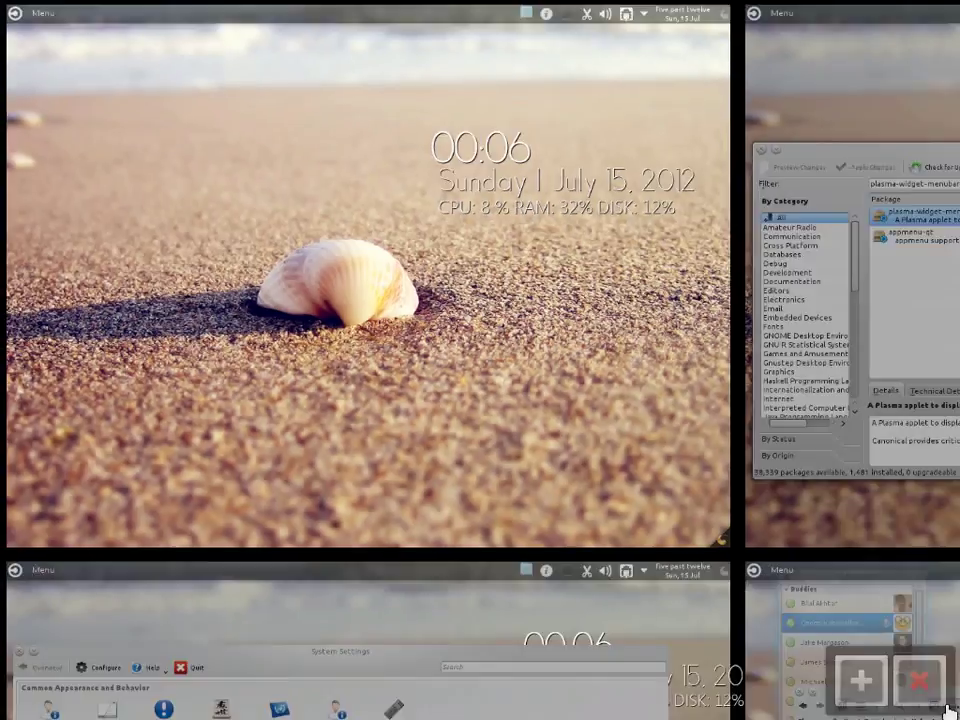
key("ctrl+F8")
left_click(620, 478)
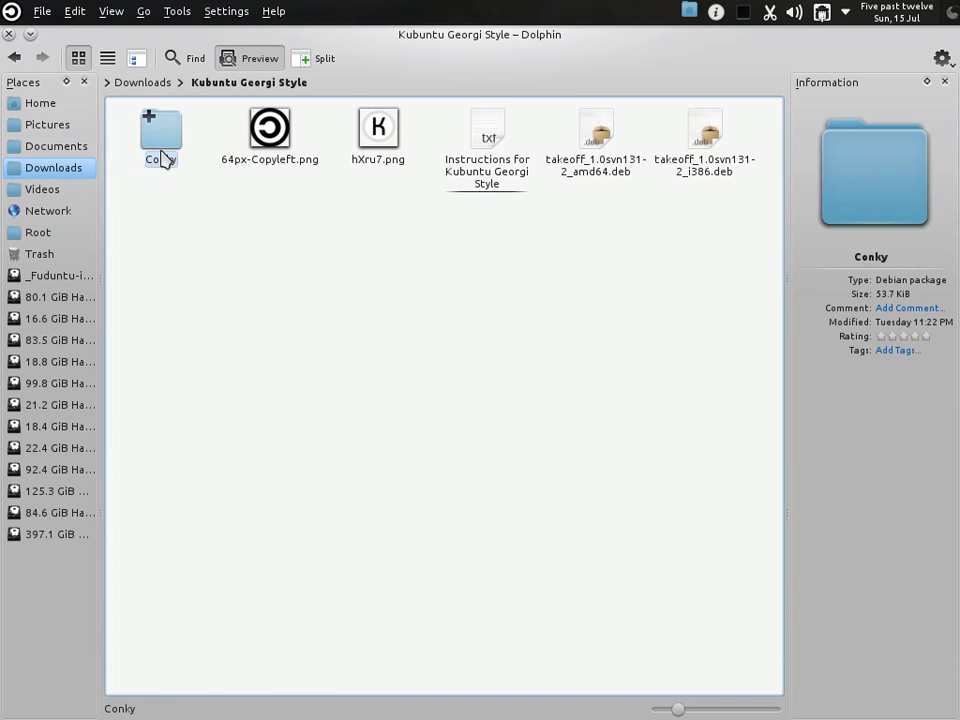
left_click(161, 152)
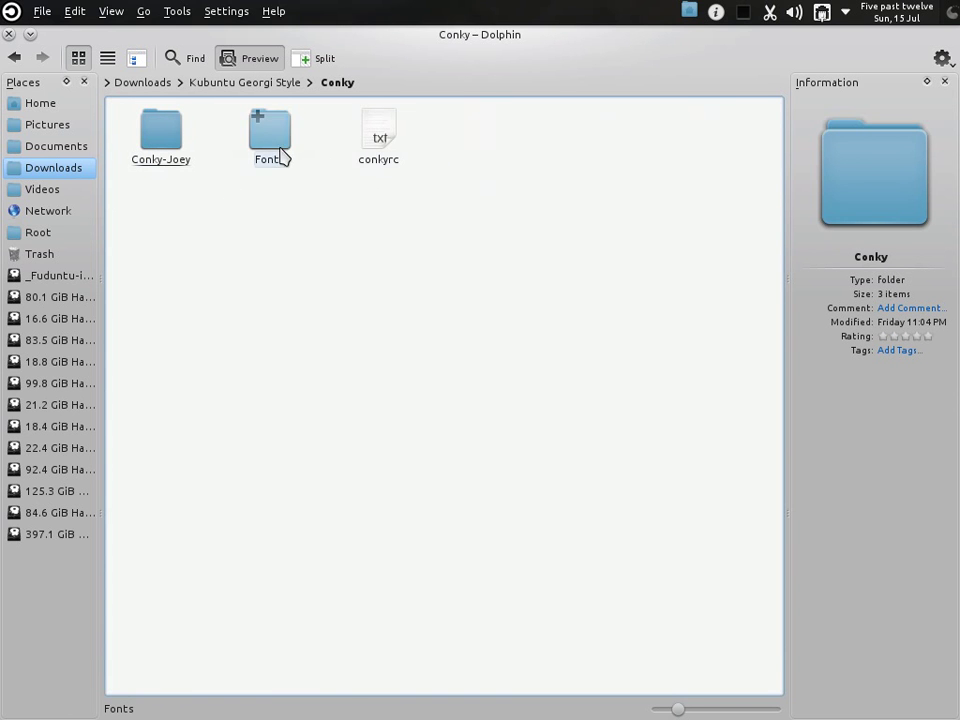
key("ctrl+F10")
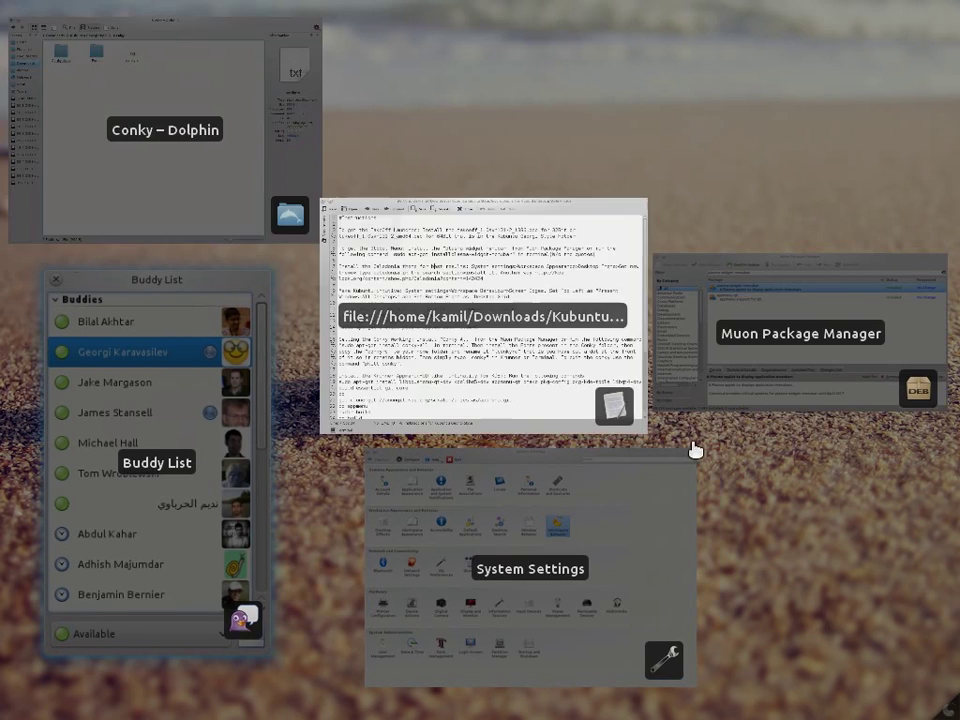
left_click(808, 336)
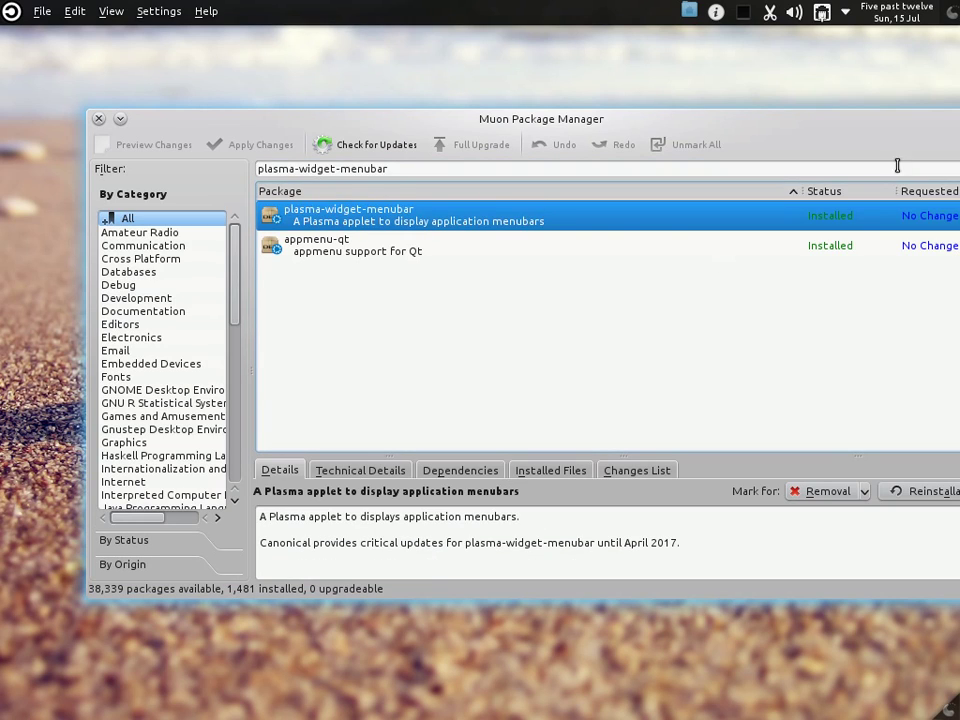
Search Muon for 'conky' to confirm conky-all is Installed, then clear the filter.
left_click_drag(649, 115, 576, 100)
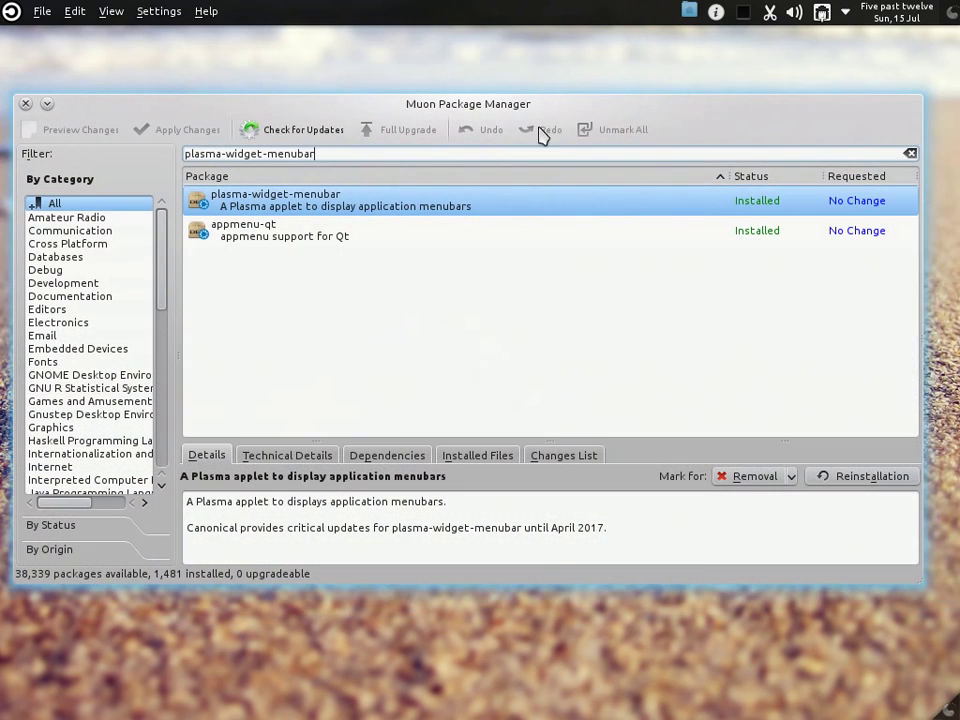
left_click(910, 153)
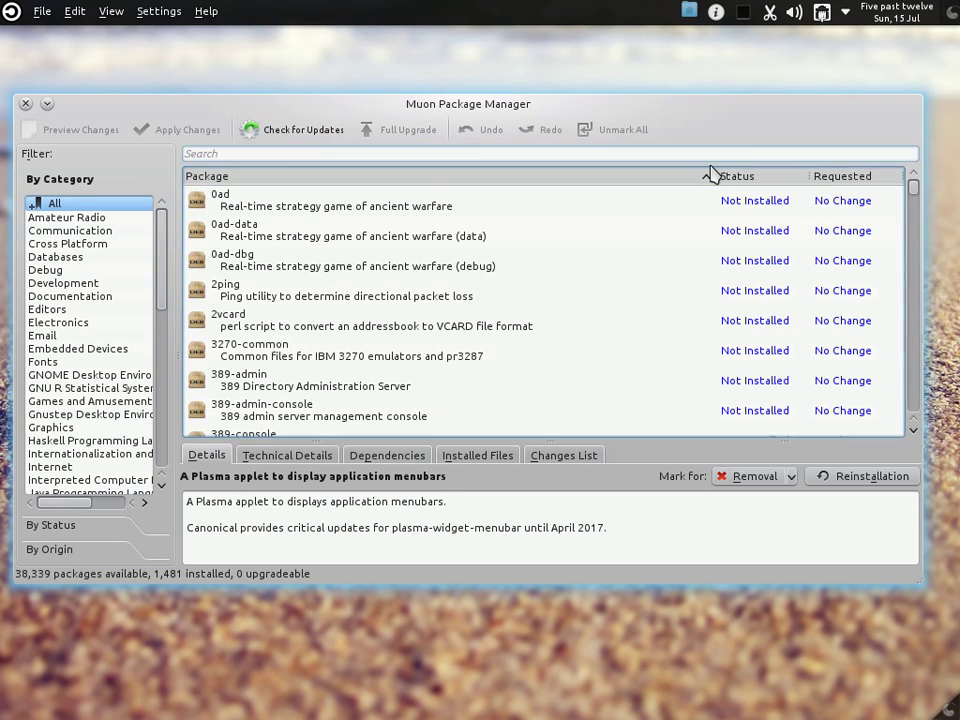
left_click(697, 157)
type("conky-all")
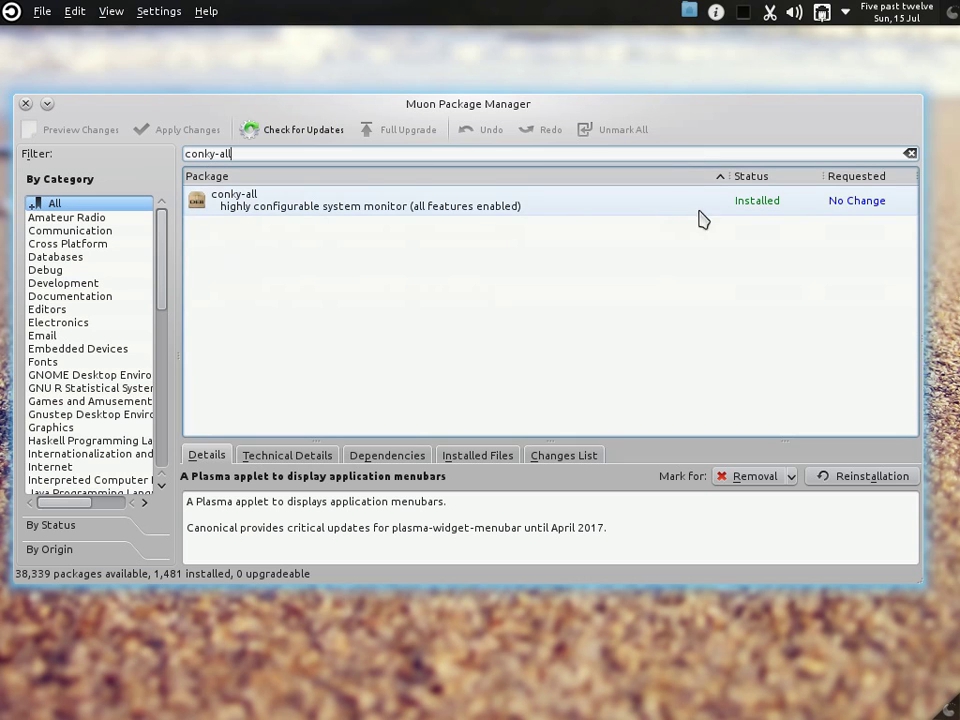
left_click(910, 153)
Check Kate's instructions, then inspect the Conky Fonts folder in Dolphin and return to Conky.
mouse_move(2, 2)
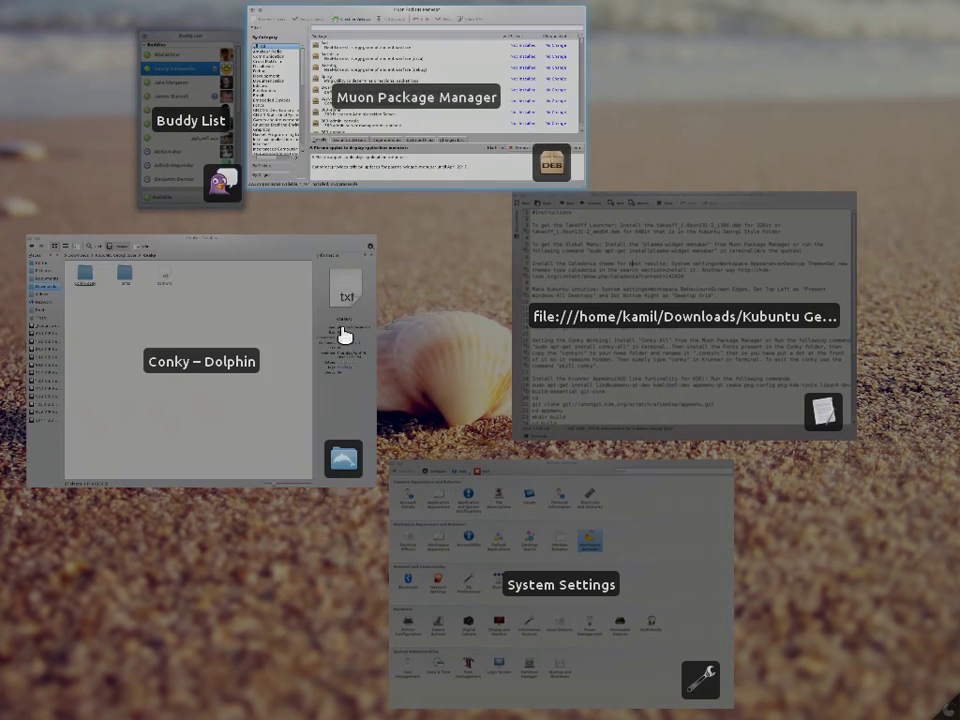
left_click(638, 370)
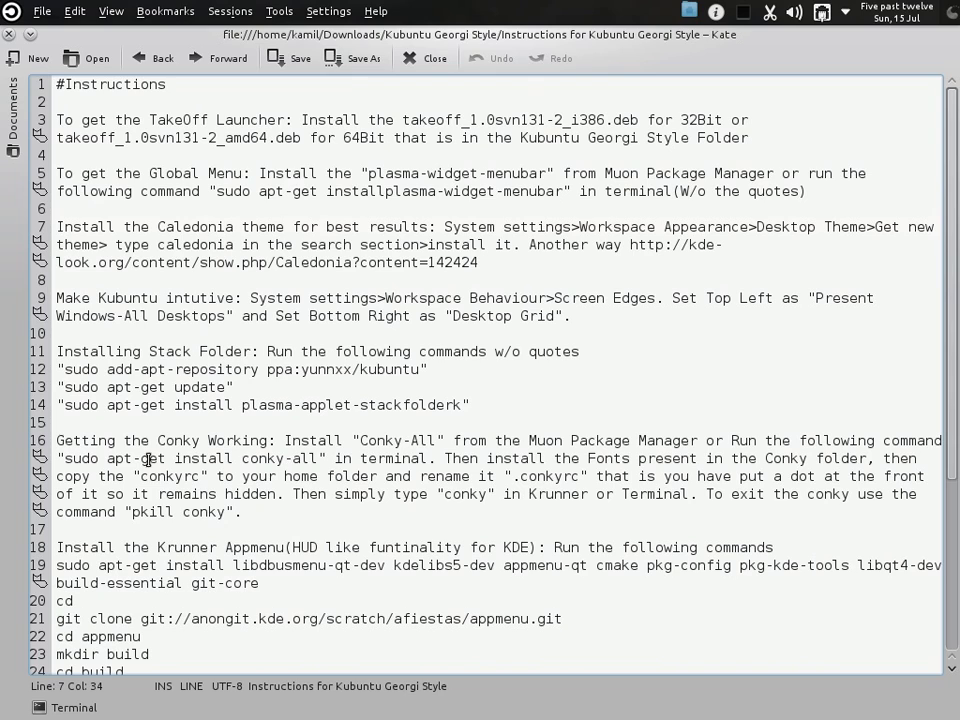
mouse_move(2, 2)
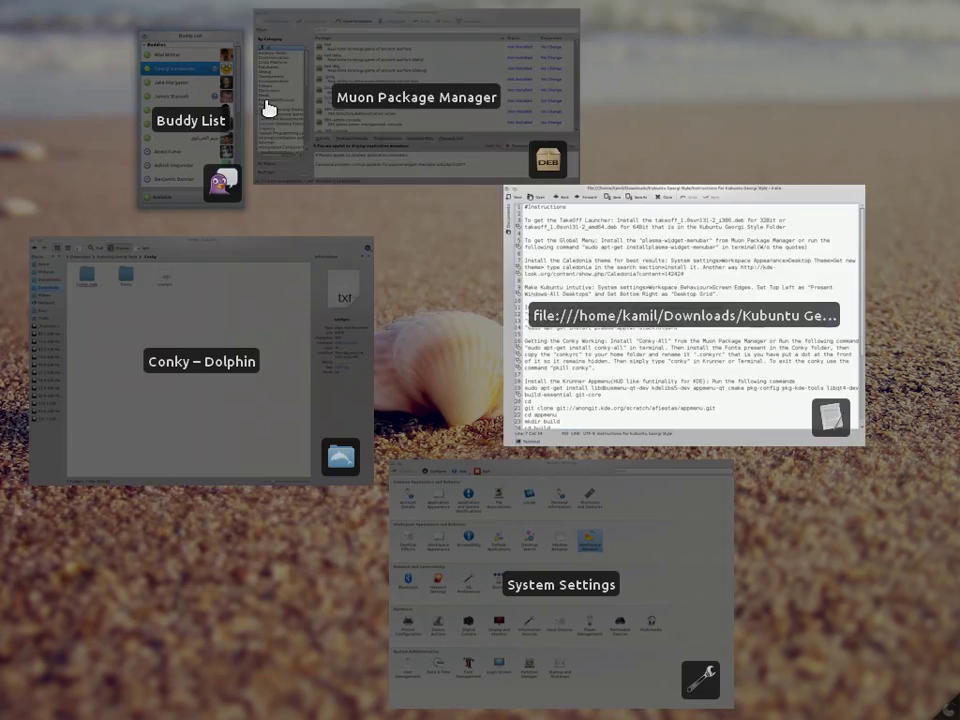
left_click(206, 386)
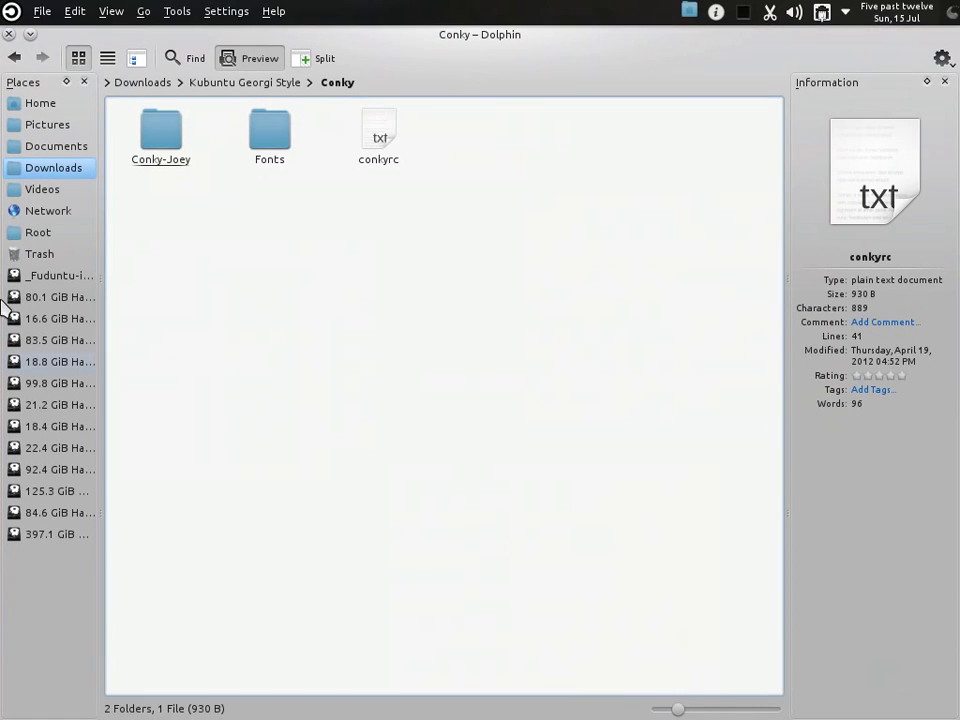
left_click(257, 146)
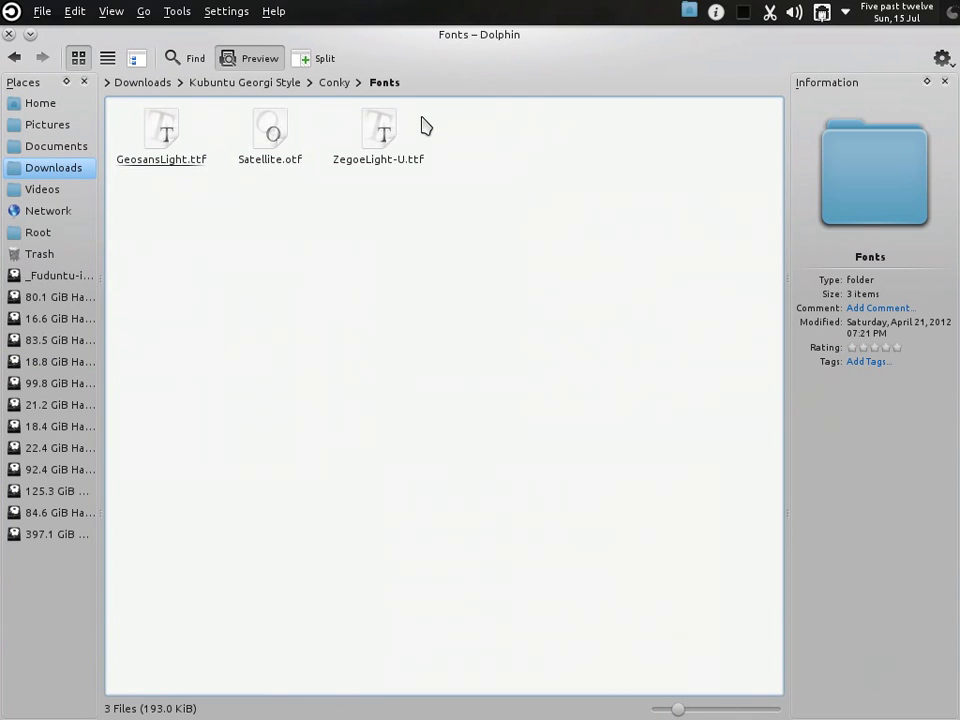
left_click(311, 84)
left_click(332, 90)
left_click(261, 86)
left_click(158, 148)
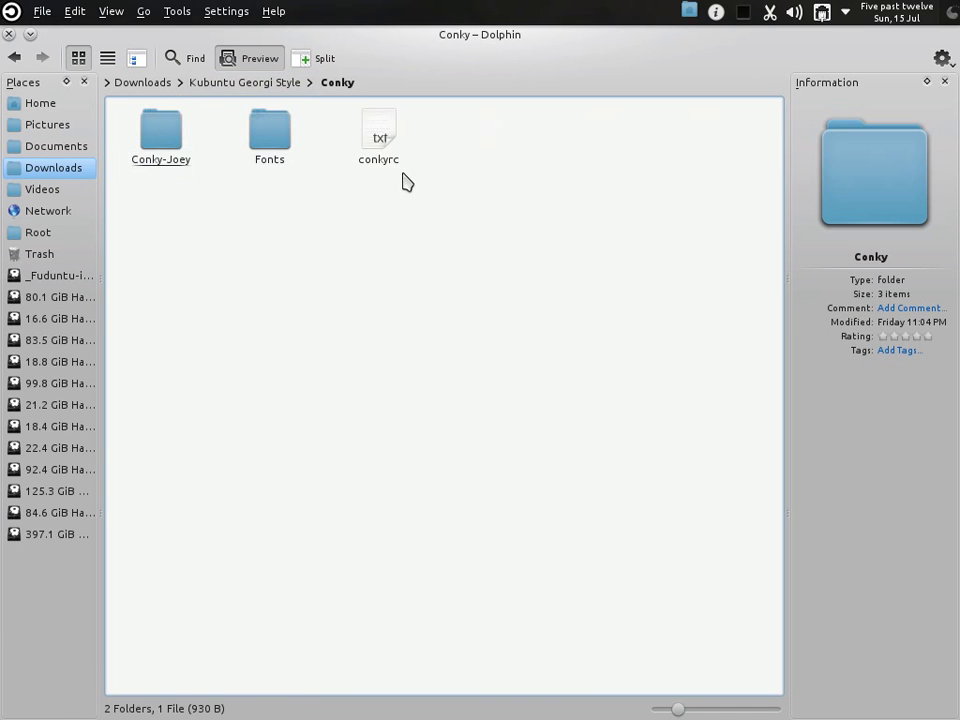
Open Home in a new Dolphin tab and paste a copy of conkyrc there.
middle_click(40, 112)
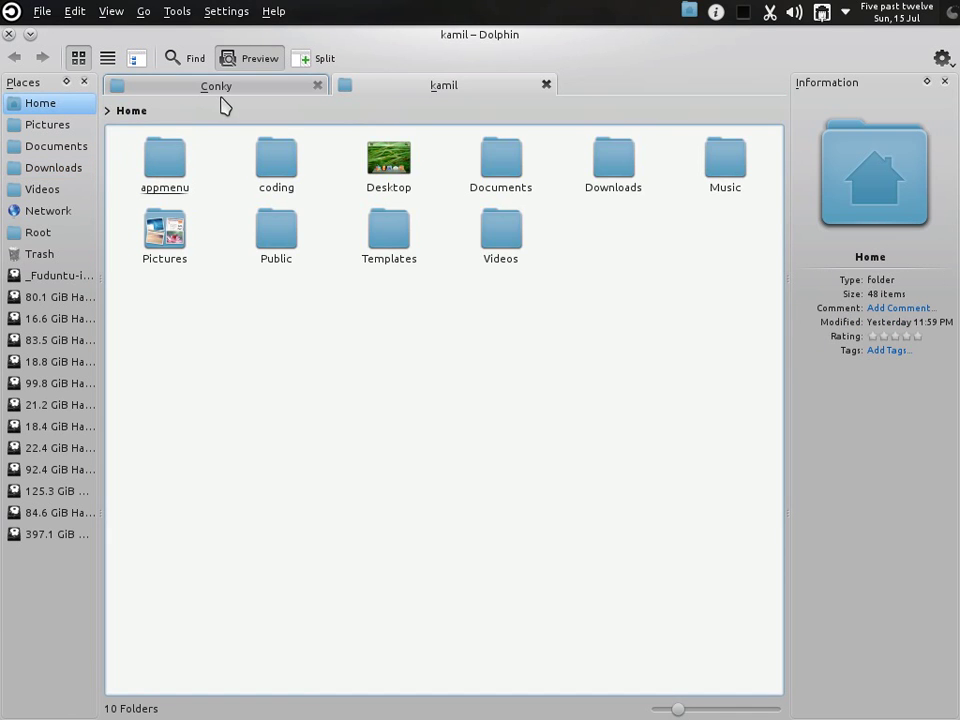
left_click(220, 88)
right_click(392, 189)
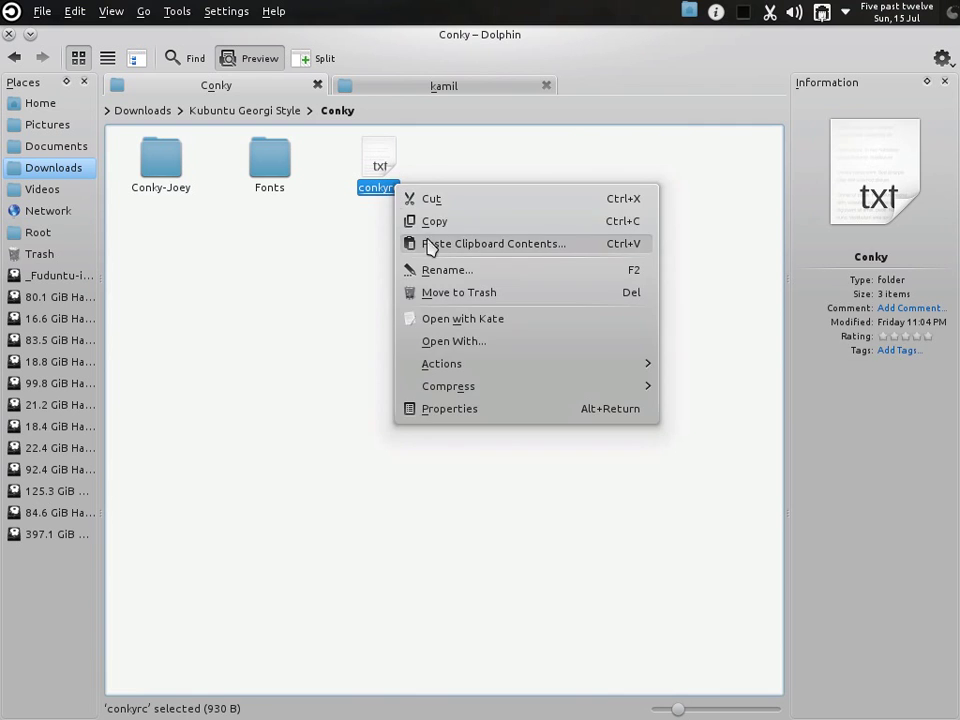
left_click(427, 224)
left_click(450, 92)
right_click(468, 350)
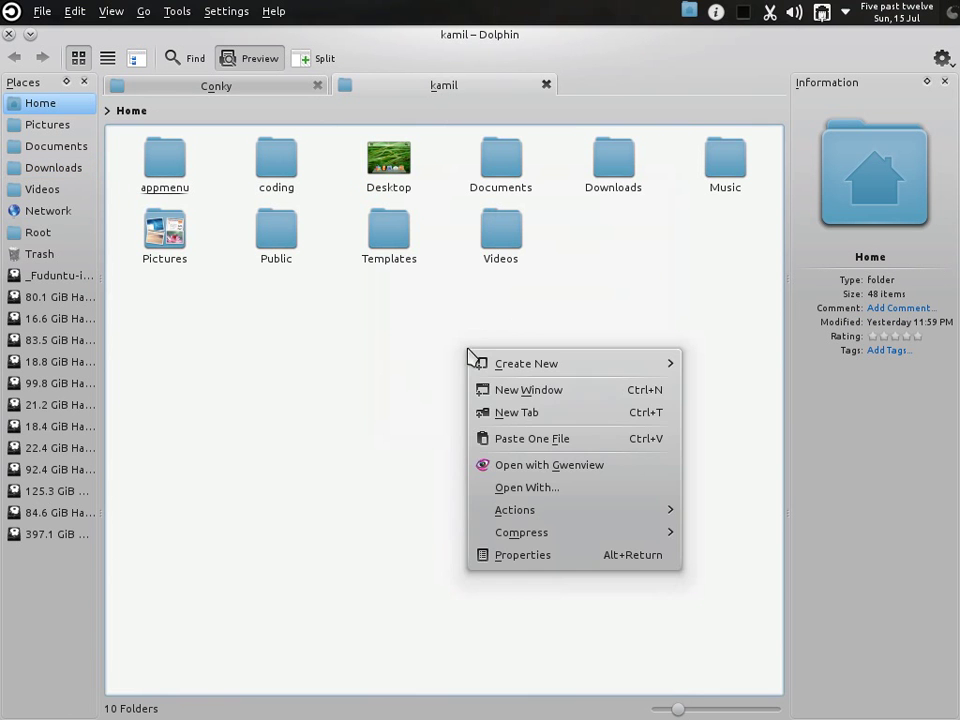
left_click(500, 439)
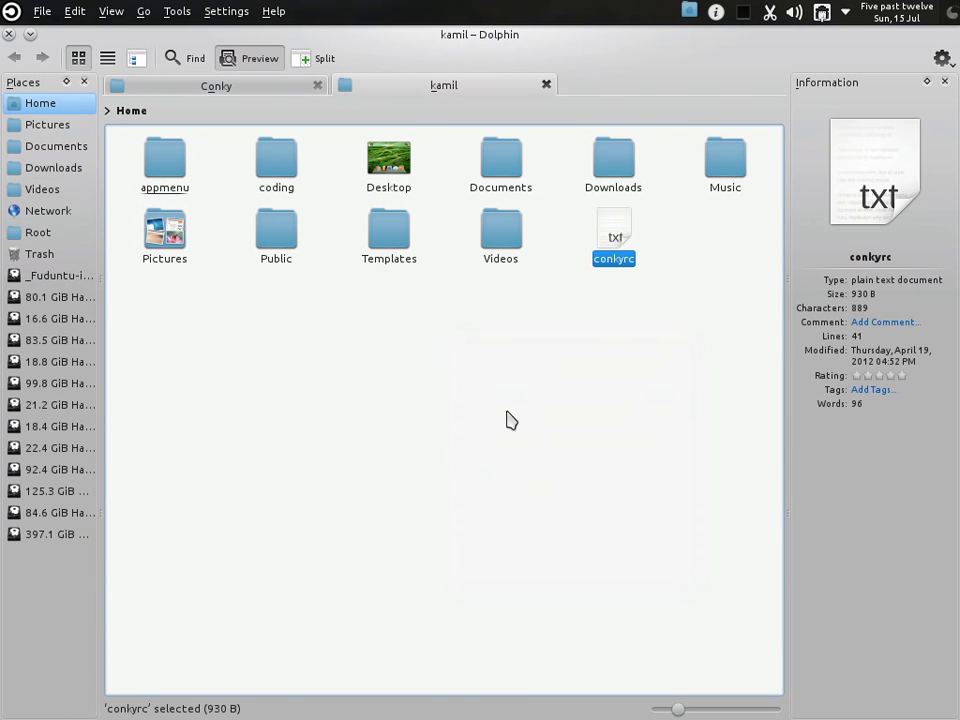
Rename the pasted file to .conkyrc and verify it with hidden files shown, then hide them.
key("F2")
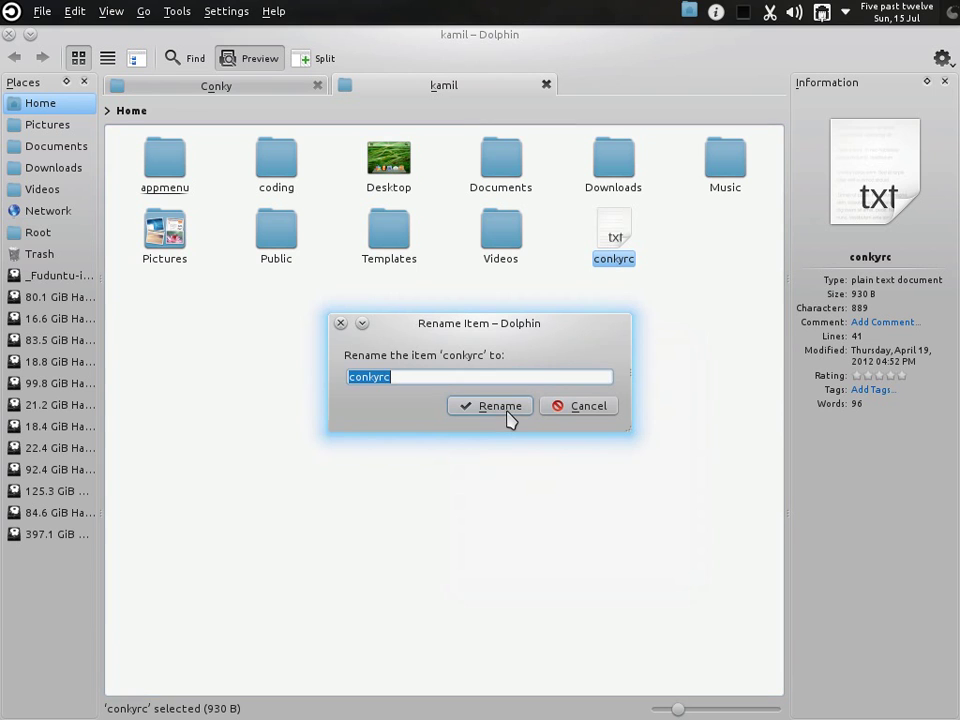
key("End")
type(".")
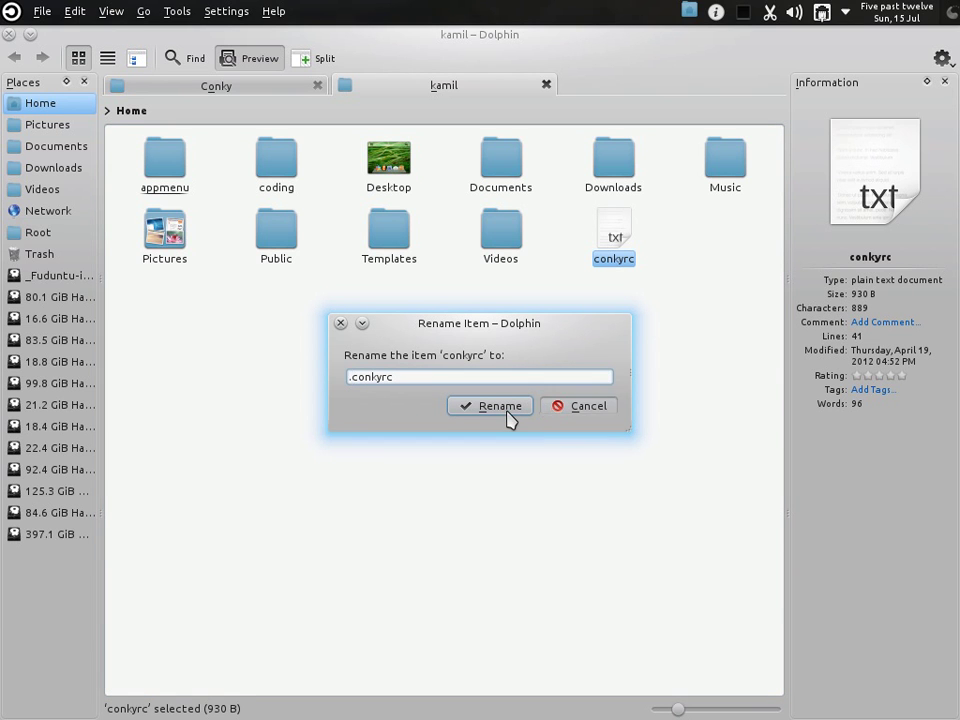
left_click(497, 406)
key("alt+period")
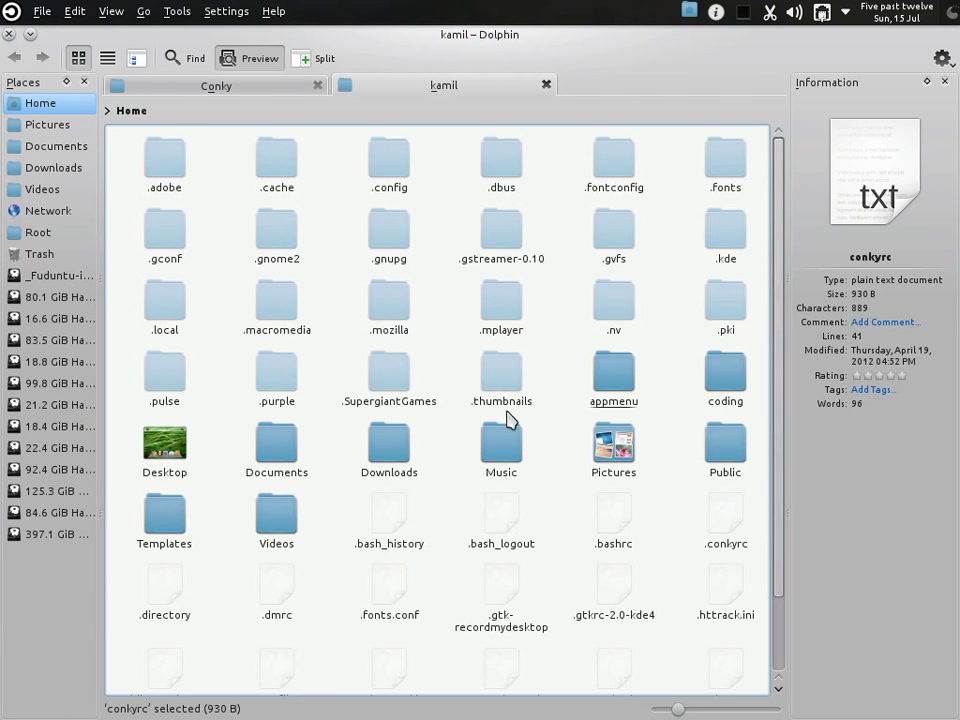
scroll(500, 440, "down", 1)
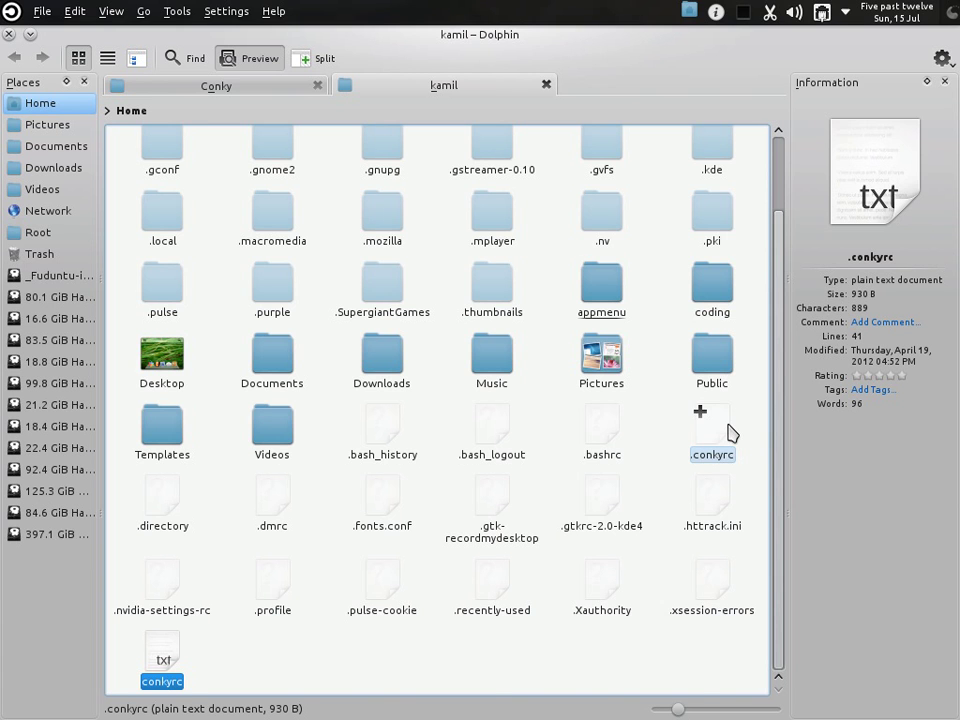
scroll(728, 432, "up", 1)
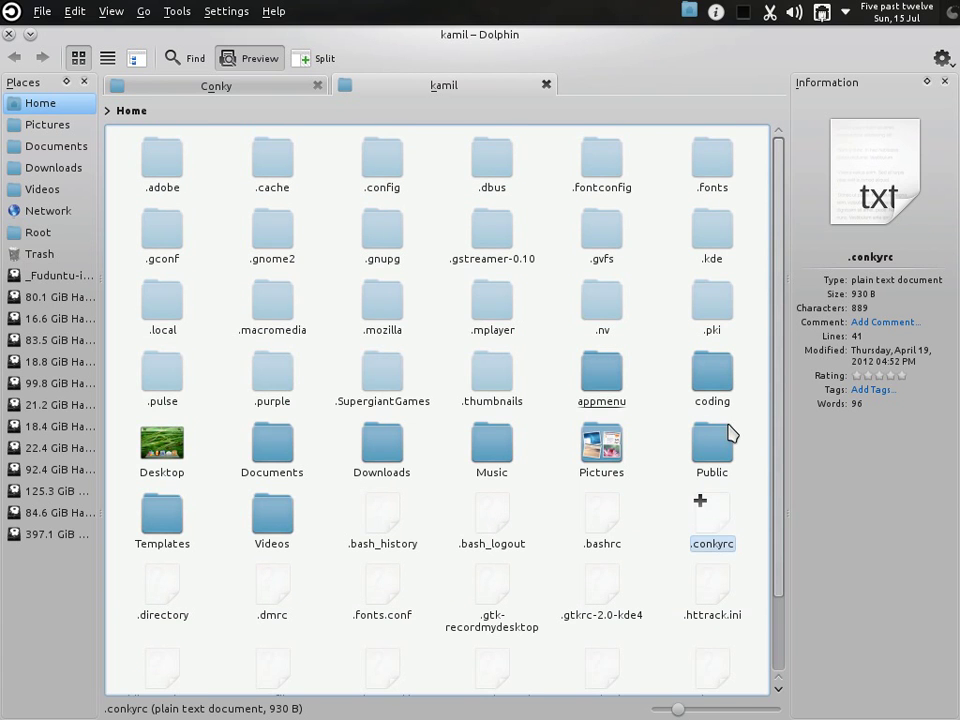
key("alt+period")
Move the leftover conkyrc in Home to the Trash and close the Home tab.
left_click(589, 347)
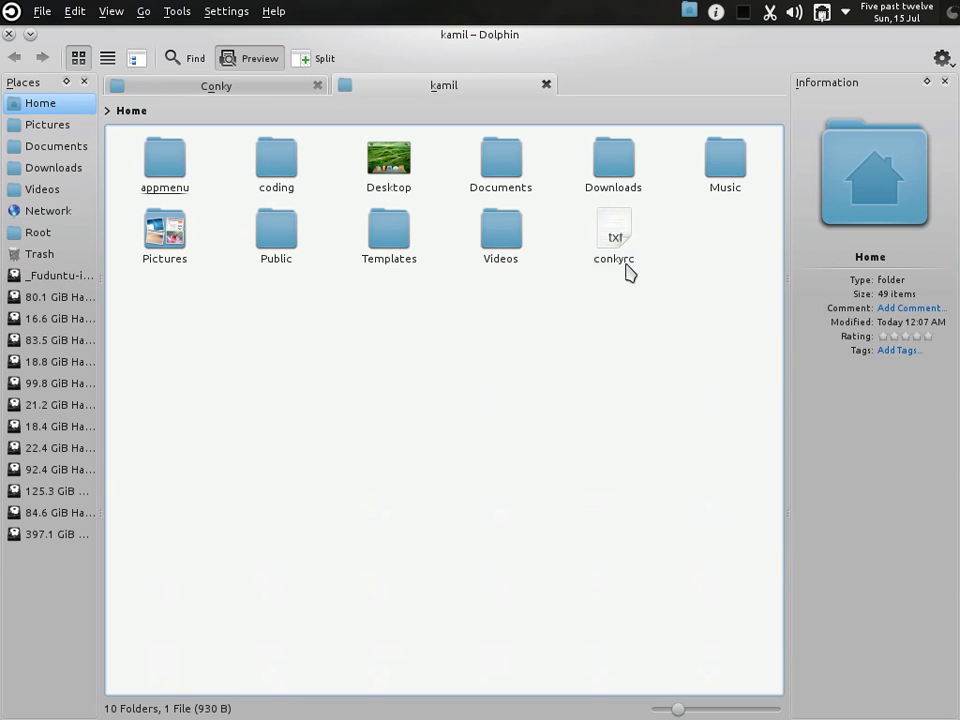
left_click(606, 222)
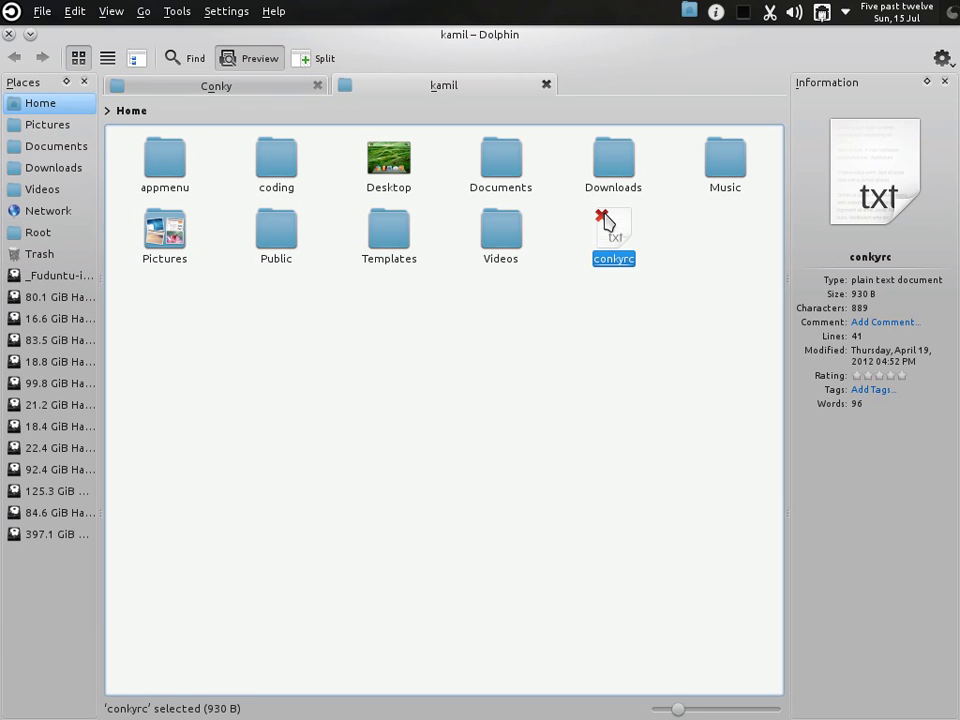
key("Delete")
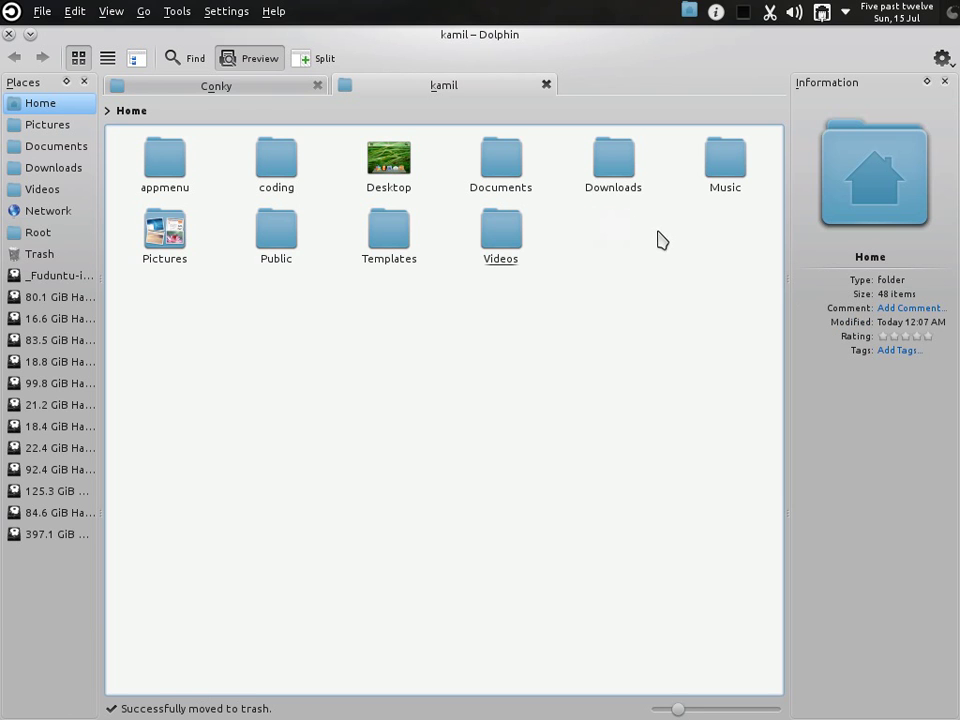
left_click(550, 86)
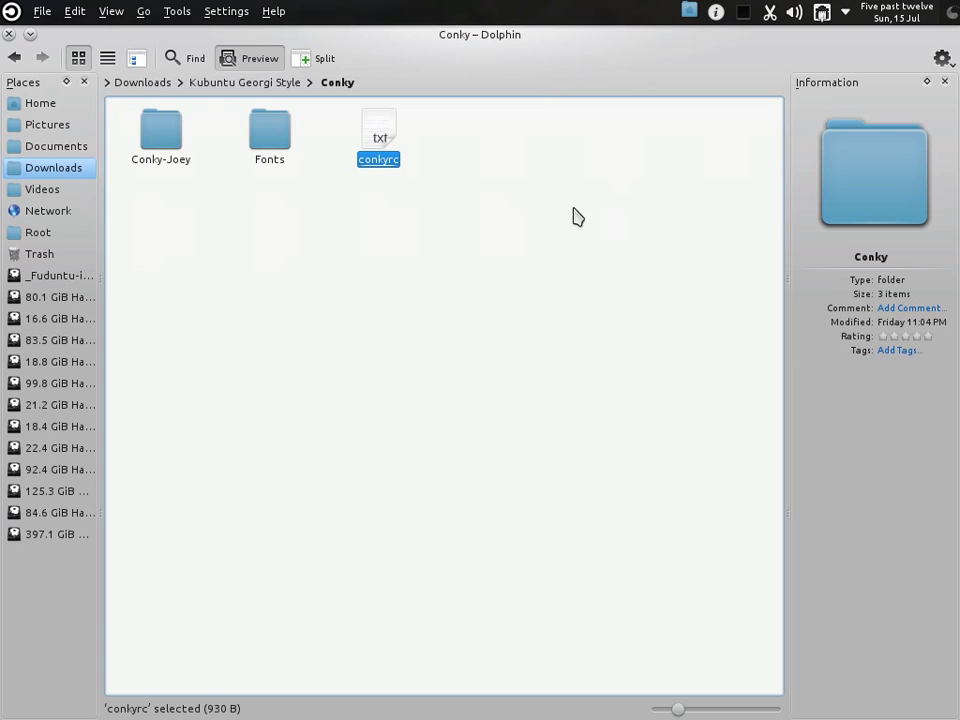
Go up to Downloads in Dolphin, then switch to the empty top-left virtual desktop.
left_click(142, 82)
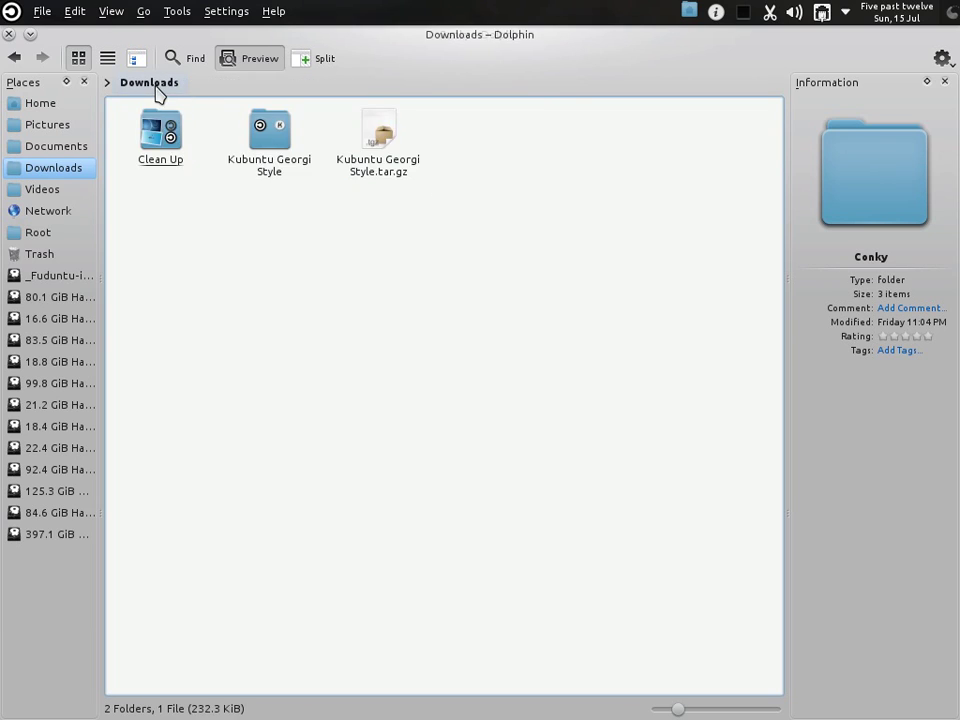
mouse_move(3, 5)
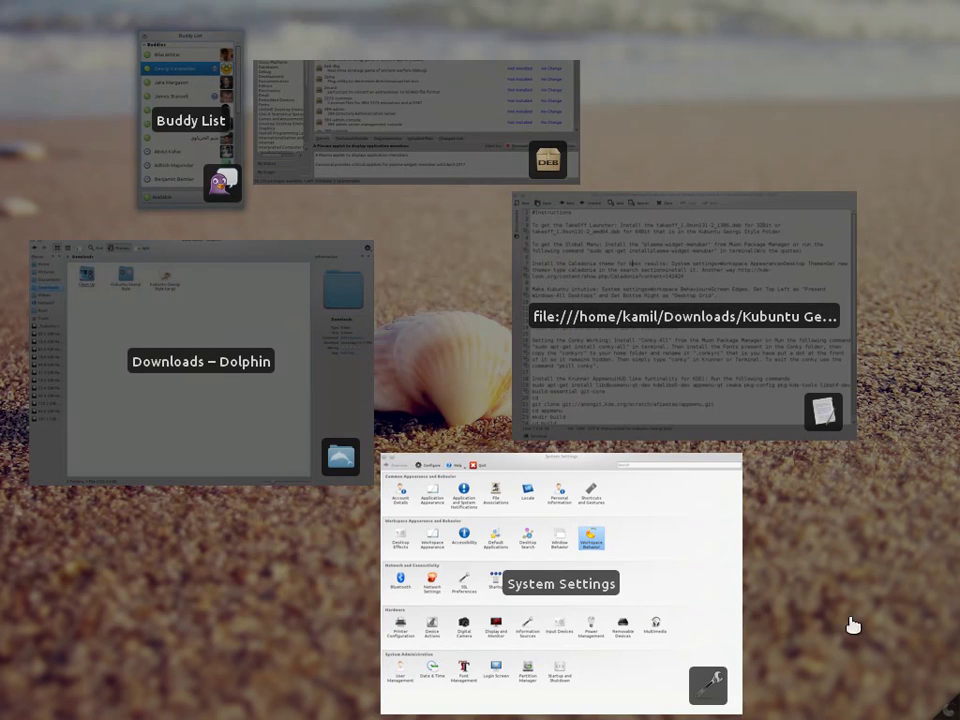
left_click(624, 580)
key("ctrl+F8")
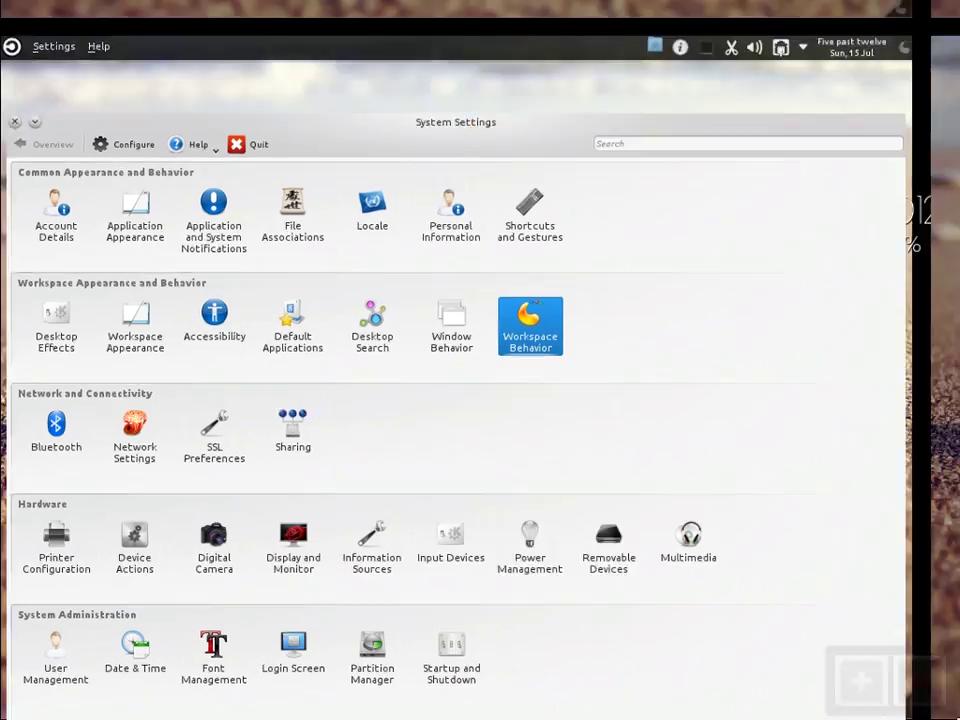
left_click(112, 163)
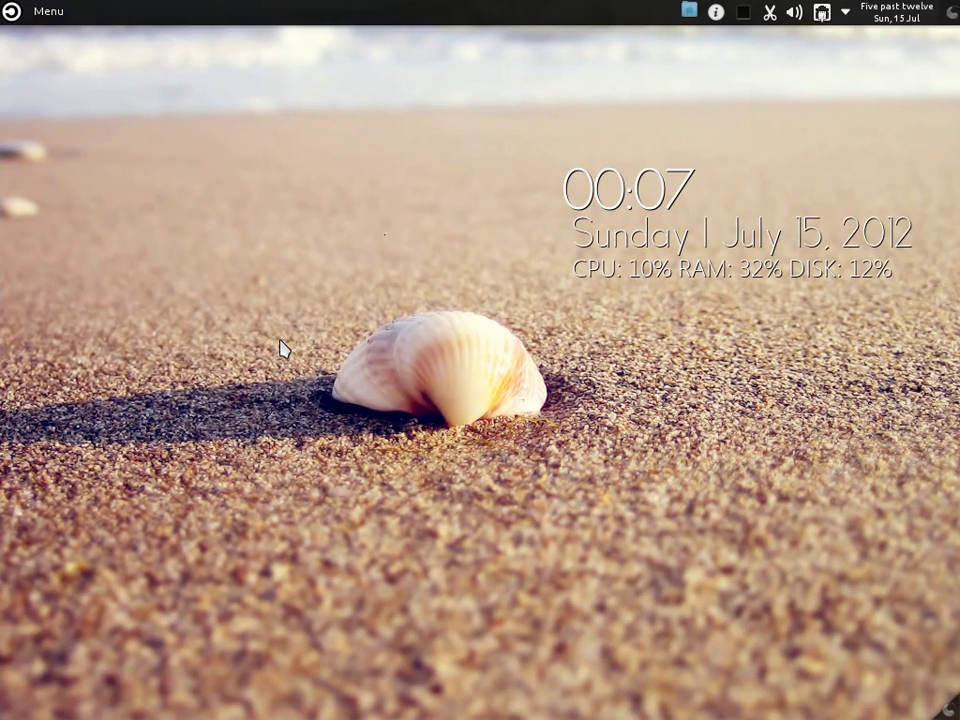
Restart conky by running 'pkill conky' then 'conky' in KRunner.
key("alt+F2")
type("pkill")
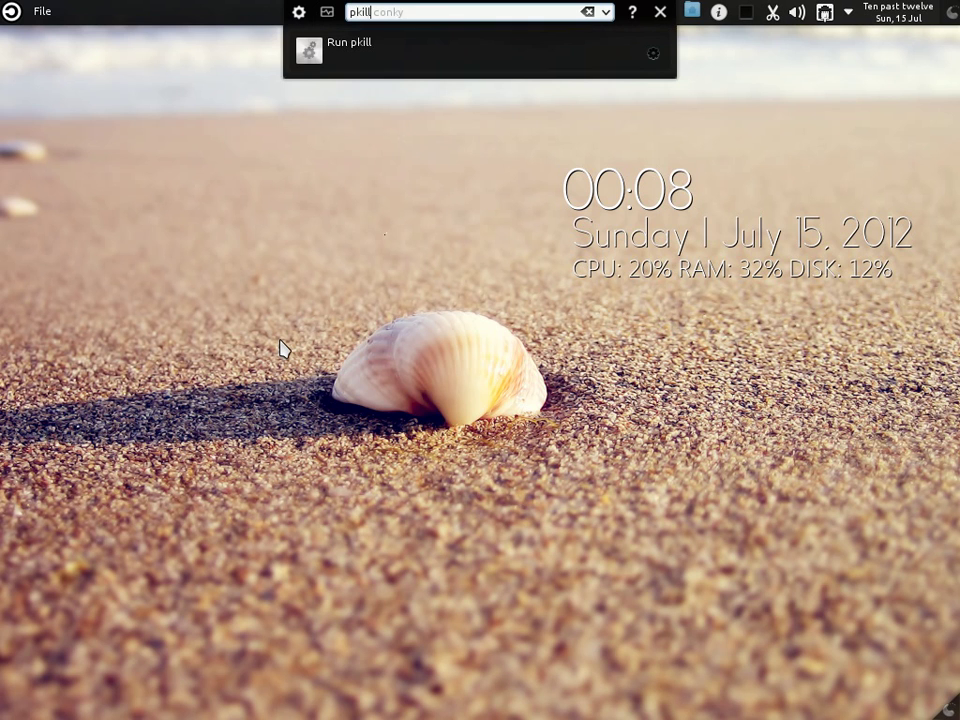
type(" conky")
key("Return")
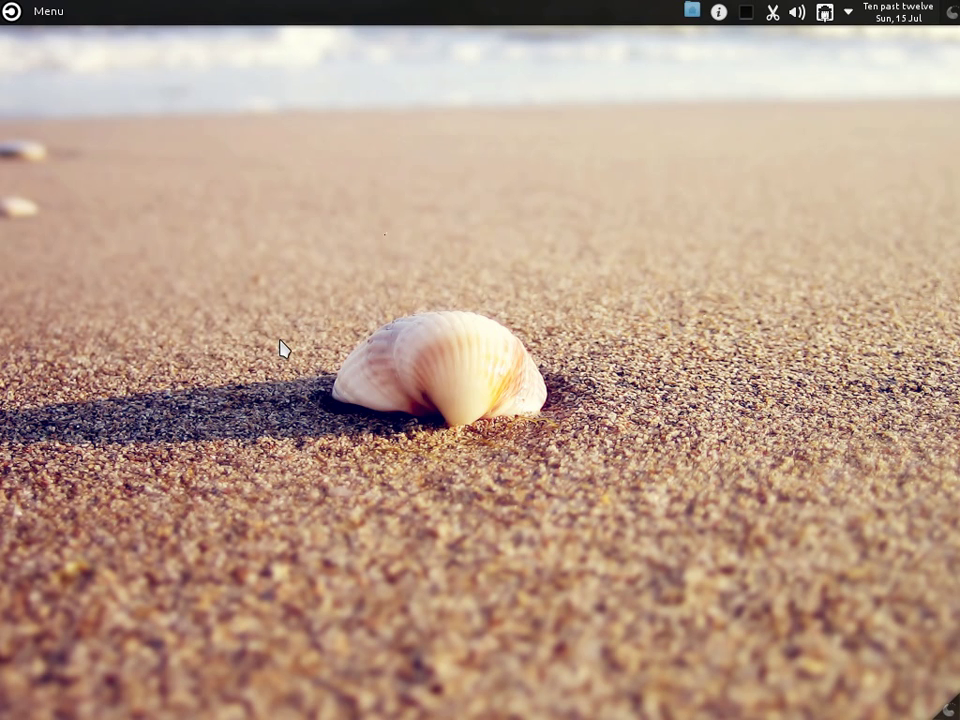
key("alt+F2")
type("conky")
key("Return")
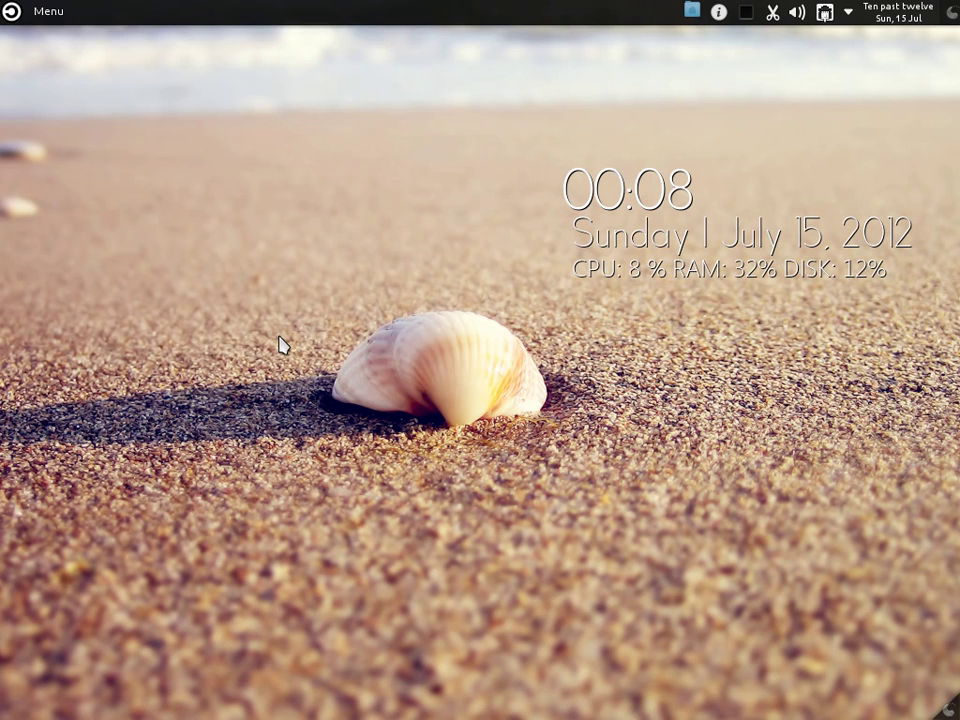
mouse_move(955, 3)
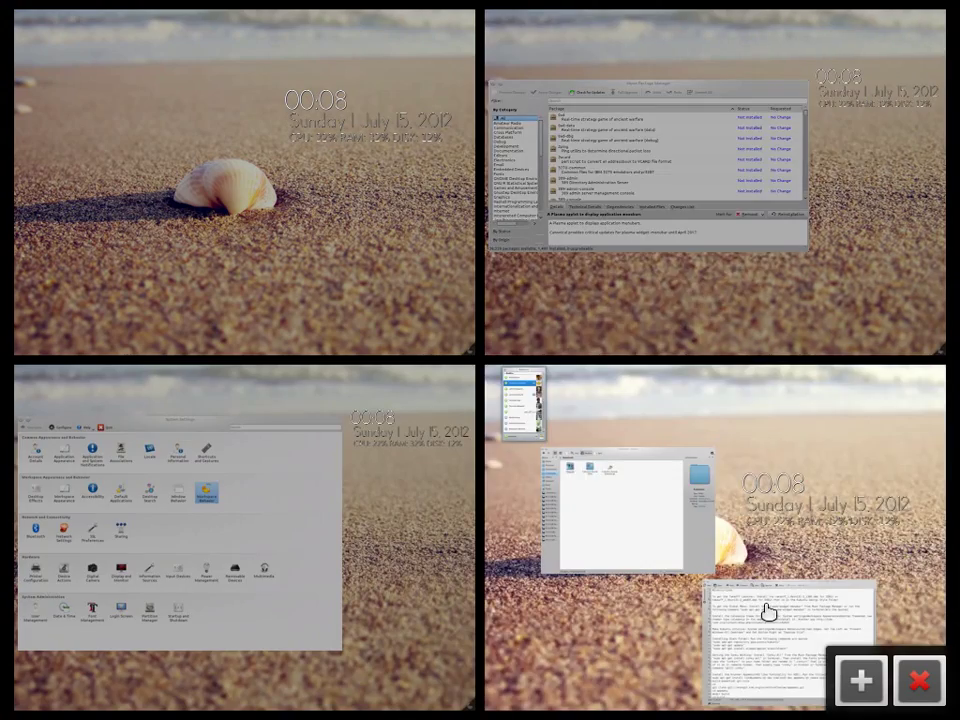
left_click(767, 608)
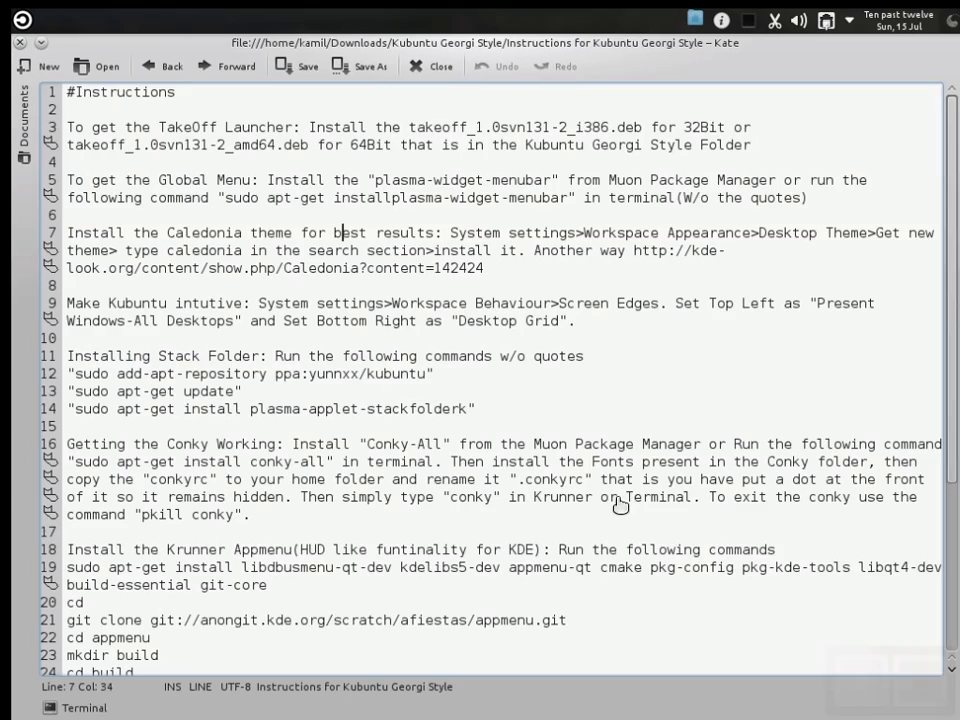
scroll(190, 370, "down", 2)
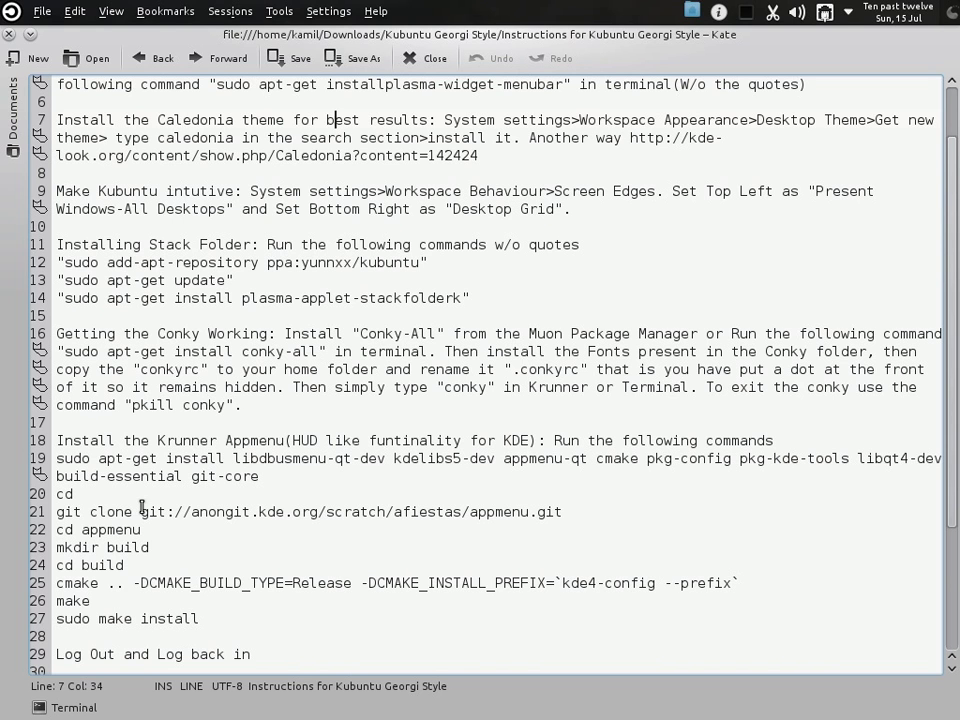
scroll(140, 505, "down", 3)
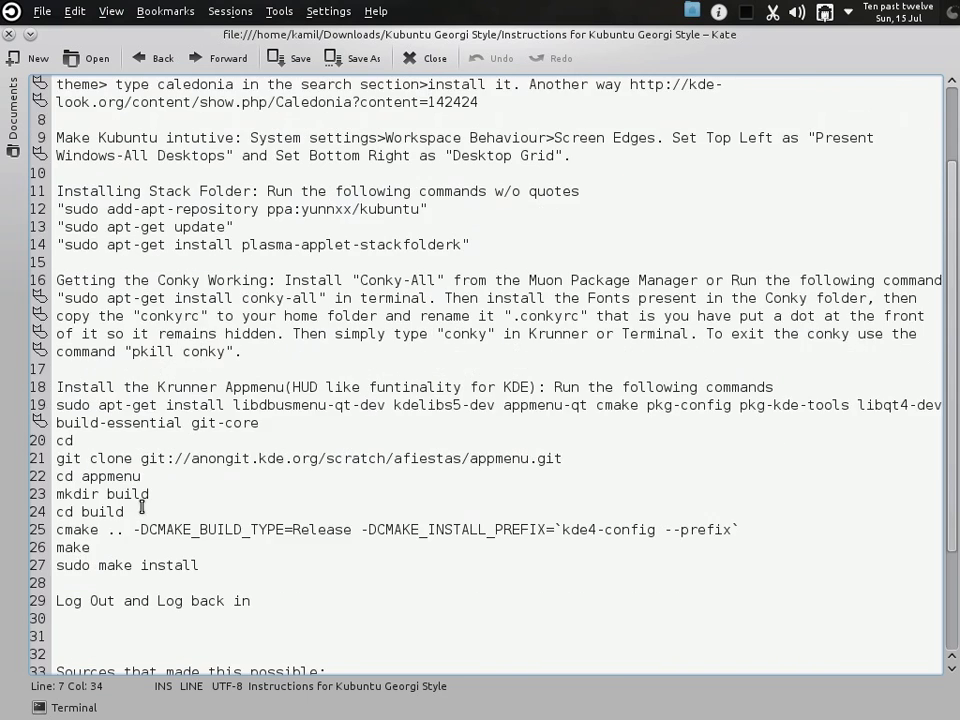
scroll(211, 484, "down", 2)
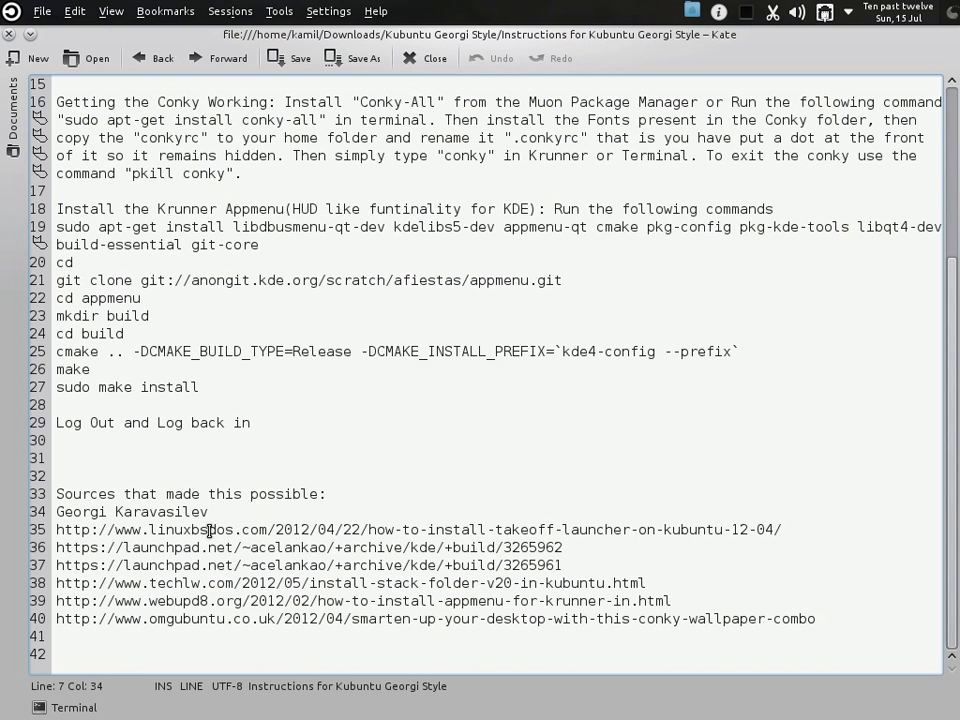
left_click(7, 35)
Close the Downloads window and remove the old top panel via Panel Options.
left_click(7, 35)
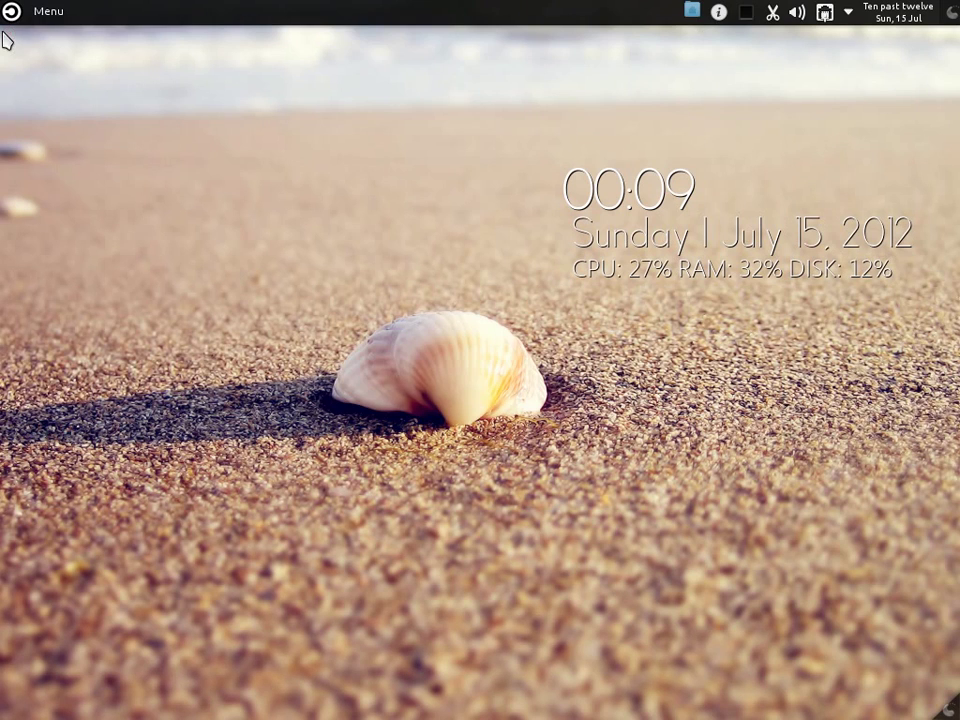
right_click(357, 10)
mouse_move(418, 62)
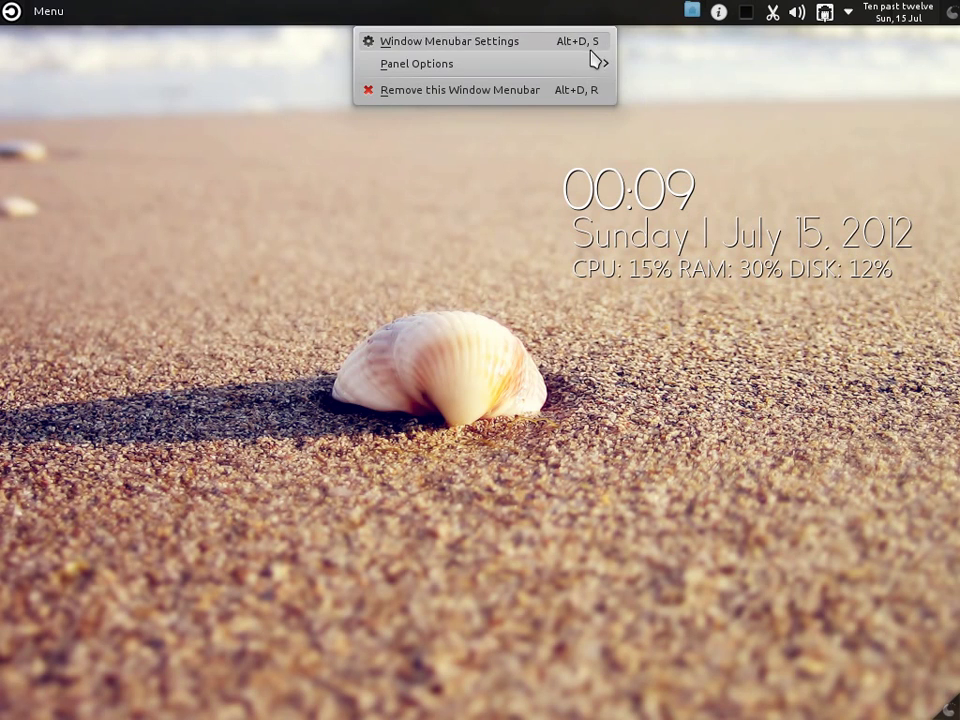
mouse_move(598, 62)
left_click(660, 158)
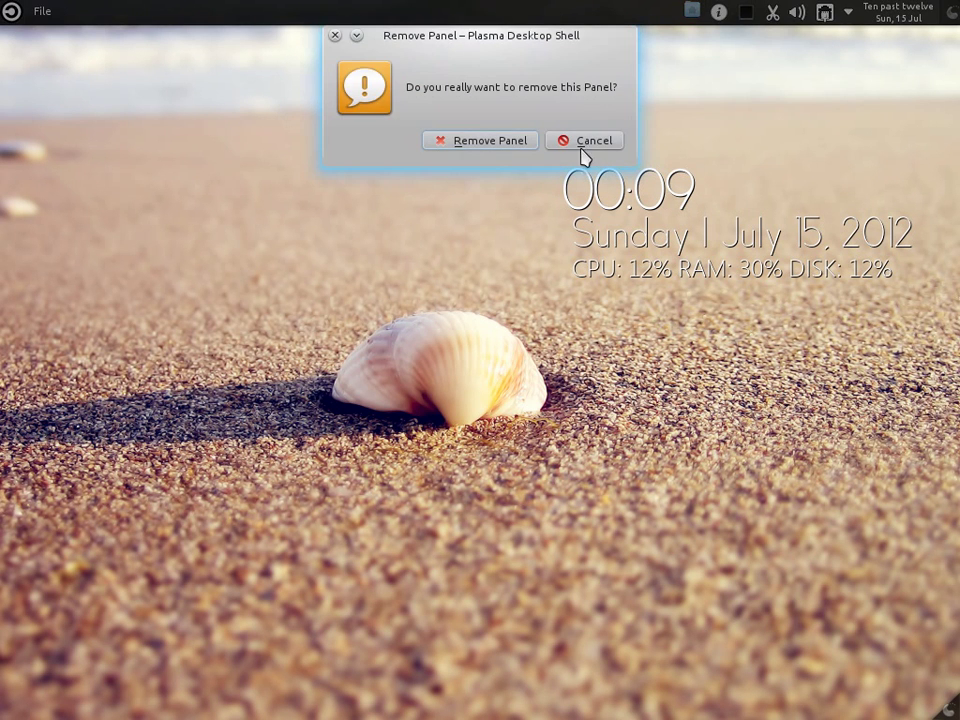
left_click(474, 142)
Add an Empty Panel to the desktop and shrink its height to a thin bar.
right_click(246, 503)
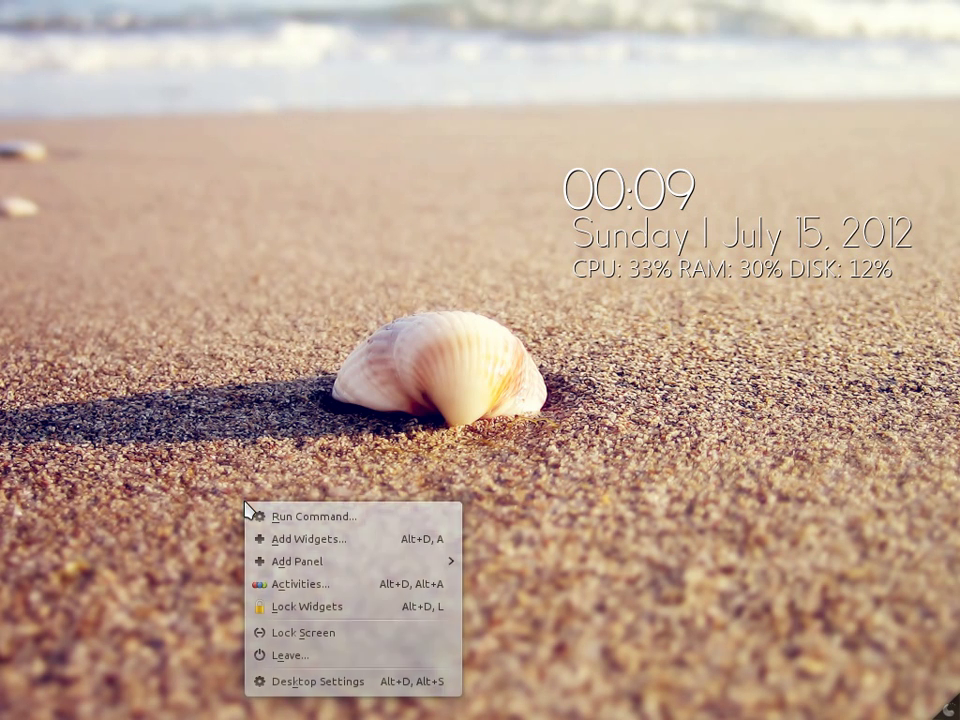
mouse_move(289, 572)
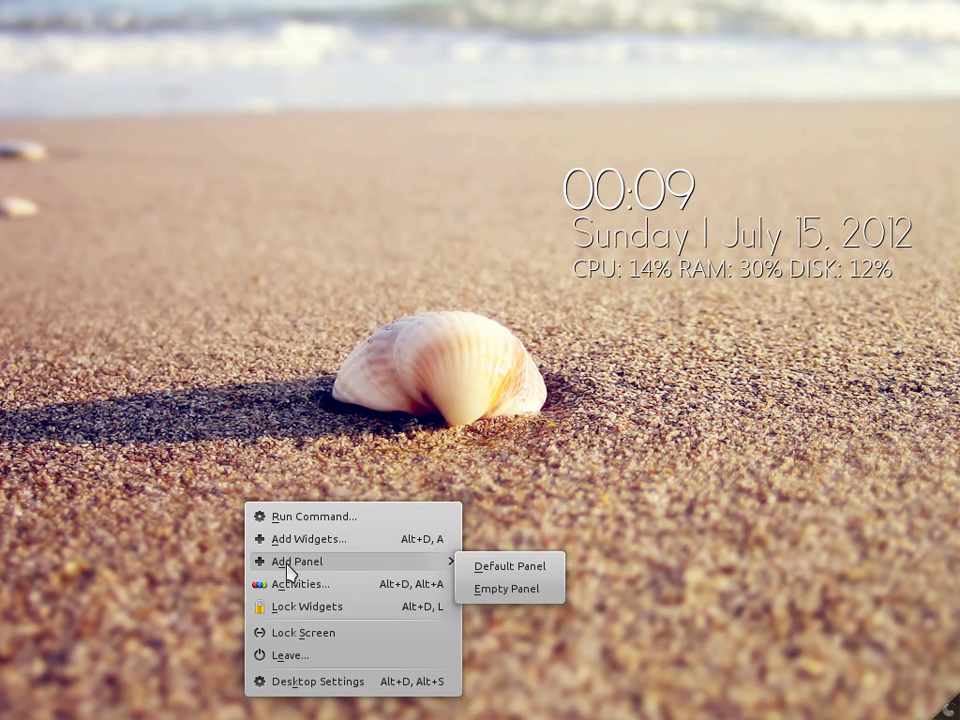
left_click(506, 590)
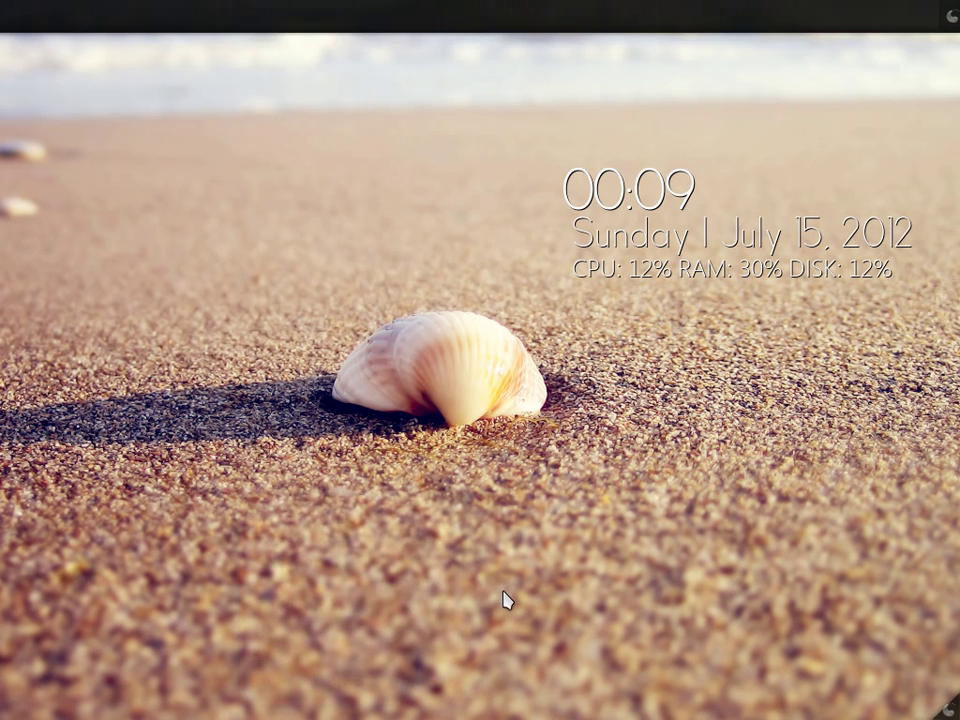
left_click(952, 18)
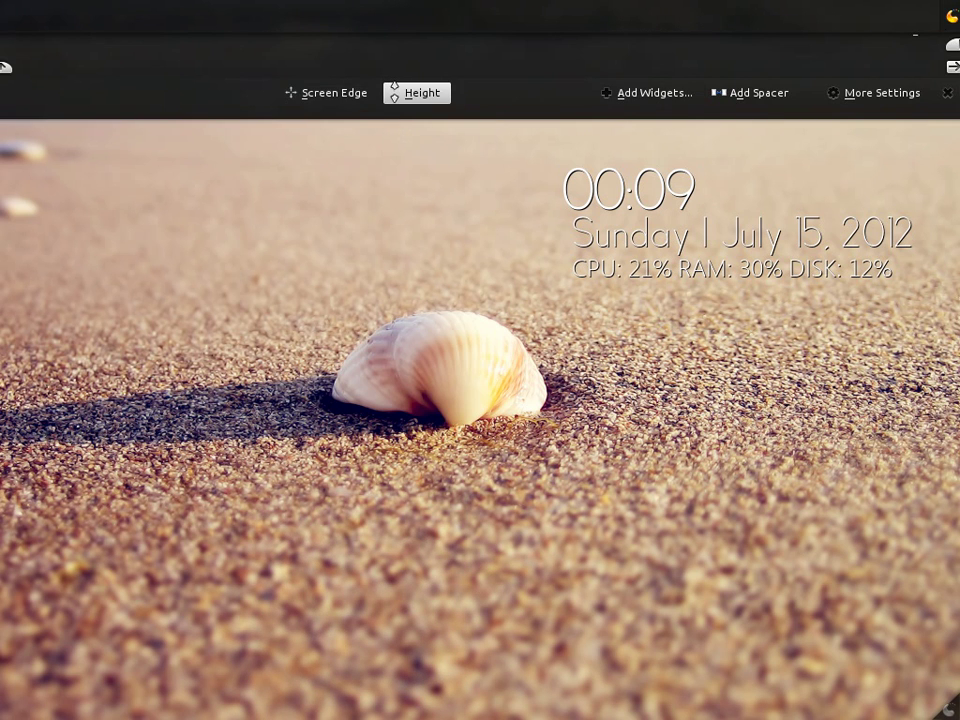
left_click_drag(395, 92, 401, 77)
Add the Window Menubar and System Tray widgets to the new top panel.
left_click(412, 145)
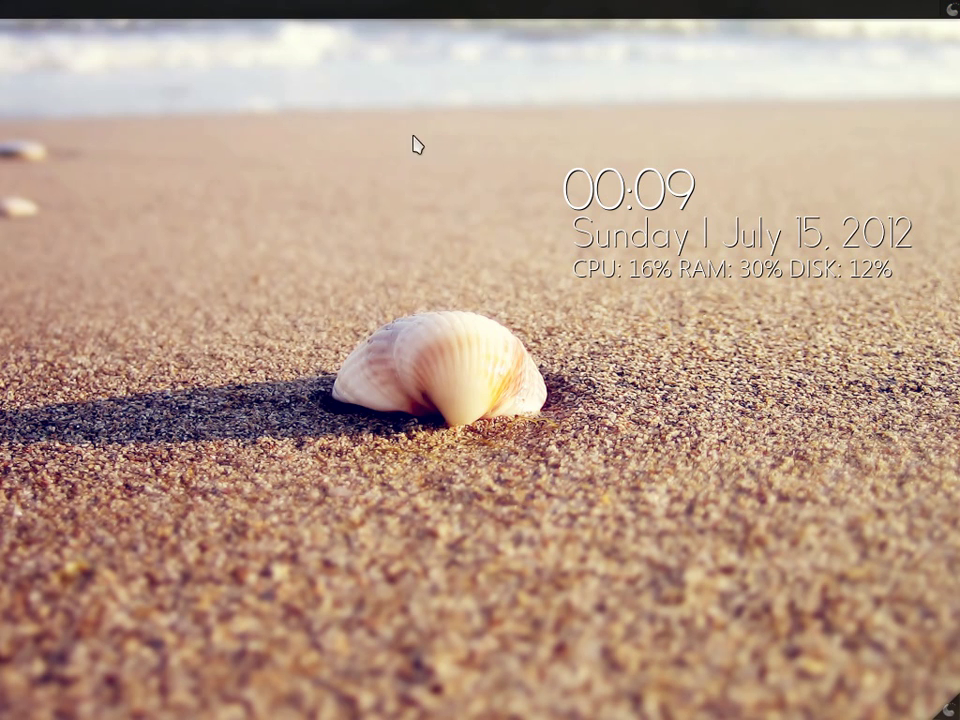
right_click(121, 9)
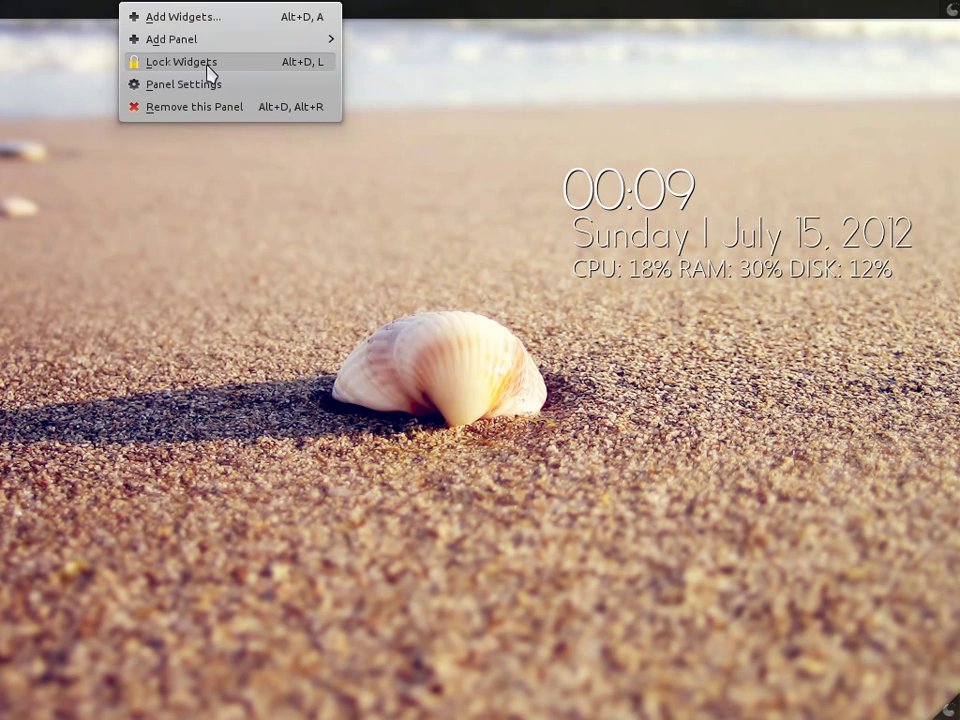
mouse_move(203, 48)
left_click(235, 19)
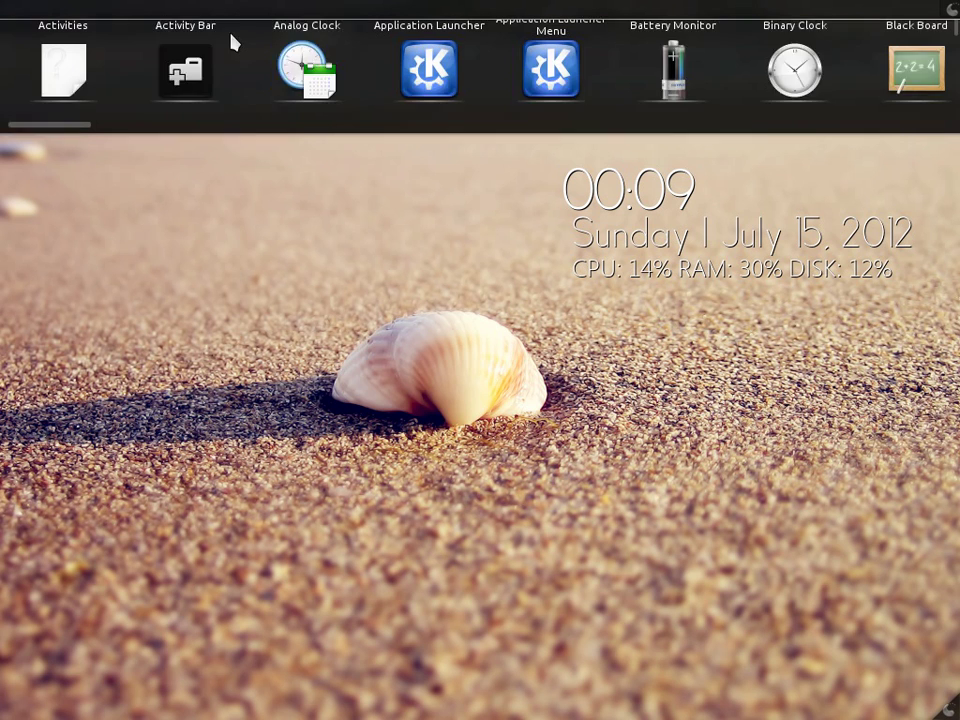
type("w")
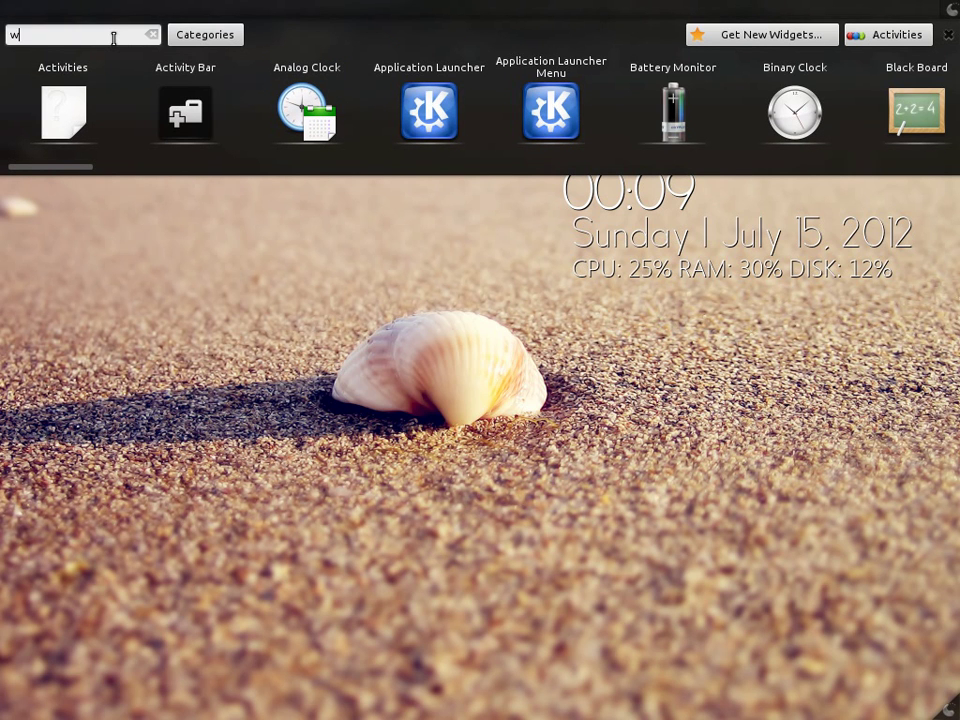
type("indow")
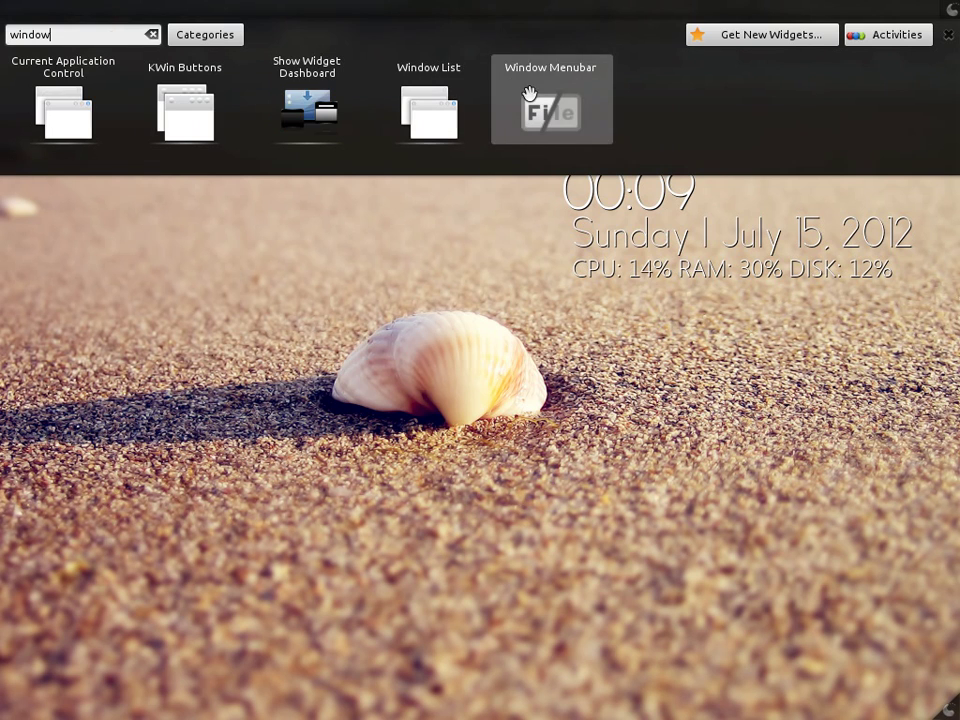
mouse_move(530, 97)
double_click(116, 37)
type("system")
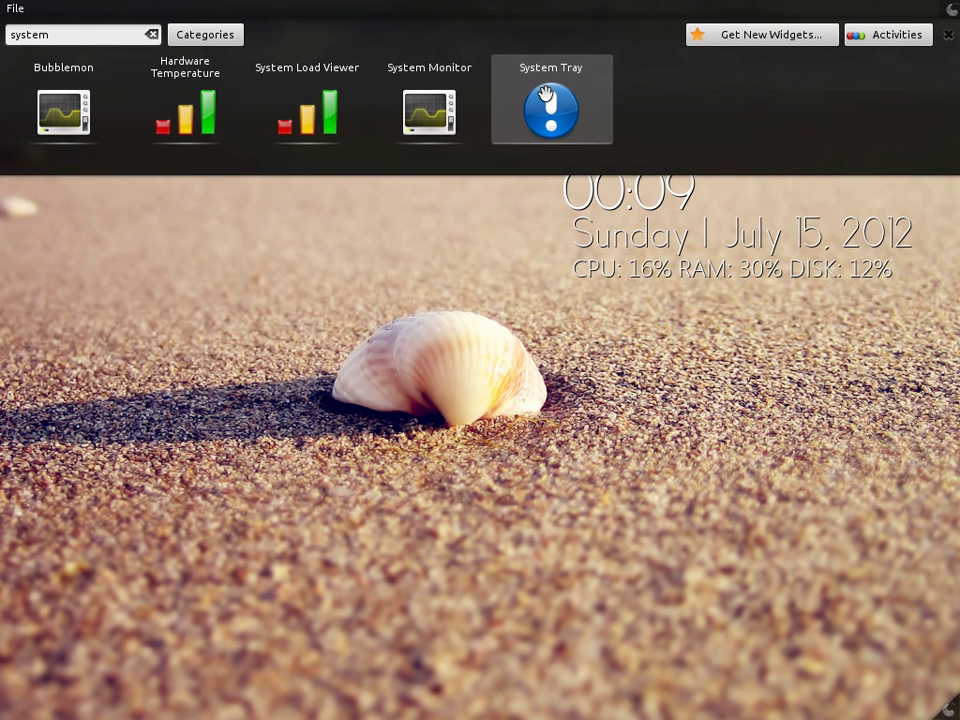
Add the Takeoff launcher and Fuzzy Clock widgets to the top panel.
double_click(86, 36)
type("take")
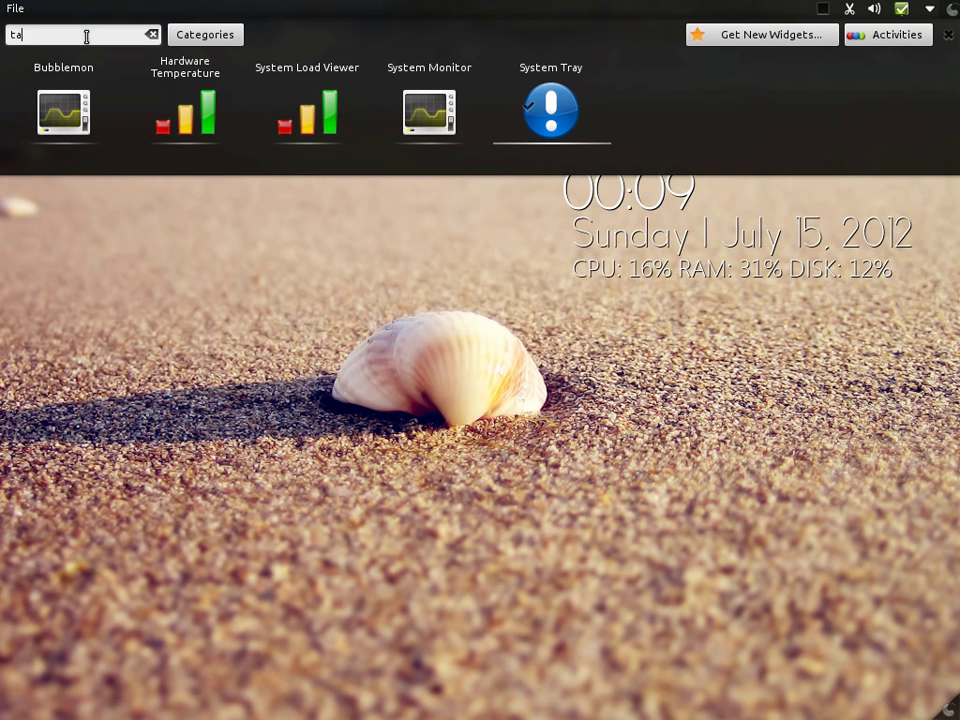
mouse_move(98, 90)
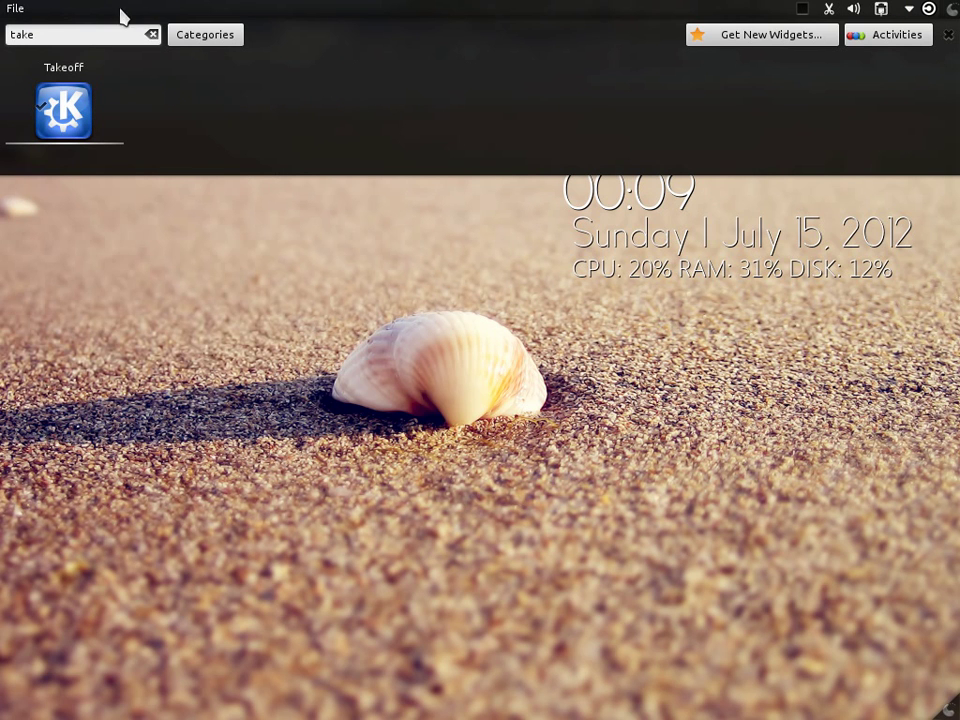
double_click(62, 28)
type("Fu")
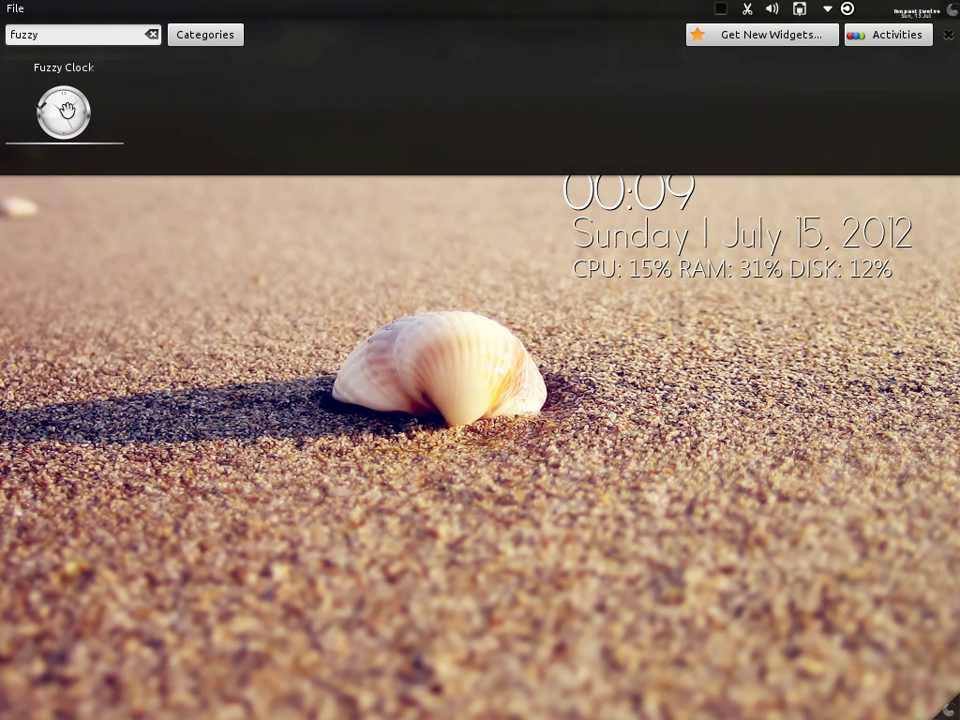
mouse_move(66, 110)
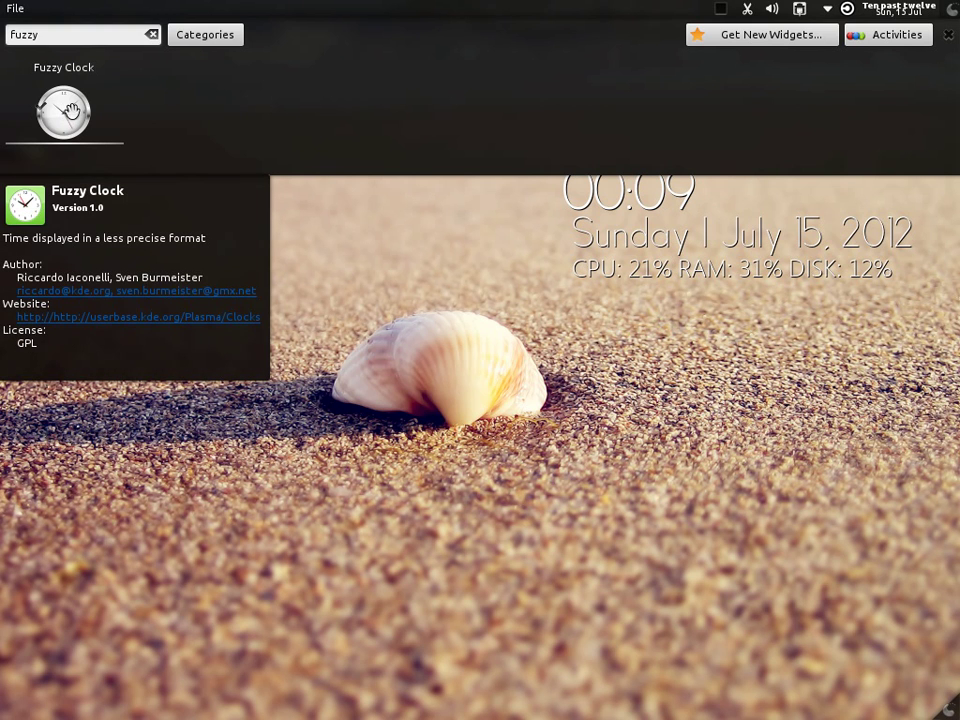
key("Escape")
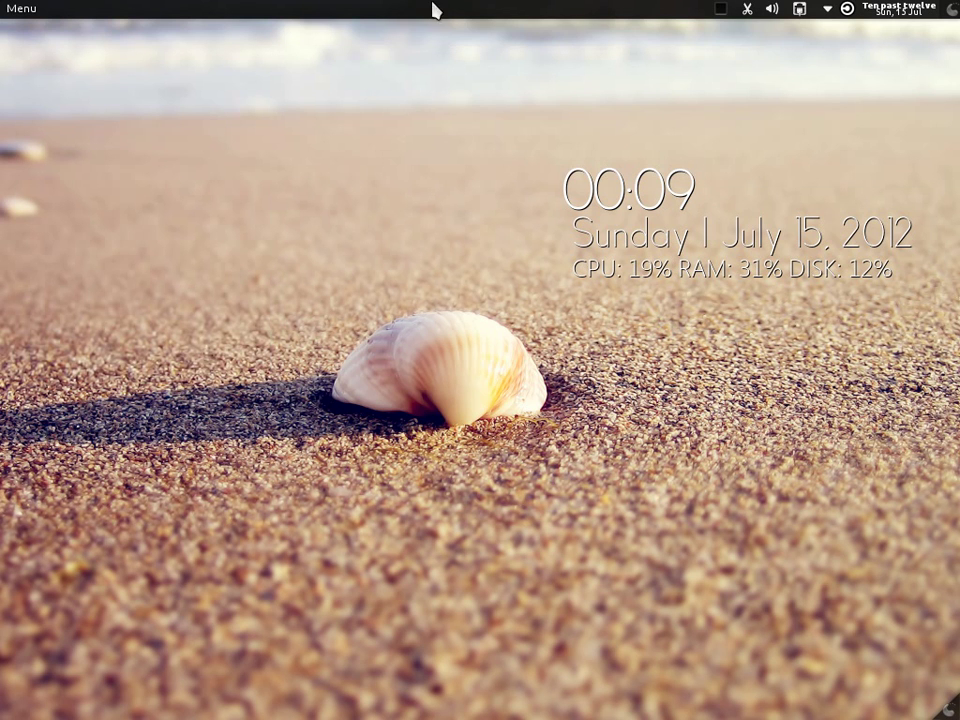
Add the Stack Folder widget to the top panel from the widget browser.
right_click(322, 10)
mouse_move(395, 60)
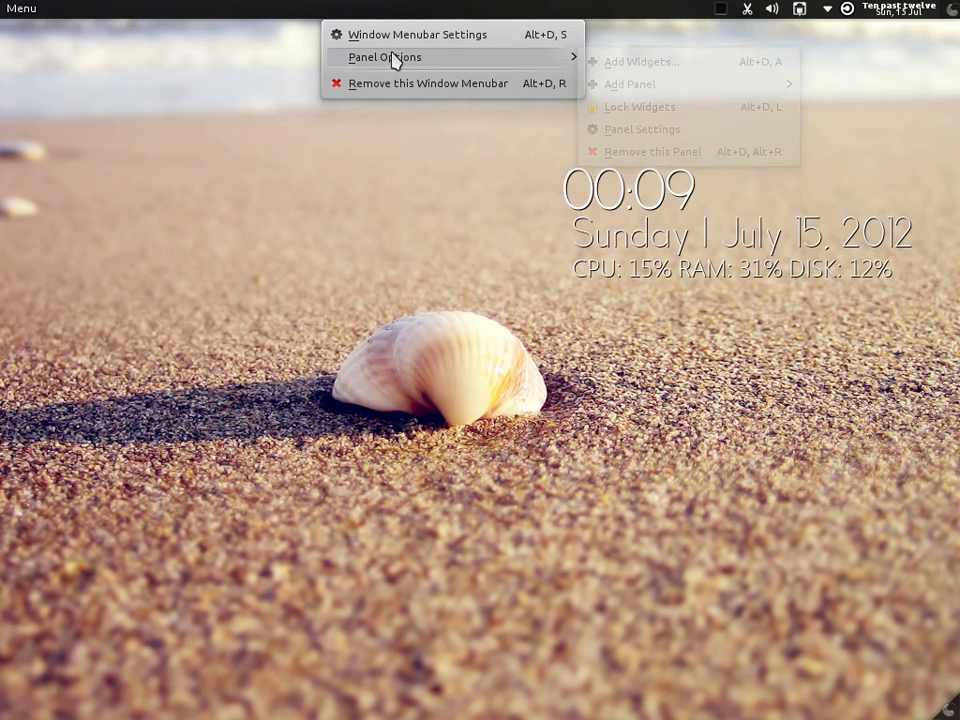
left_click(645, 61)
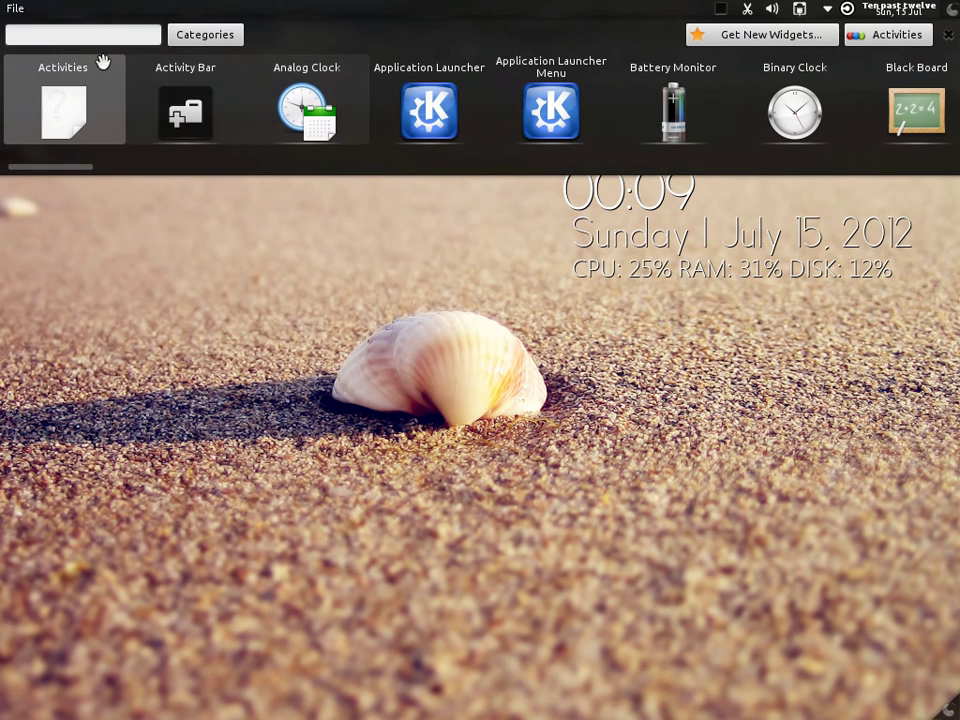
type("stack")
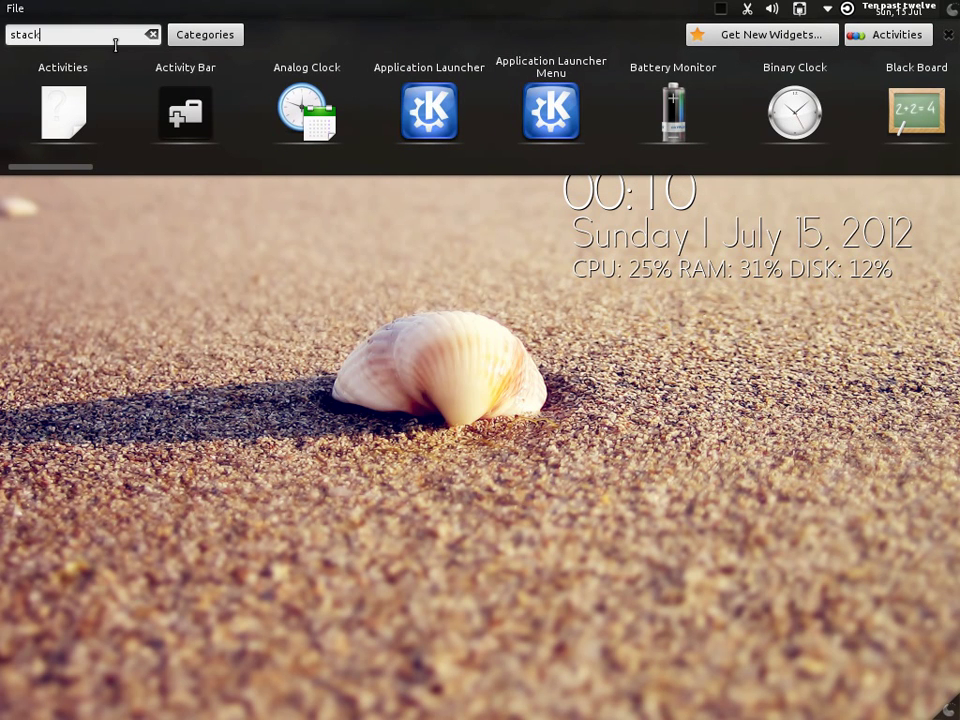
mouse_move(88, 125)
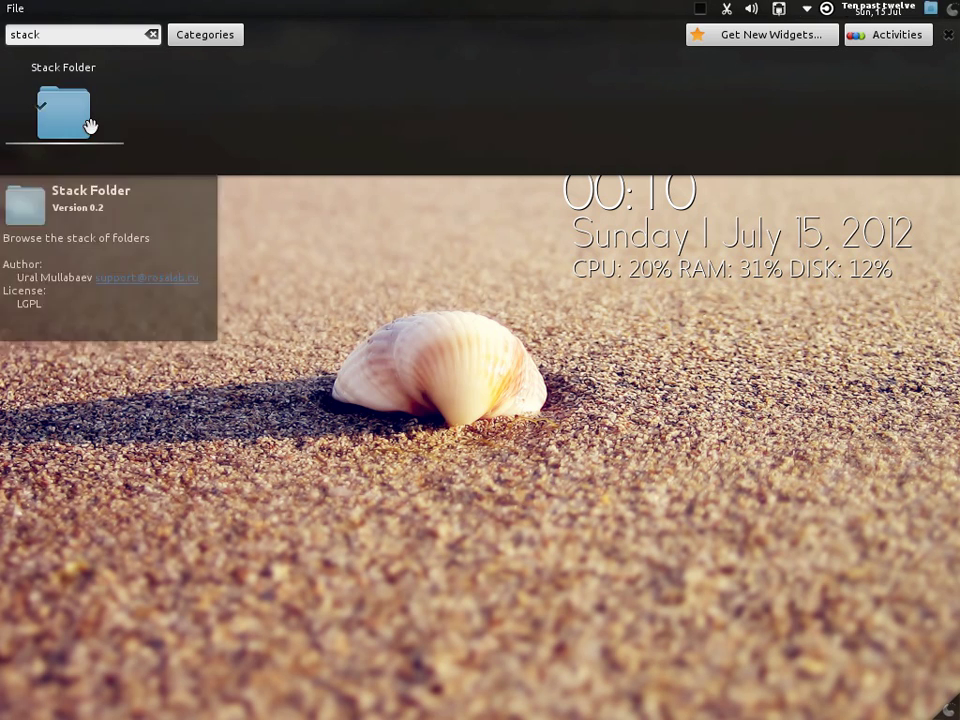
left_click(948, 34)
Make the panel slightly taller, place Stack Folder beside the tray and Takeoff at far left.
left_click(949, 9)
left_click_drag(408, 88, 409, 94)
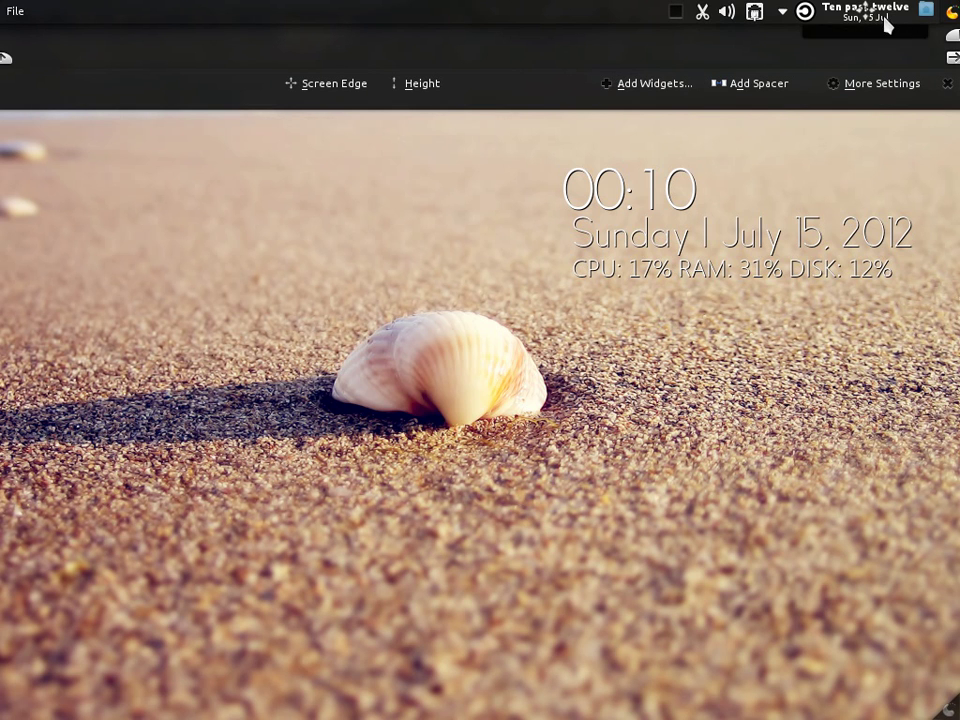
left_click_drag(921, 13, 645, 30)
left_click_drag(829, 21, 5, 38)
left_click(787, 24)
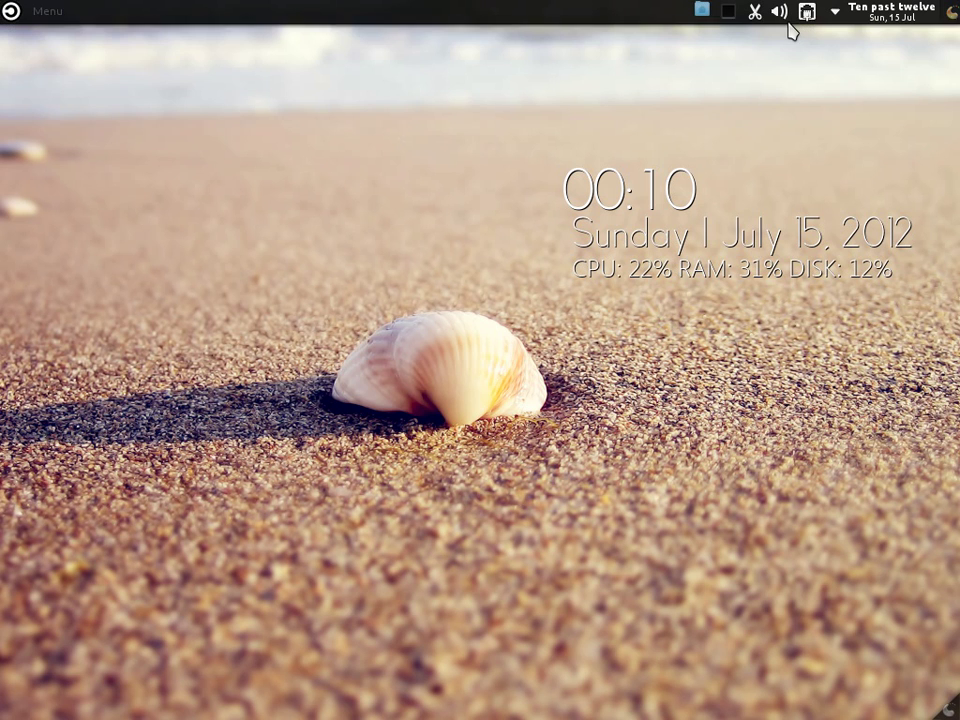
left_click(950, 13)
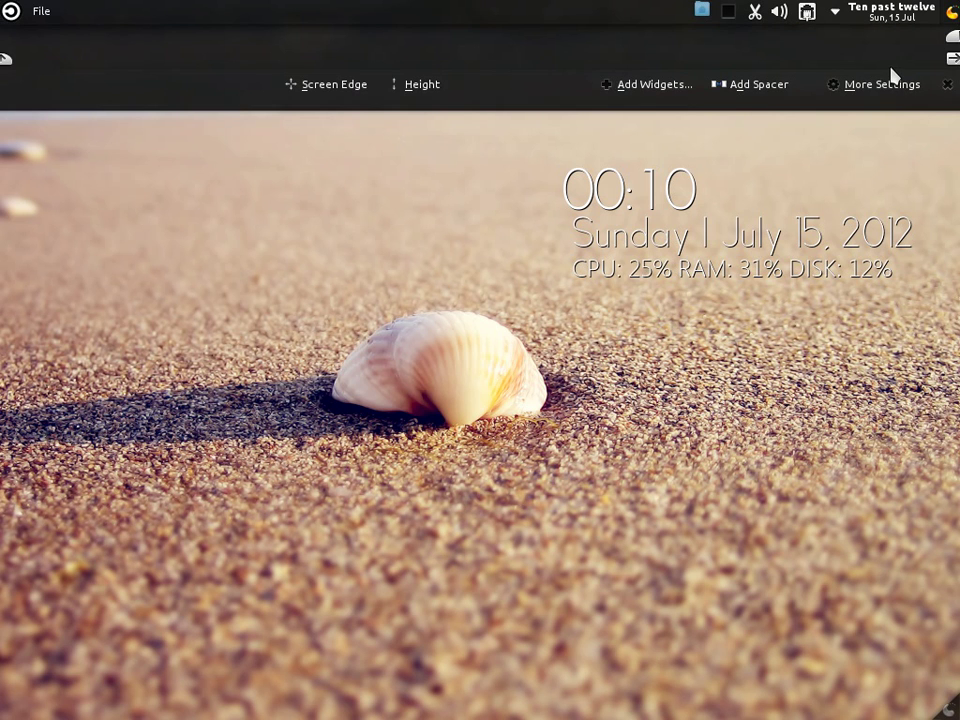
left_click(439, 19)
Lock the top panel's widgets in place.
right_click(441, 20)
mouse_move(476, 62)
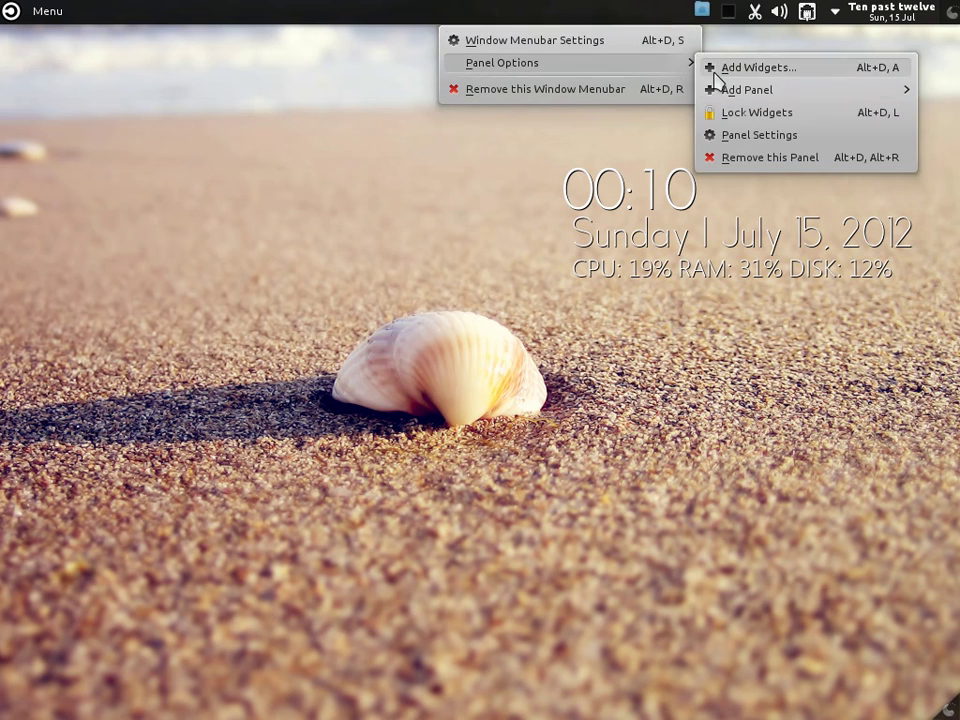
left_click(729, 114)
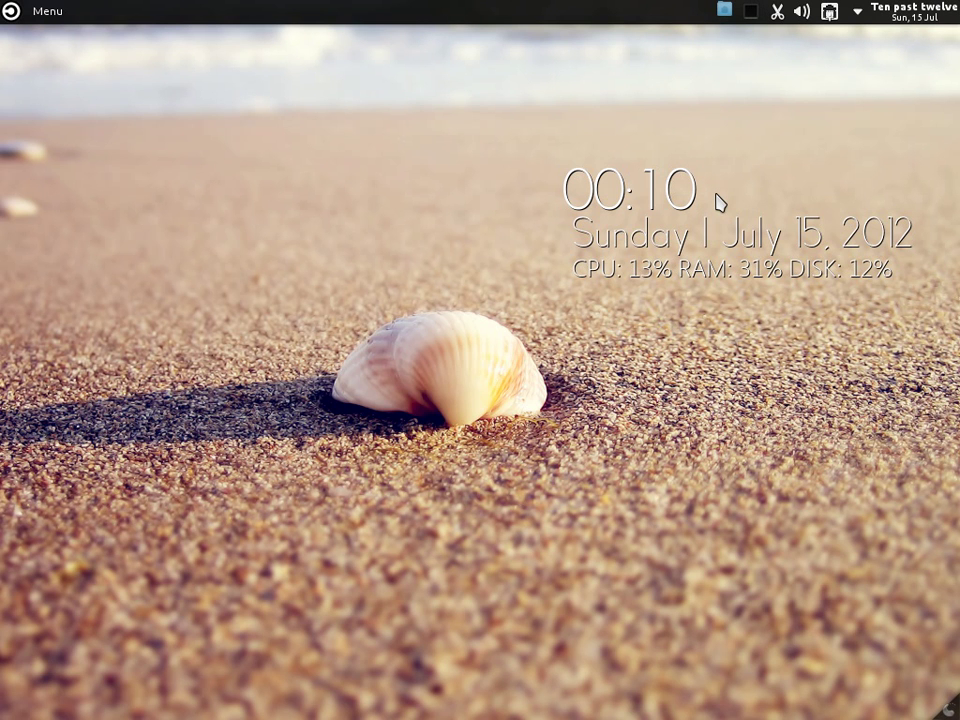
On desktop 4, send a Pidgin contact 'screencast is at the end?' and a grin smiley.
key("ctrl+F8")
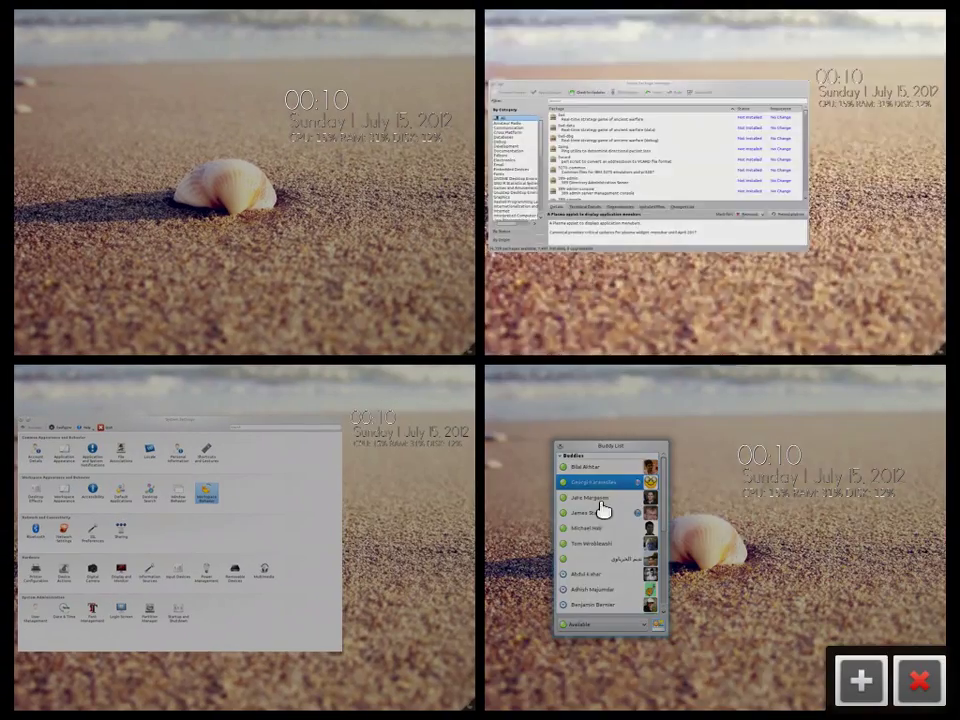
left_click(604, 508)
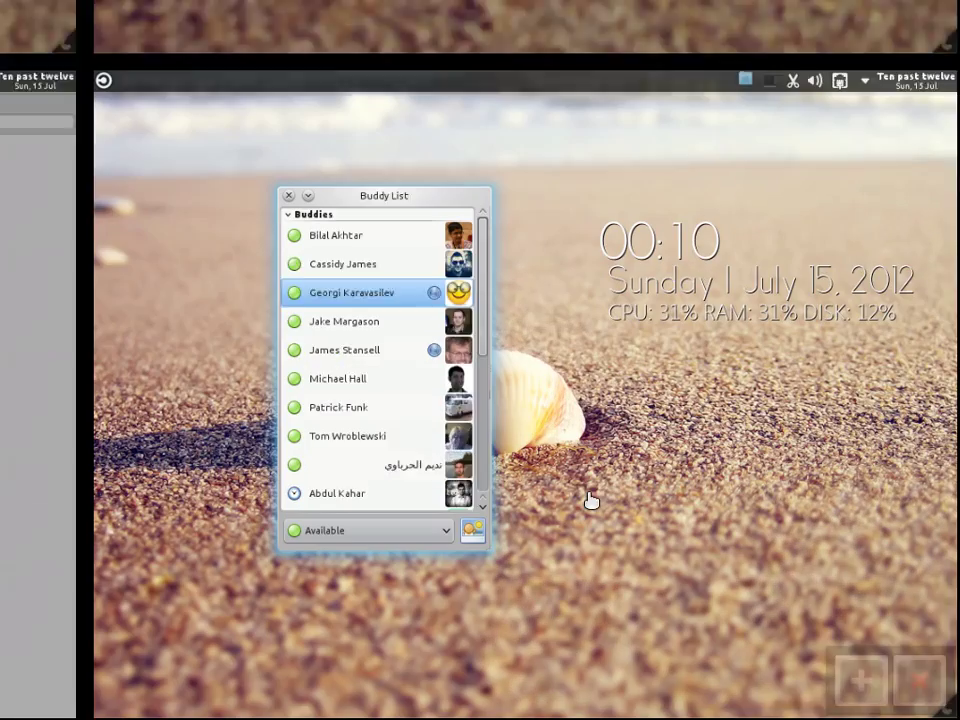
double_click(332, 214)
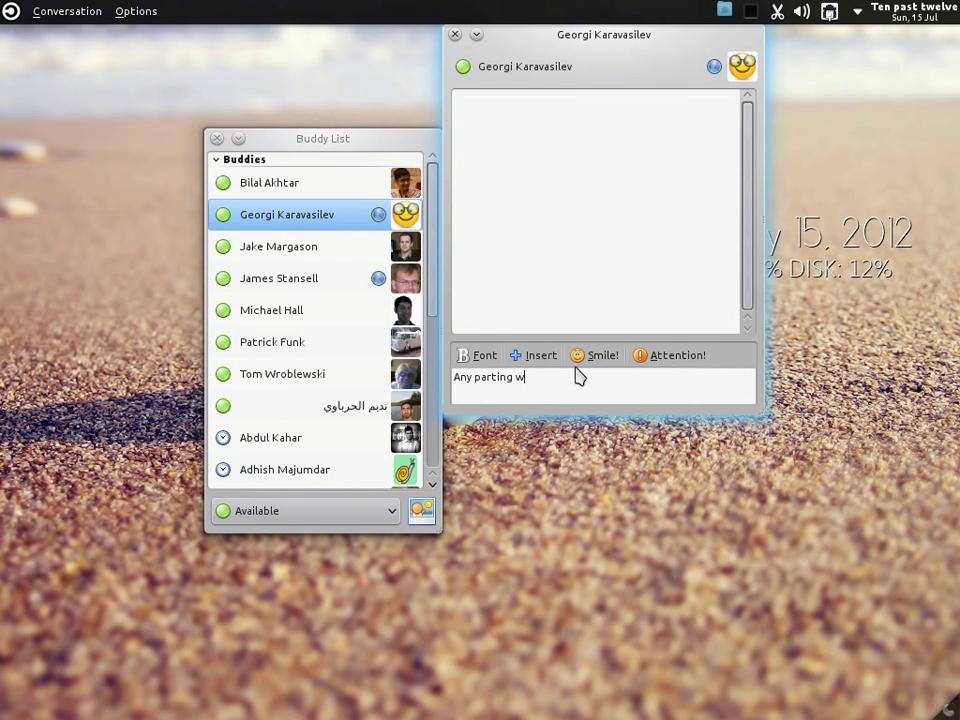
key("Return")
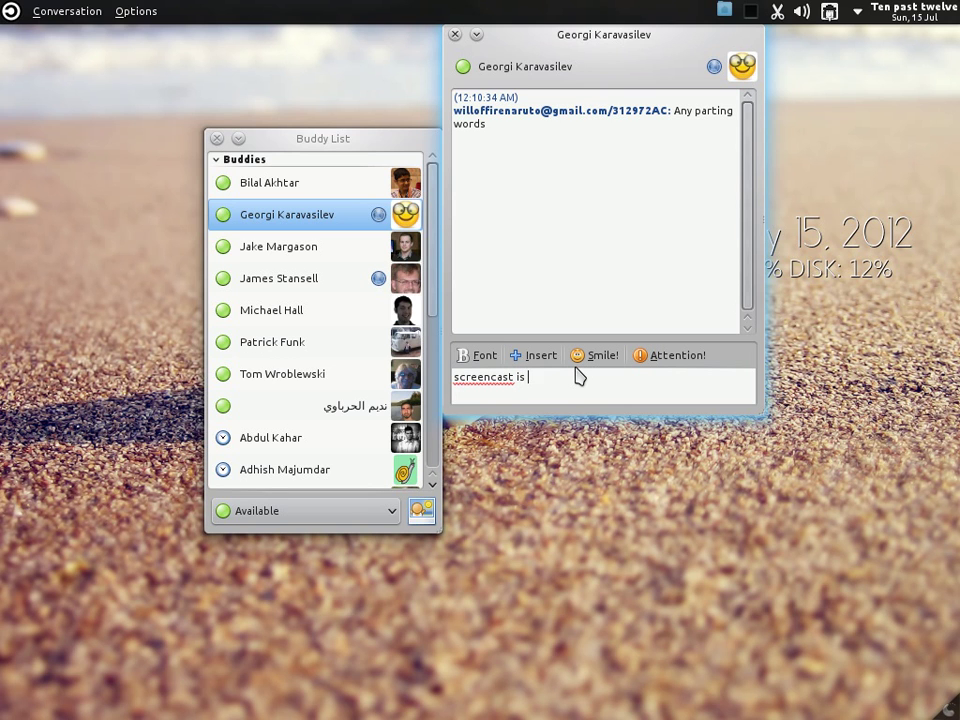
type("screencast is at the end?")
key("Return")
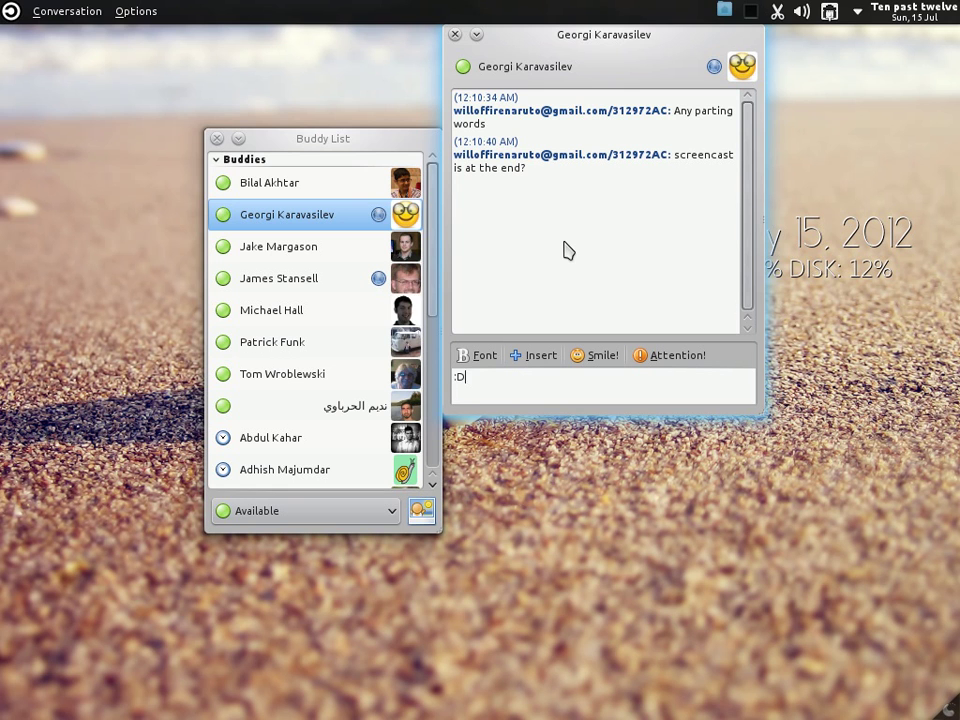
key("Return")
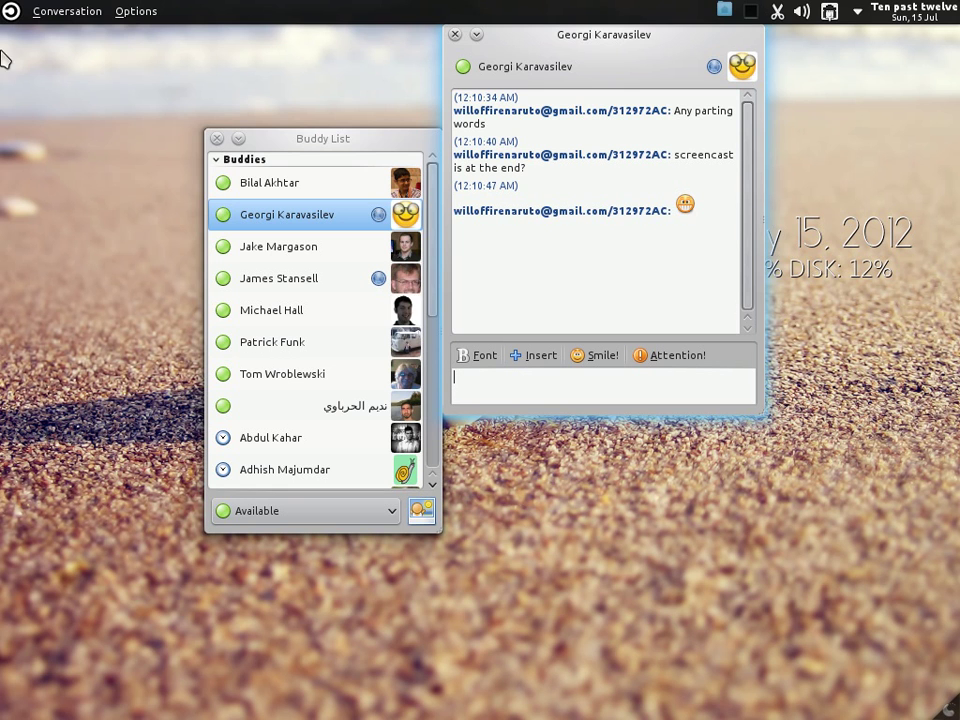
Return to the empty first virtual desktop through the desktop grid.
left_click(12, 14)
left_click(12, 14)
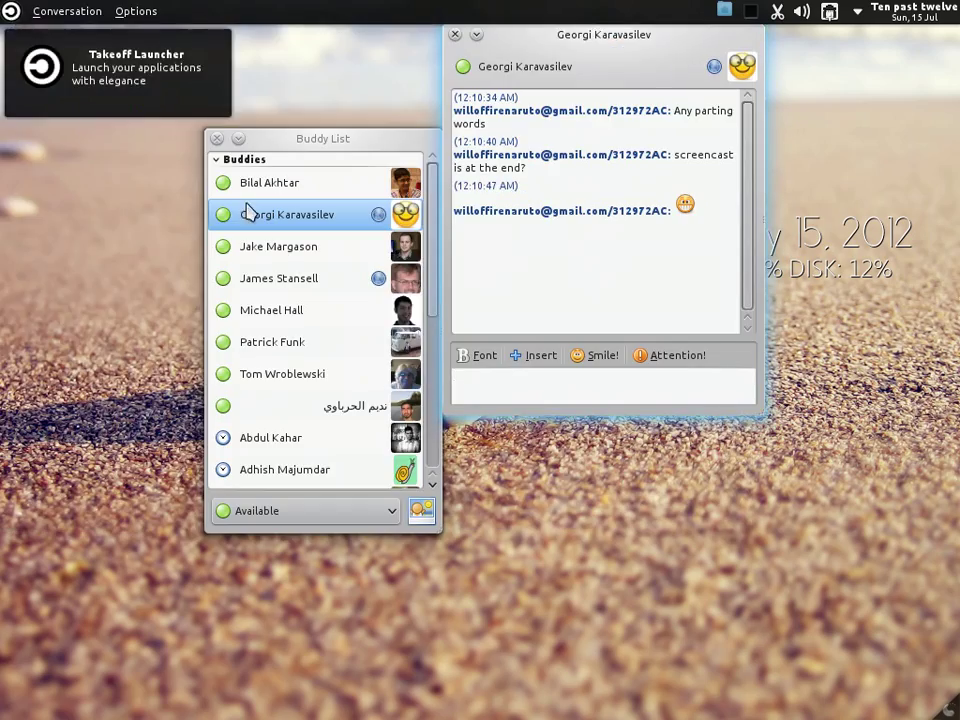
key("ctrl+F8")
left_click(339, 287)
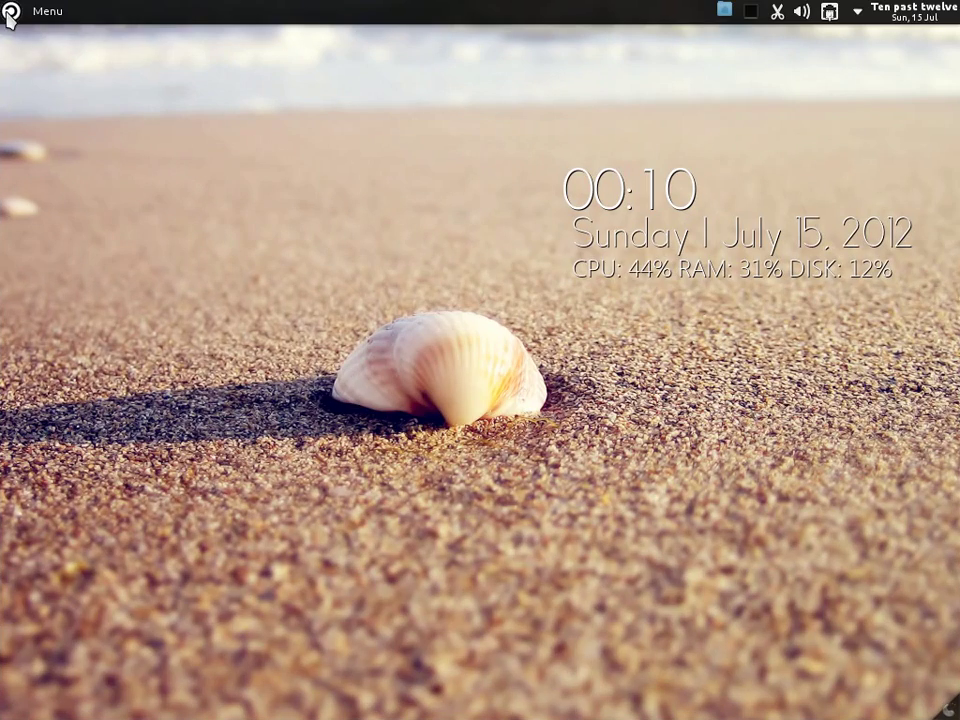
right_click(9, 13)
key("Escape")
key("ctrl+F8")
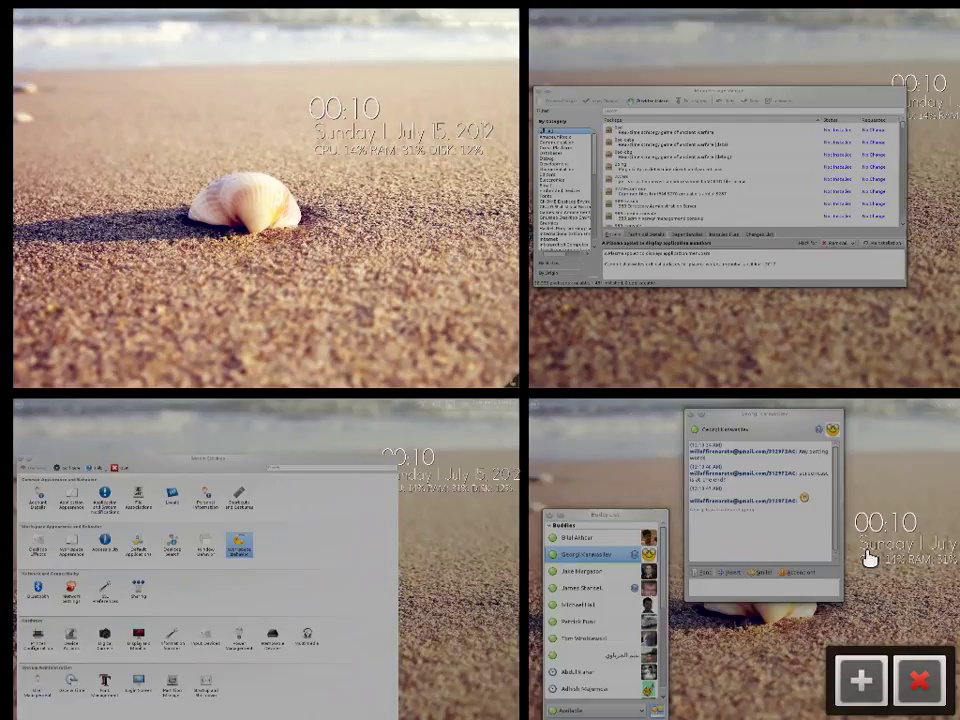
left_click(305, 307)
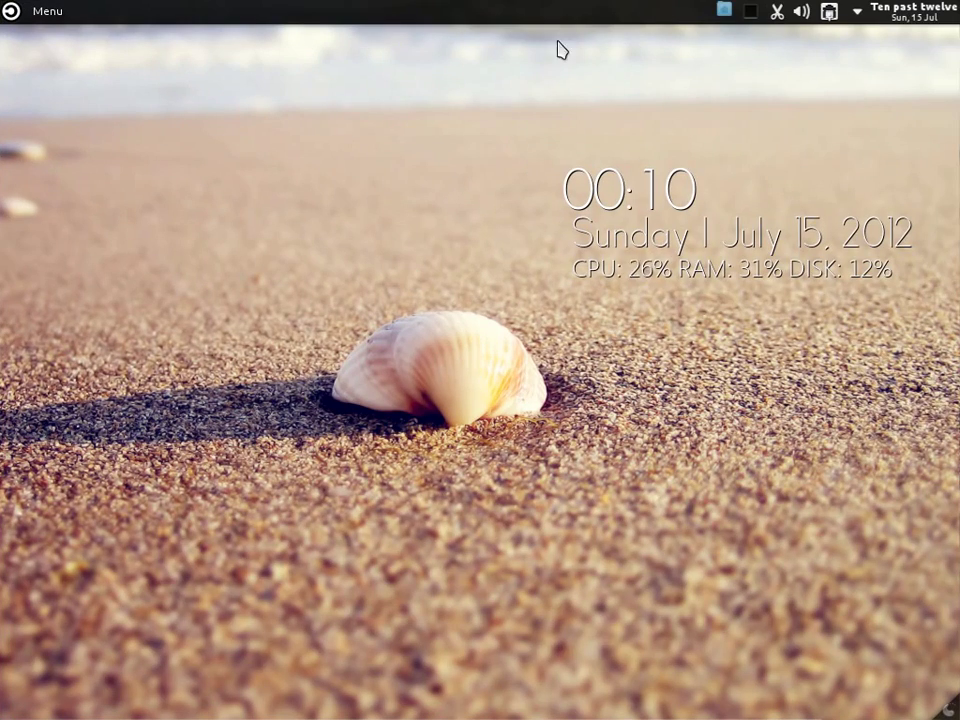
left_click(725, 14)
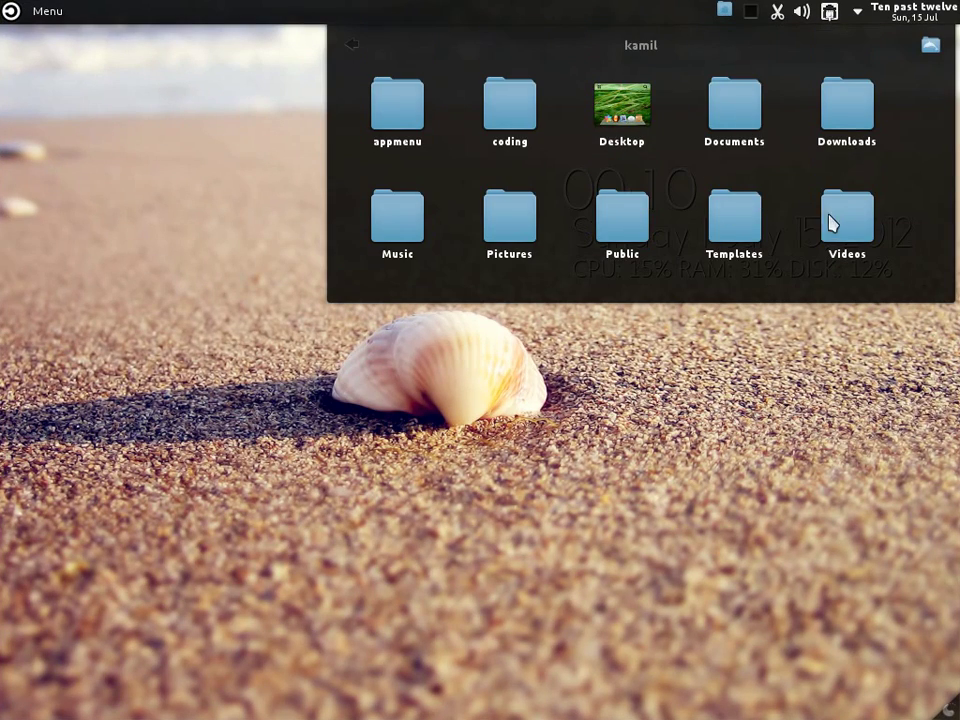
left_click(843, 143)
left_click(724, 133)
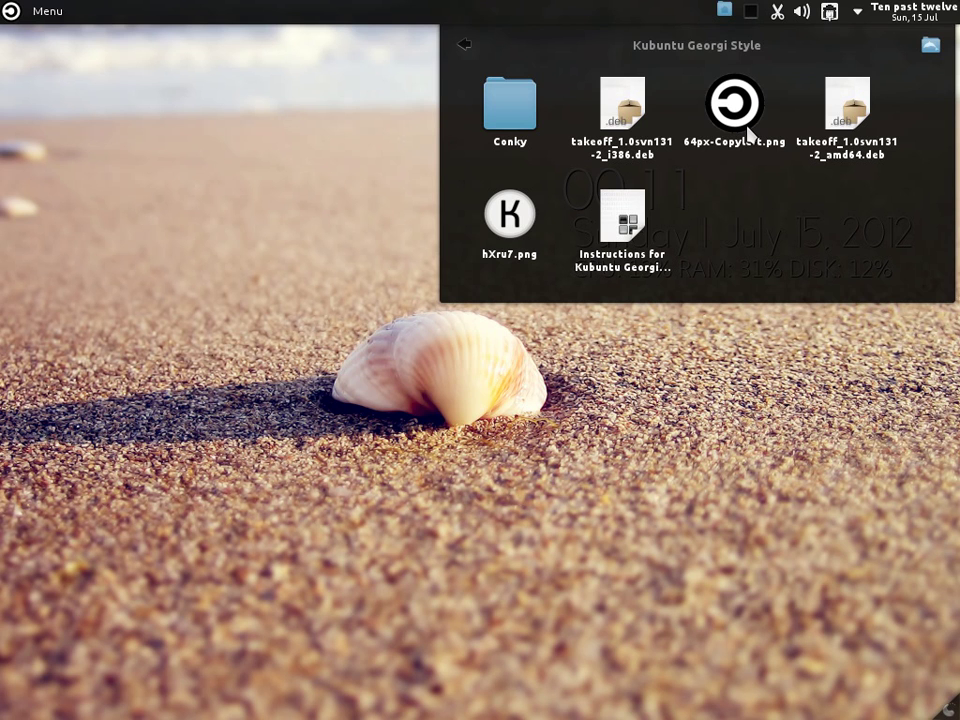
Open Takeoff Settings and browse for a new launcher icon, then cancel without changing it.
right_click(9, 12)
left_click(66, 62)
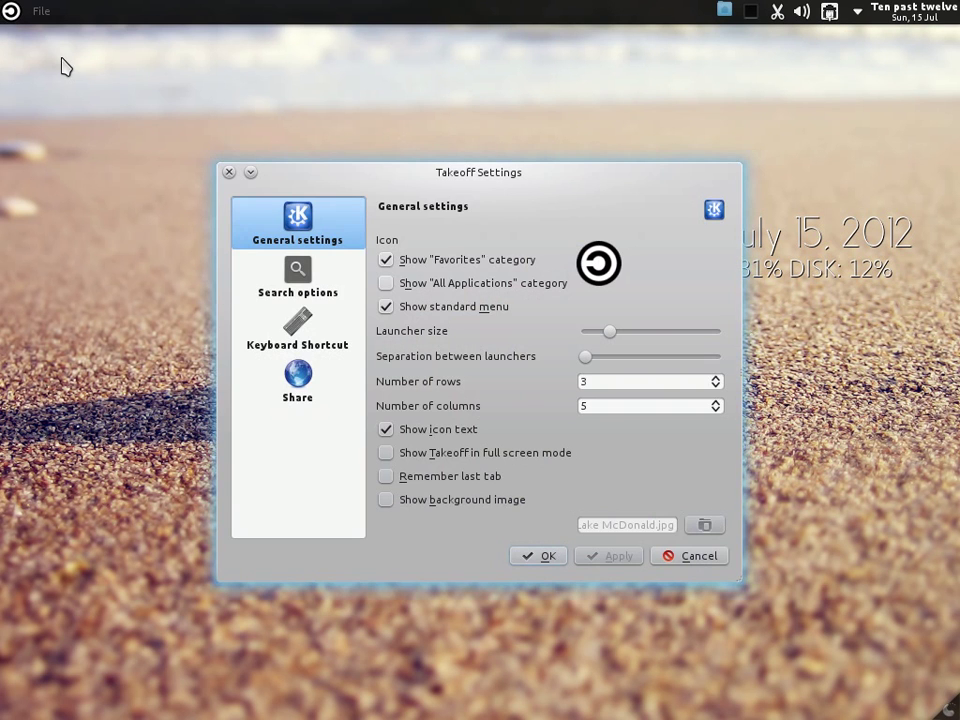
left_click(603, 265)
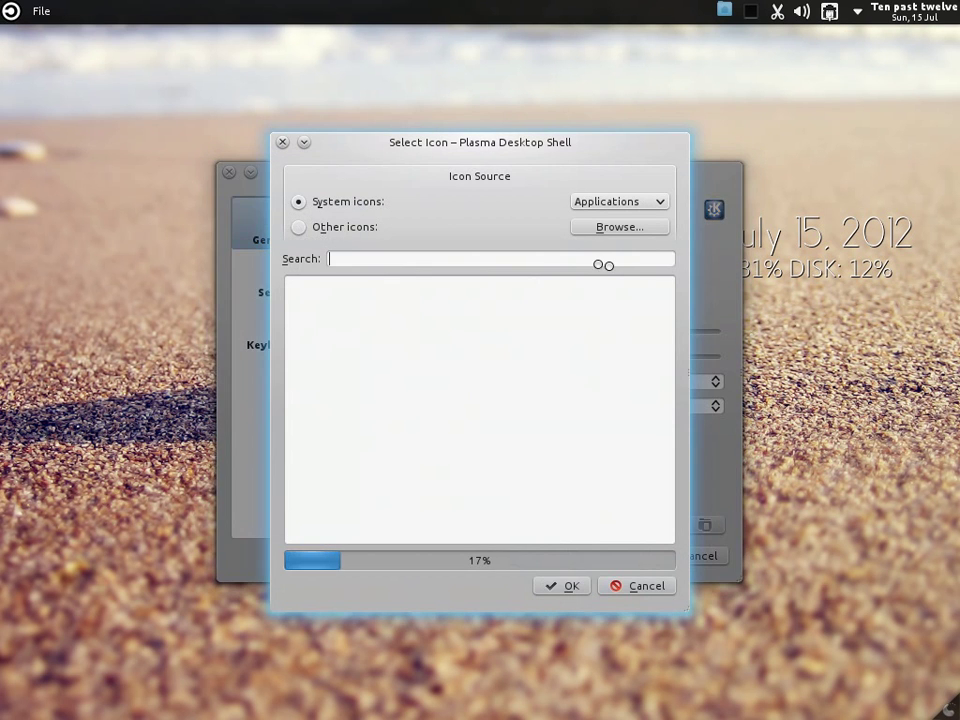
left_click(360, 229)
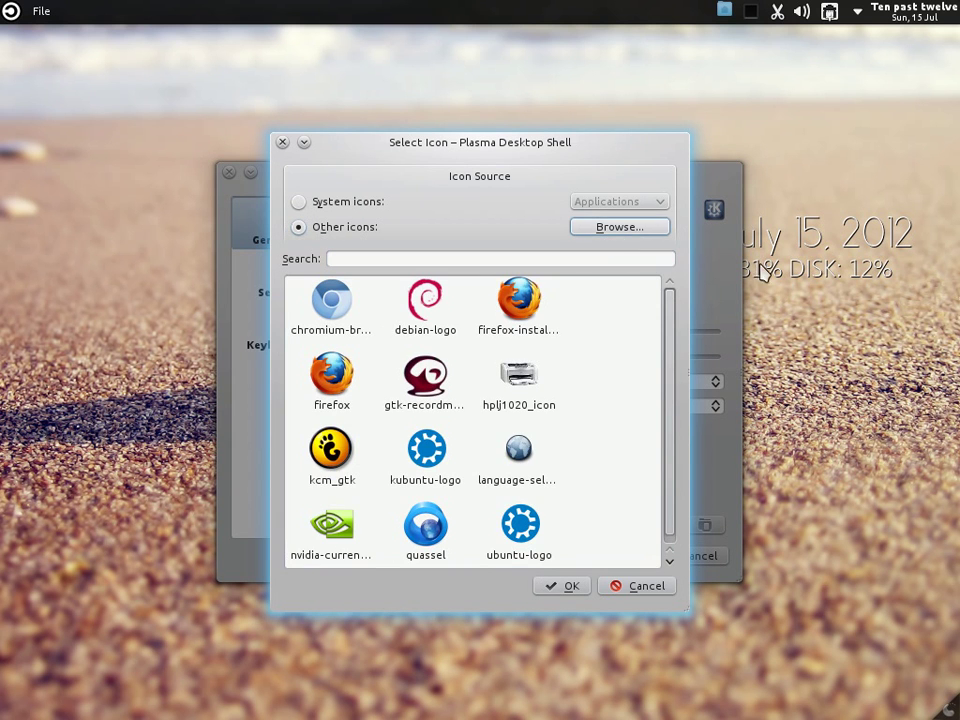
left_click(619, 227)
key("Escape")
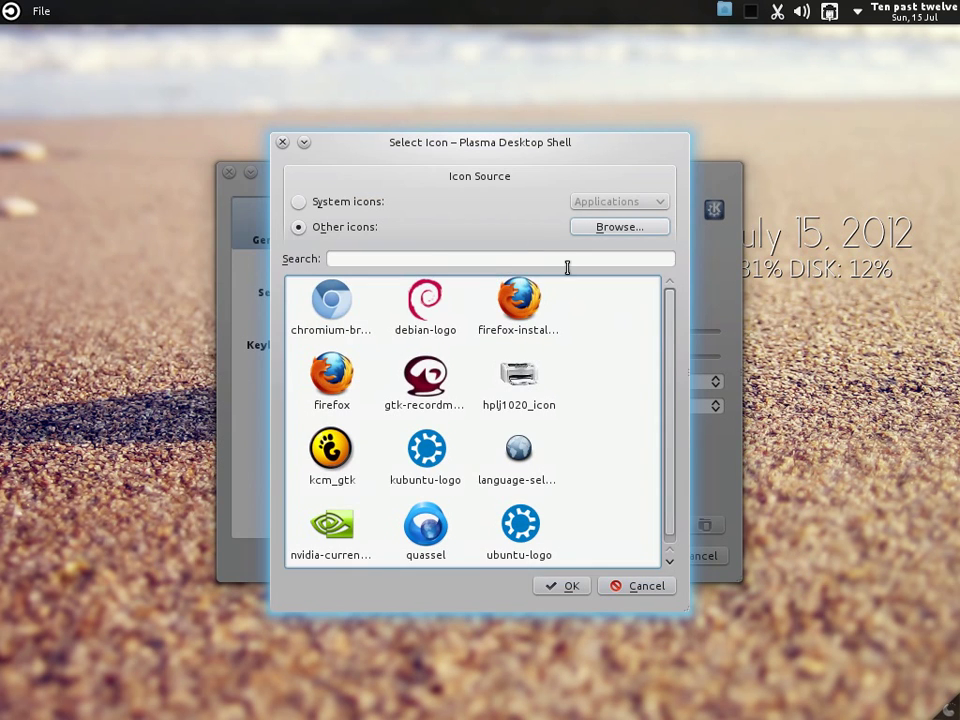
left_click(645, 585)
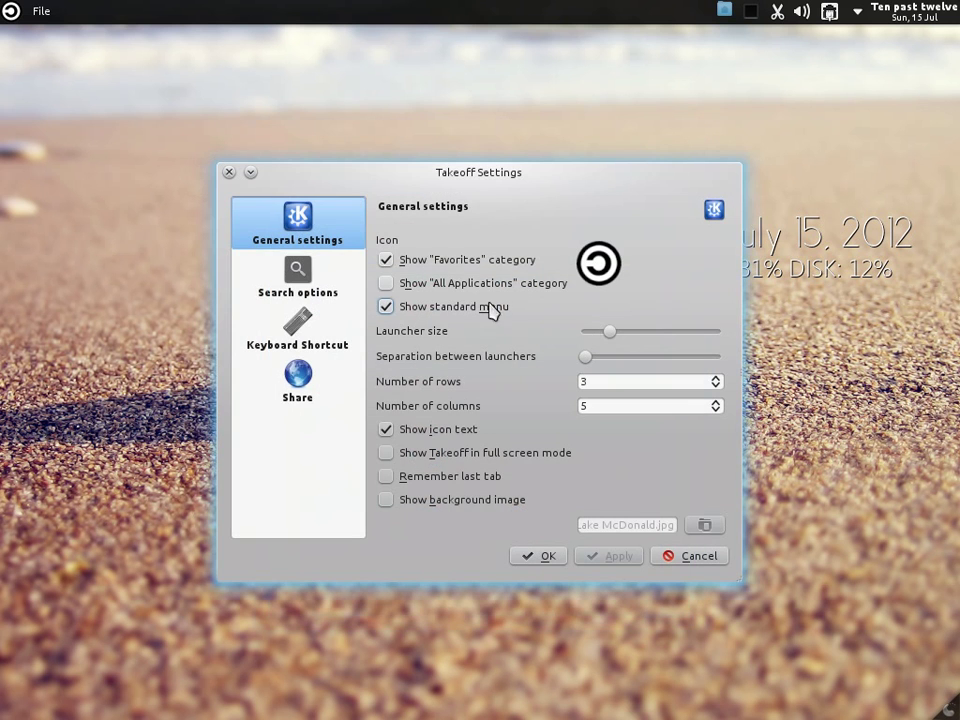
Turn on Takeoff's full-screen mode, apply it, and try the full-screen launcher.
left_click(421, 455)
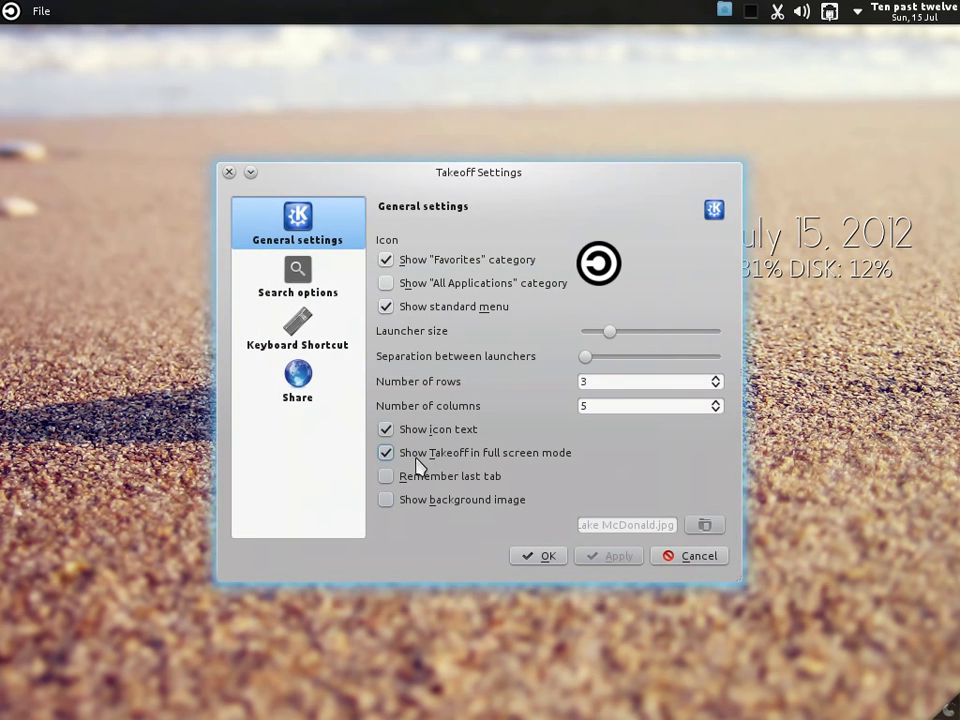
left_click(545, 554)
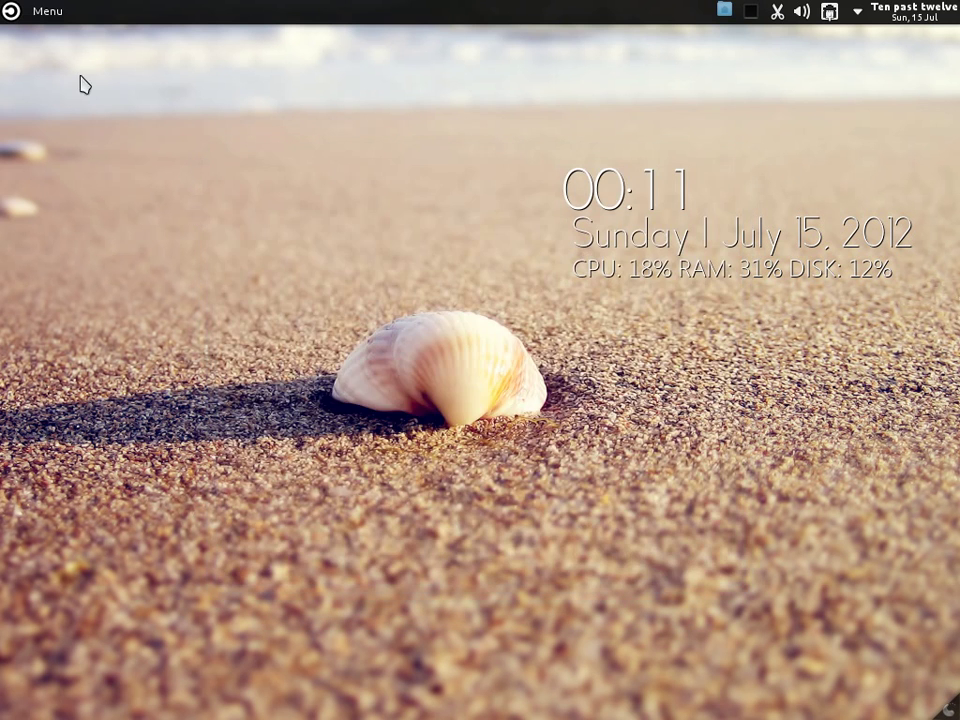
left_click(11, 12)
Reopen Takeoff Settings, switch full-screen mode off, and check the Keyboard Shortcut page.
right_click(10, 15)
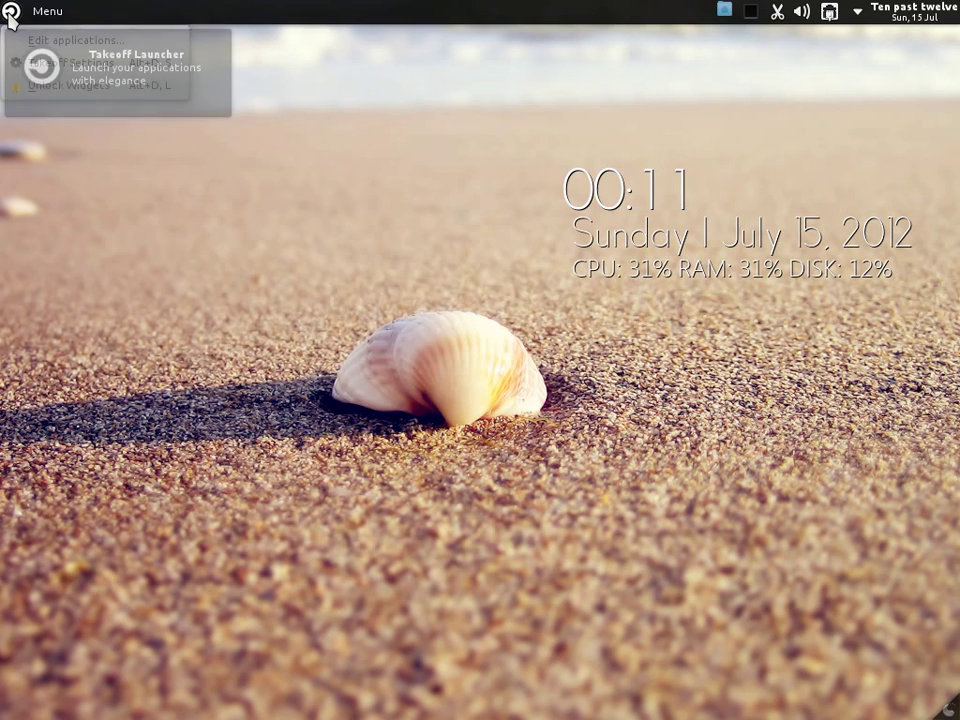
left_click(58, 62)
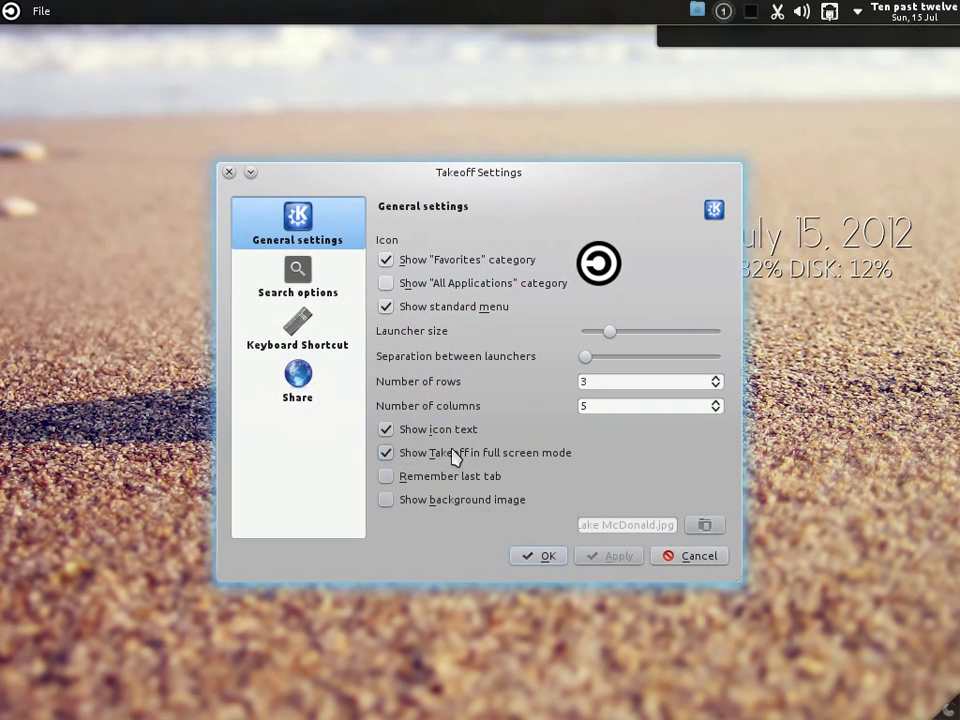
left_click(384, 455)
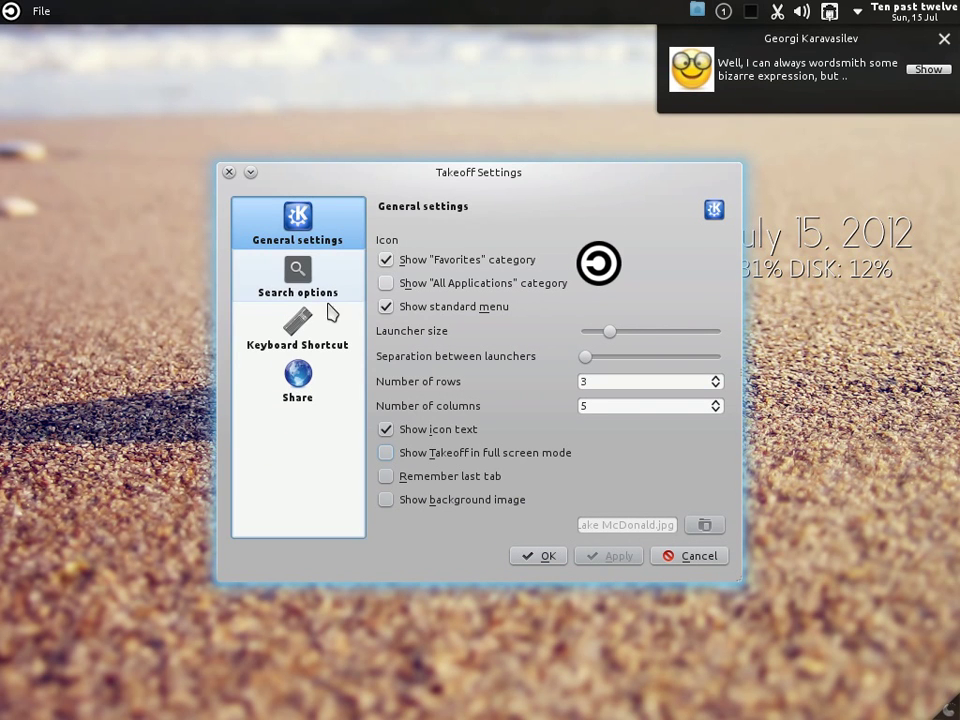
left_click(334, 334)
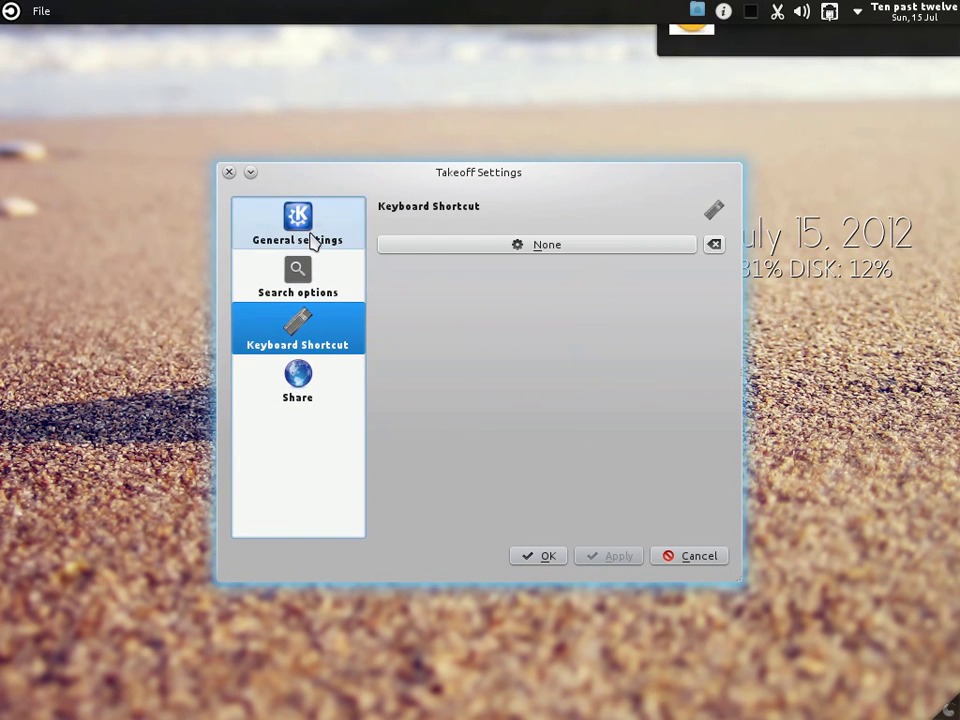
left_click(313, 242)
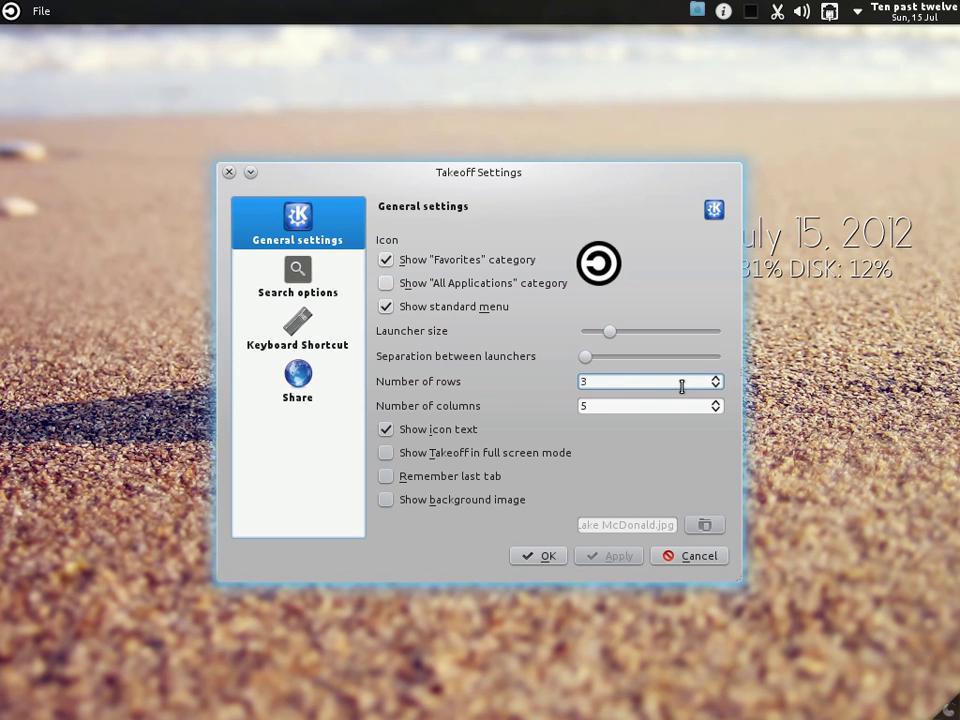
Enable Takeoff's background image as Pictures/Luna/luna-wallpapers/168.jpg and save the settings.
left_click(443, 499)
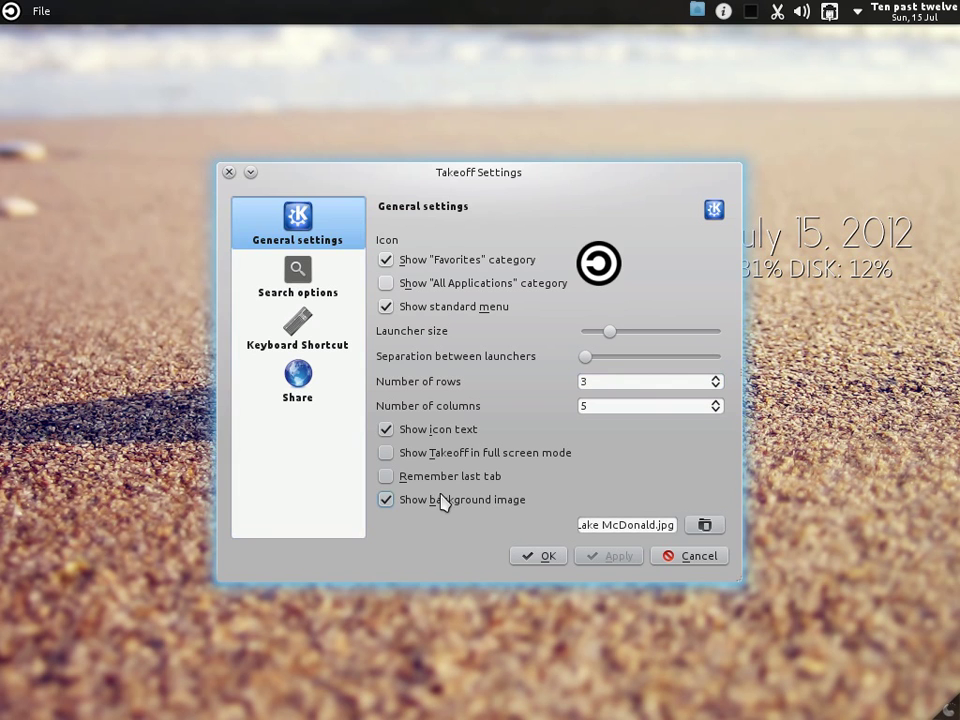
left_click(719, 530)
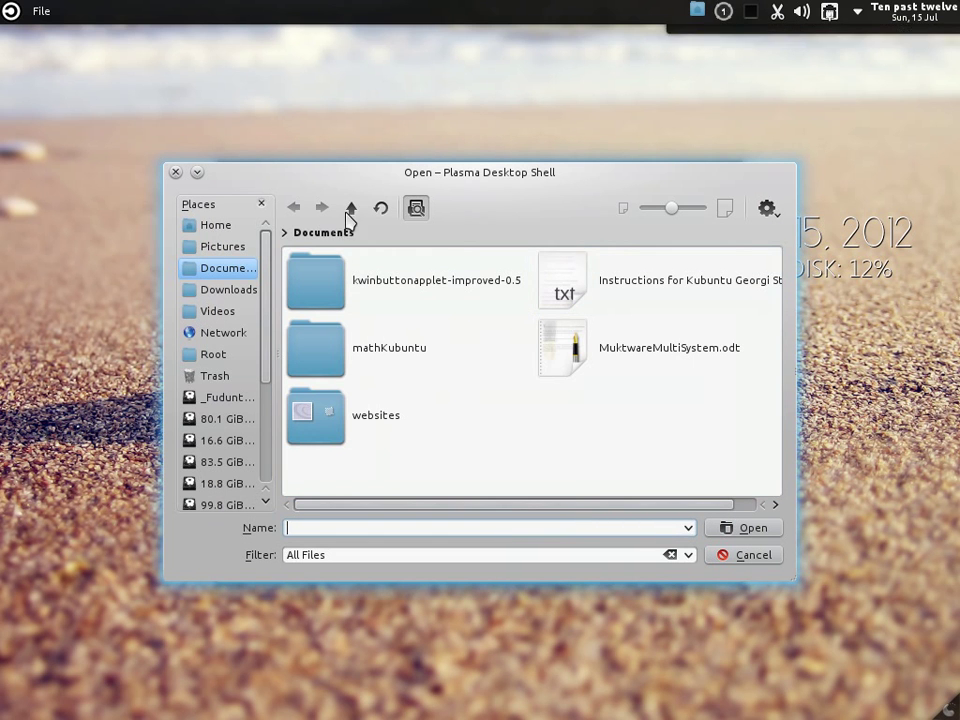
left_click(351, 208)
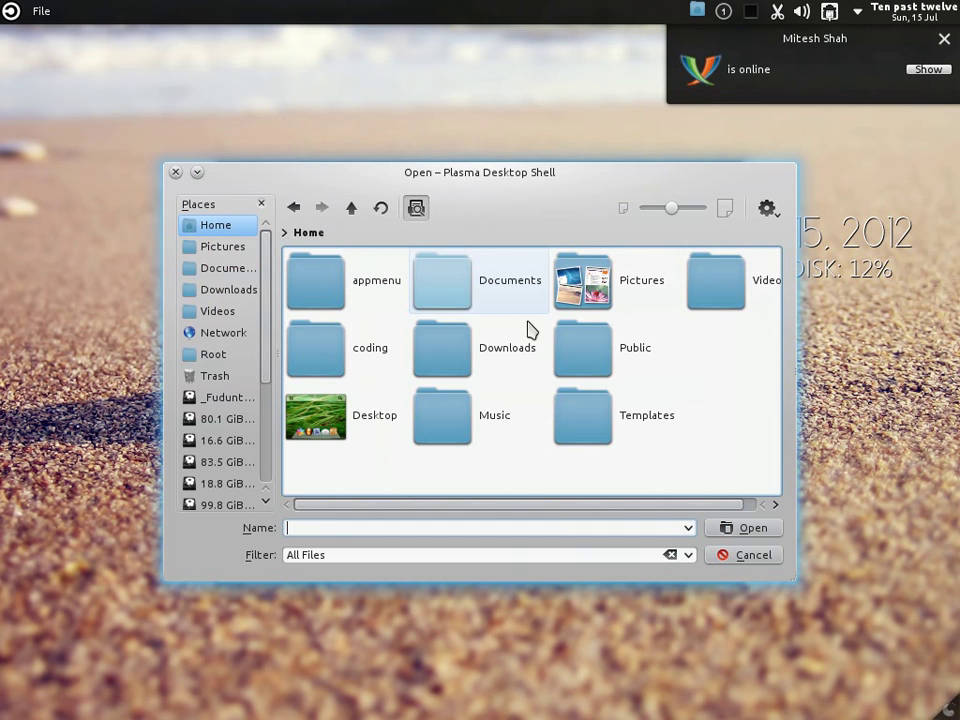
left_click(638, 290)
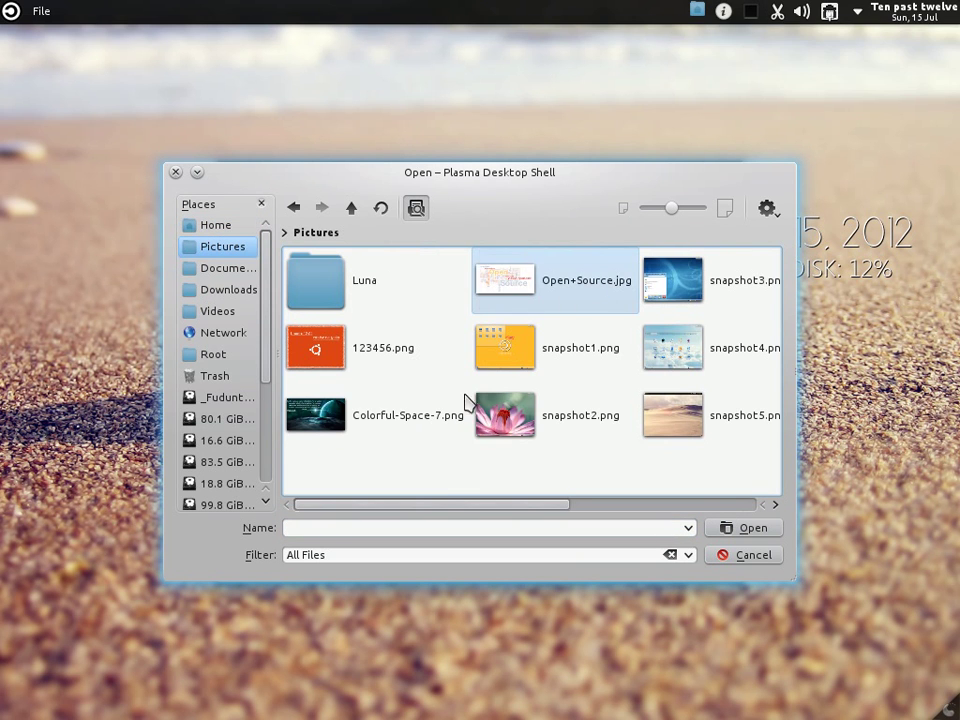
left_click(336, 285)
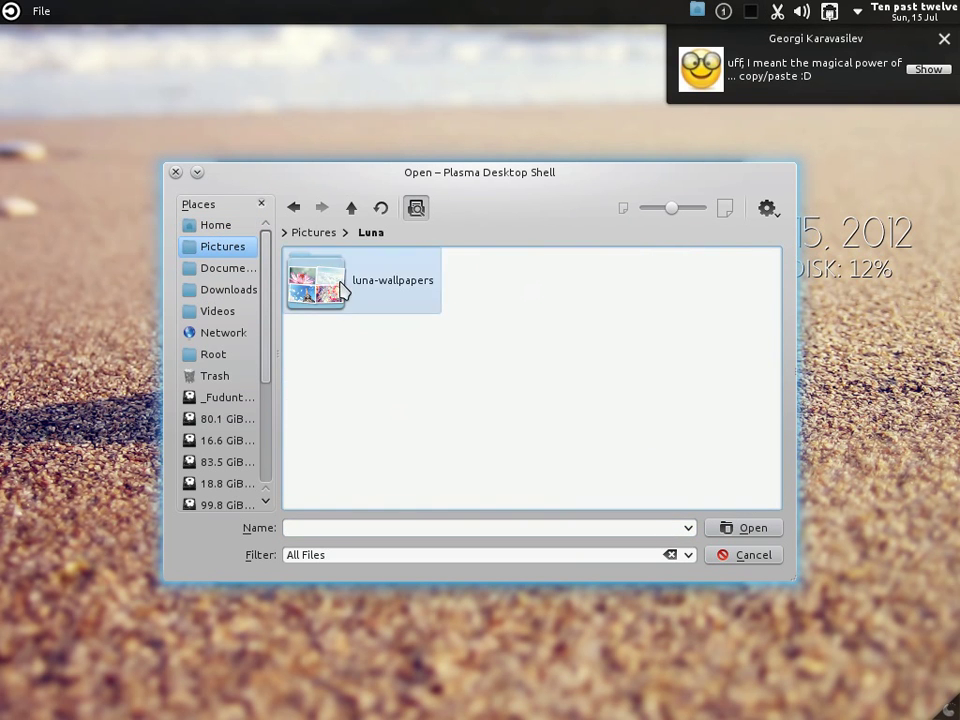
left_click(338, 282)
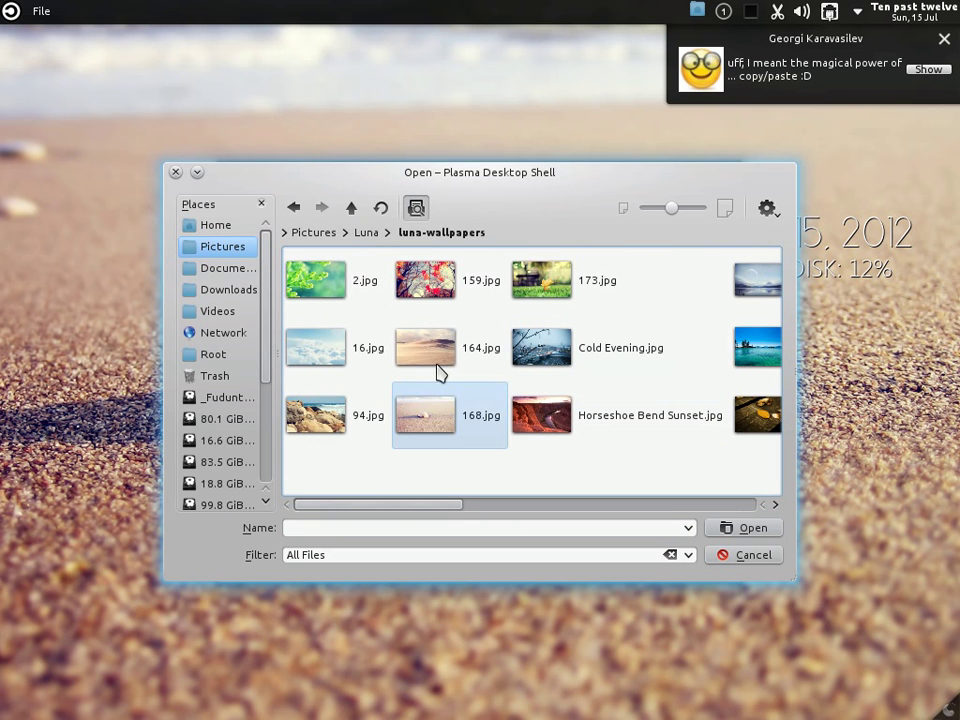
double_click(437, 415)
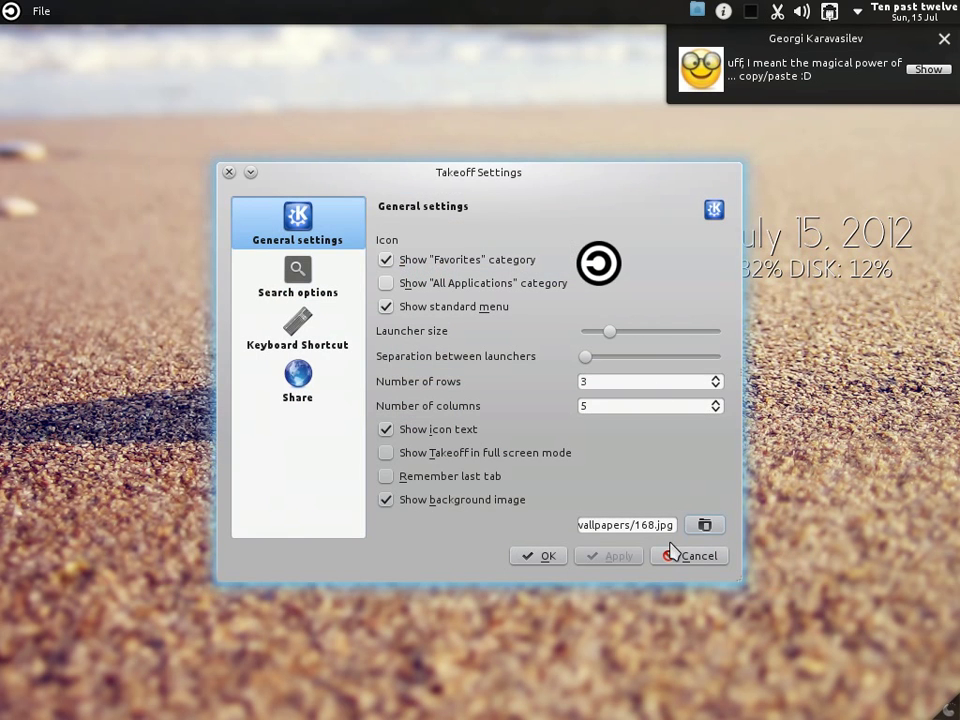
left_click(534, 555)
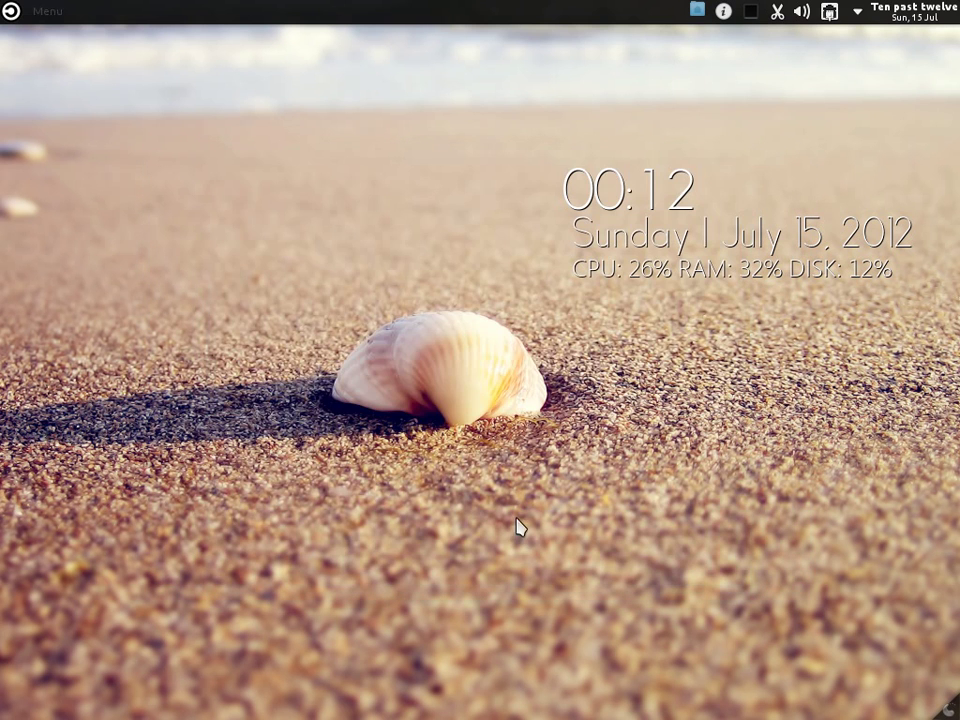
left_click(11, 16)
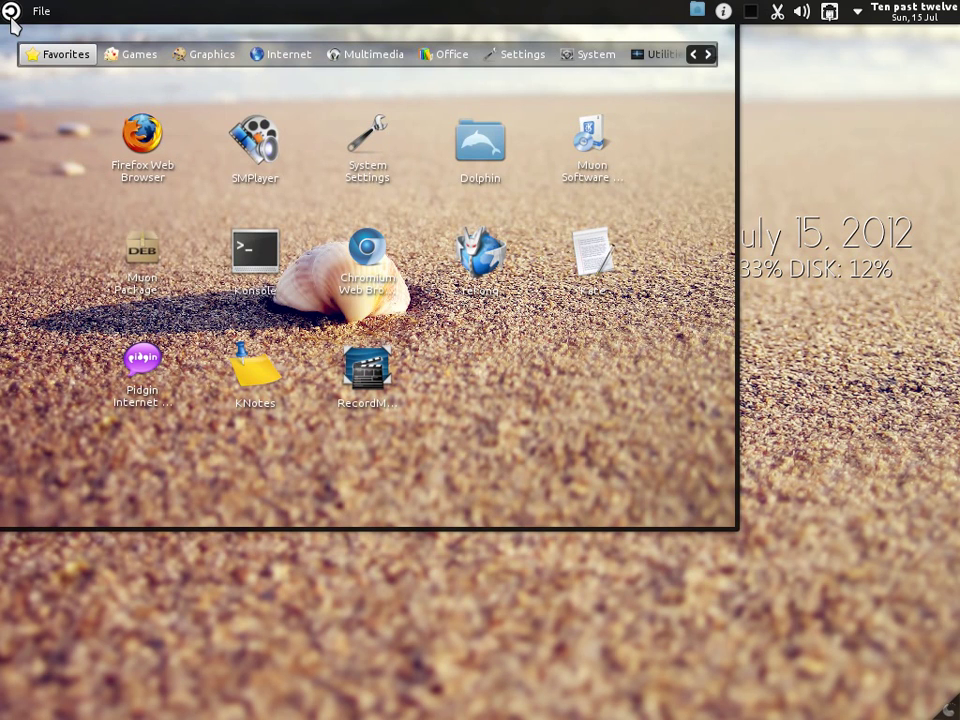
left_click(11, 16)
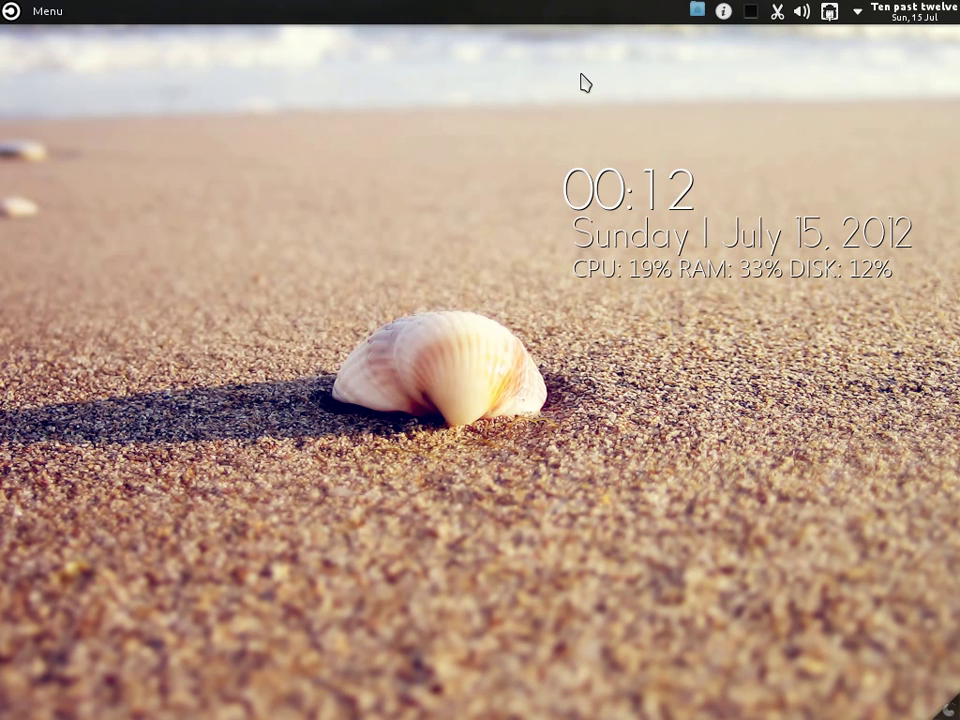